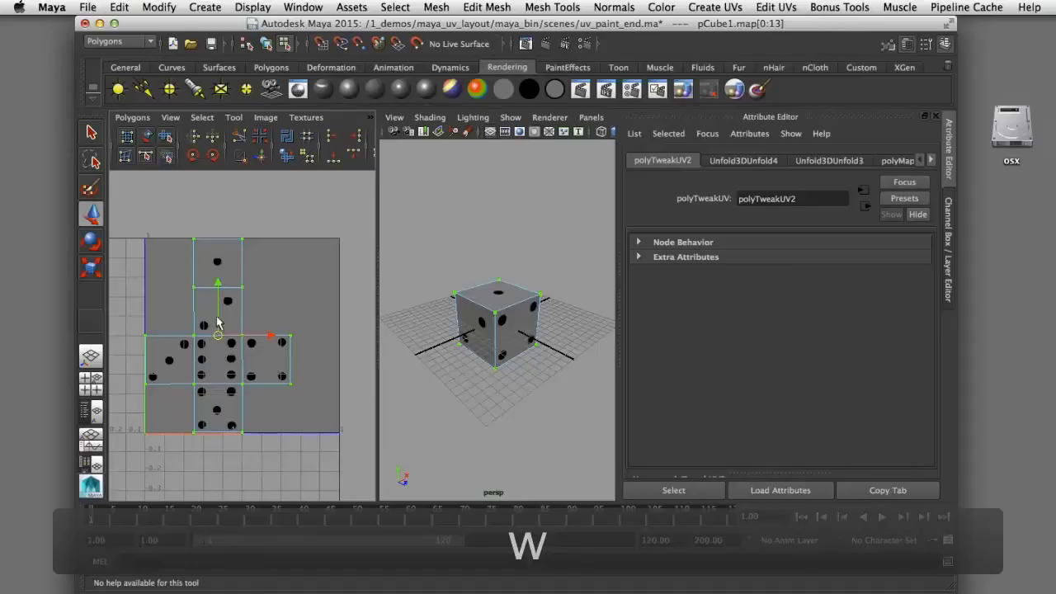
Try moving the top UV shell upward, undo it, and go to Photoshop.
left_click_drag(217, 322, 216, 266)
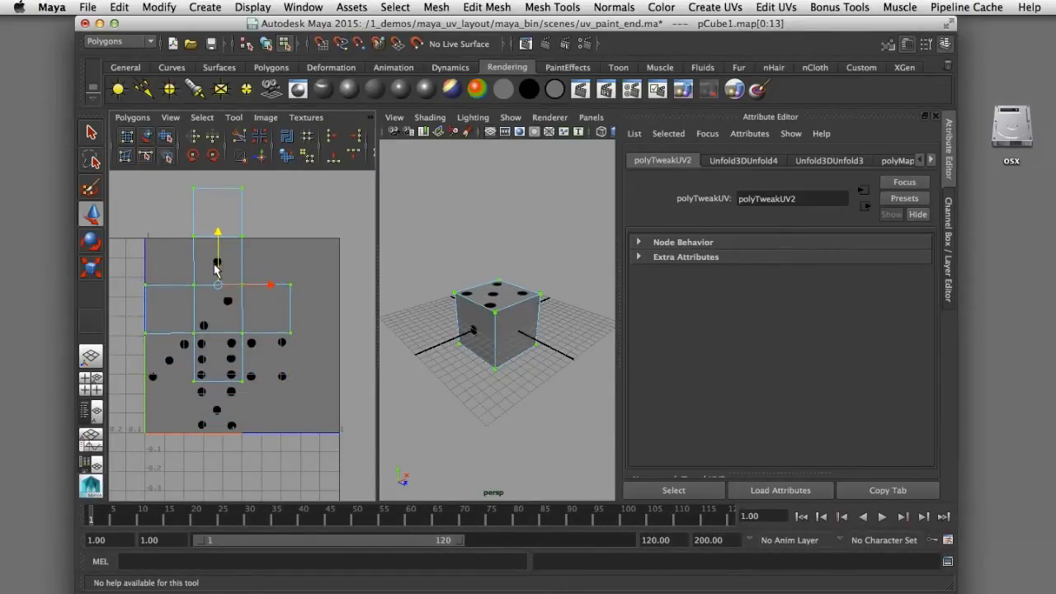
key("super+z")
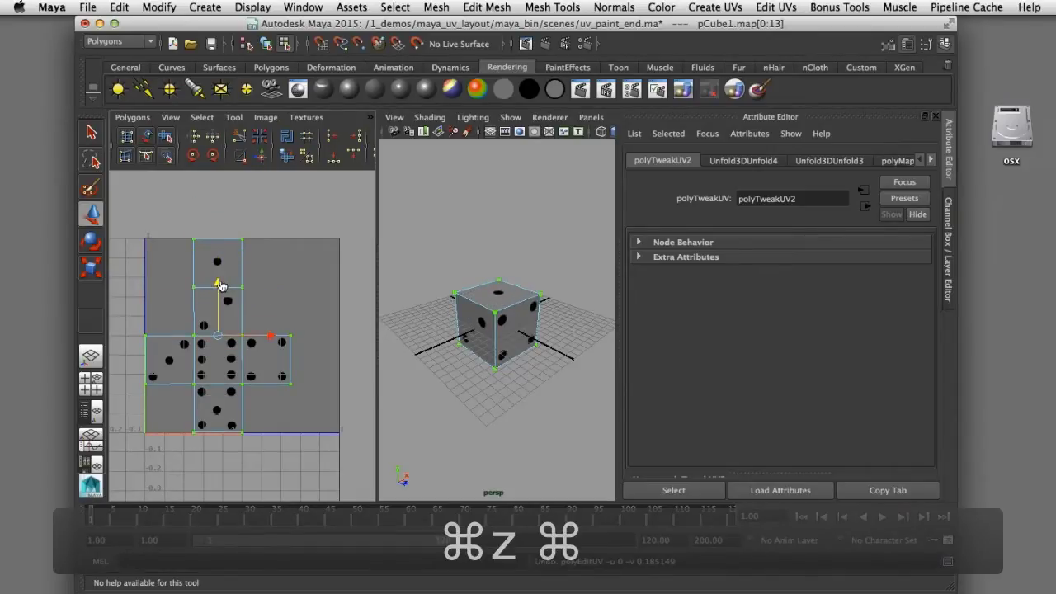
key("super+Tab")
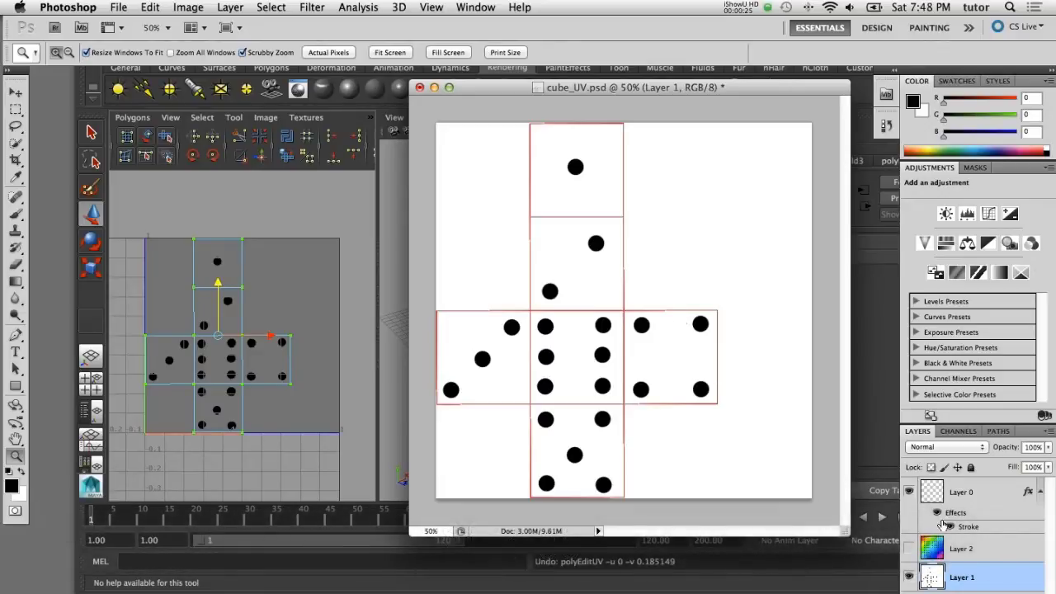
Hide and reshow Layer 0's red face outlines to check the dice texture.
left_click(909, 492)
left_click(908, 492)
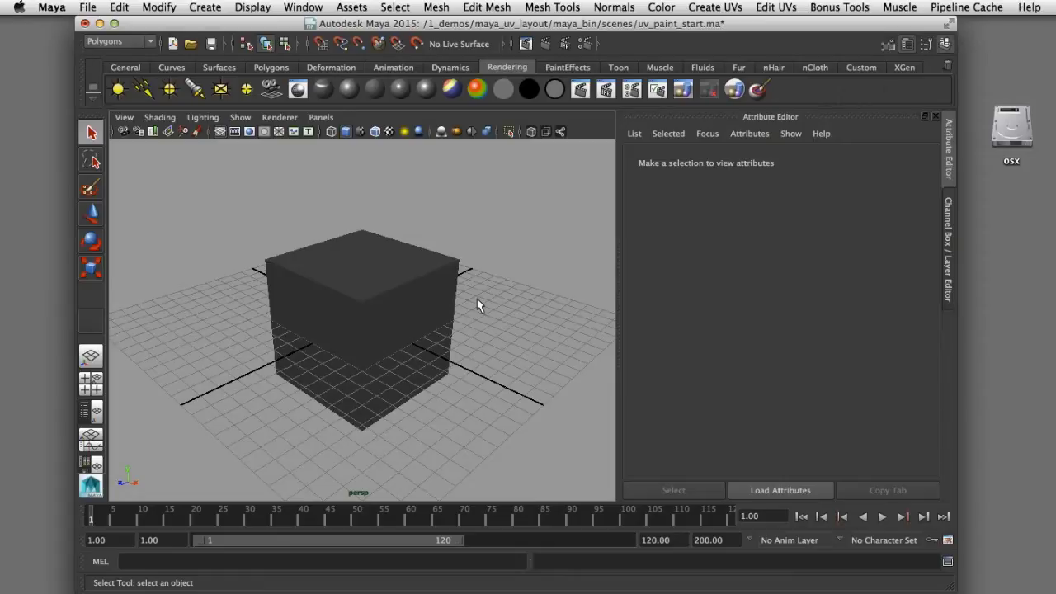
Show the cube's UV layout beside the perspective view, clear selections, and open Rendering Editors.
left_click(442, 290)
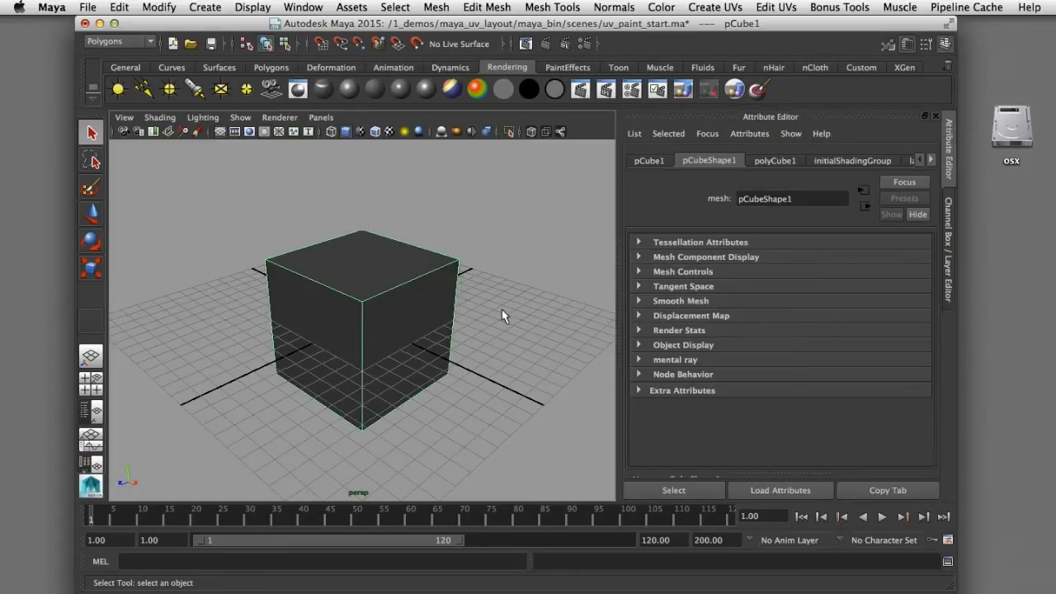
key("space")
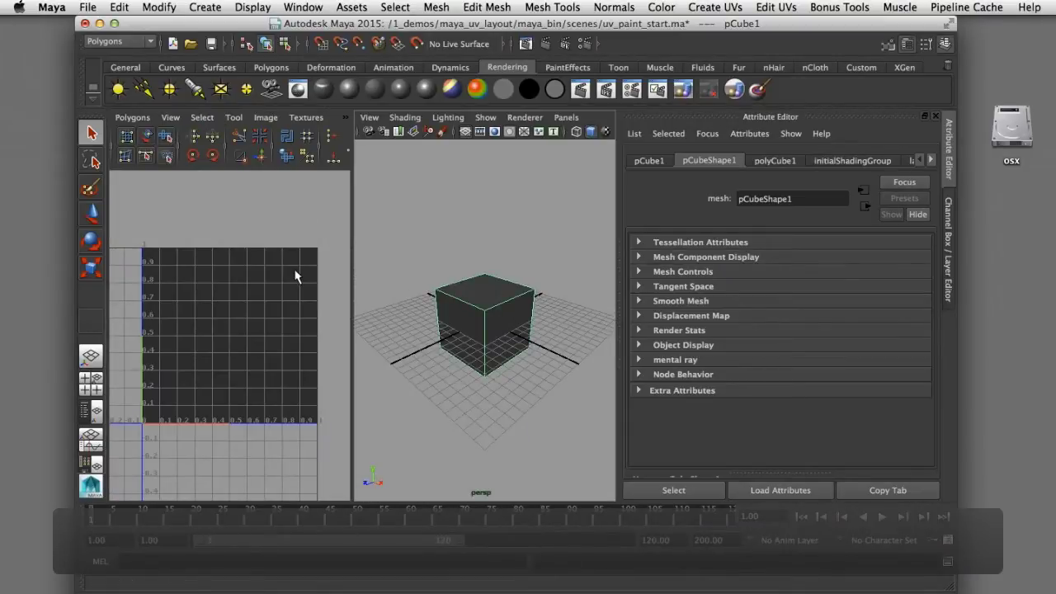
right_click_drag(297, 270, 330, 270)
left_click(131, 231)
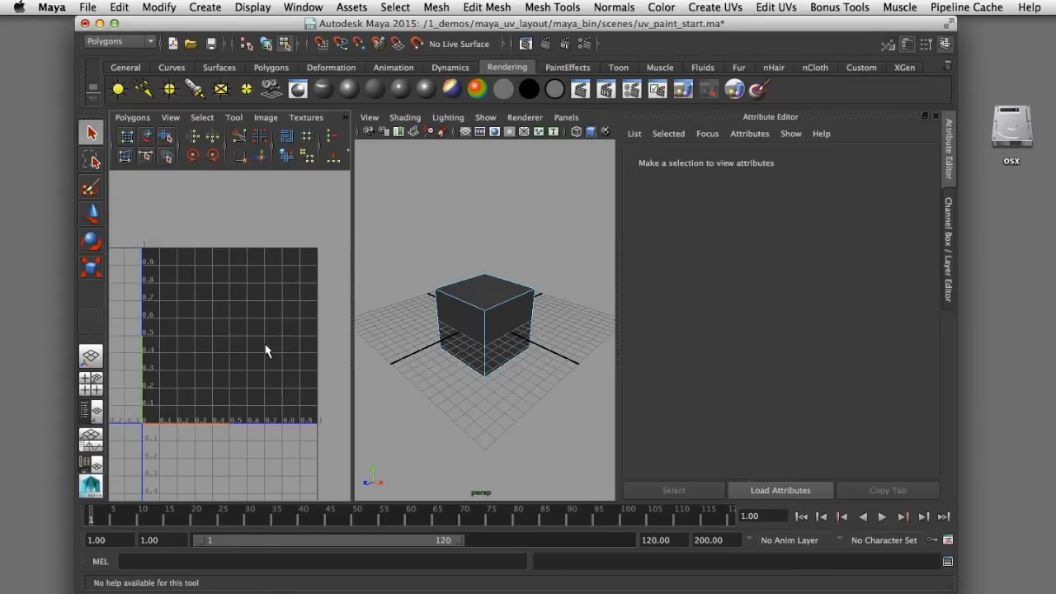
left_click(439, 218)
left_click(307, 8)
In Hypershade, create a new Lambert material and rename it 'dice'.
mouse_move(338, 46)
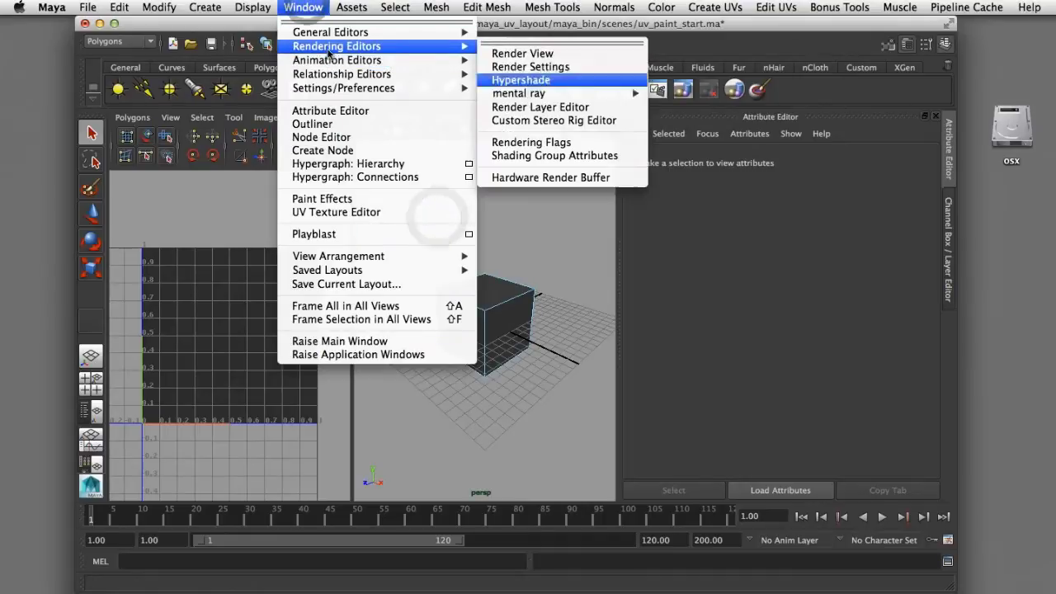
left_click(528, 77)
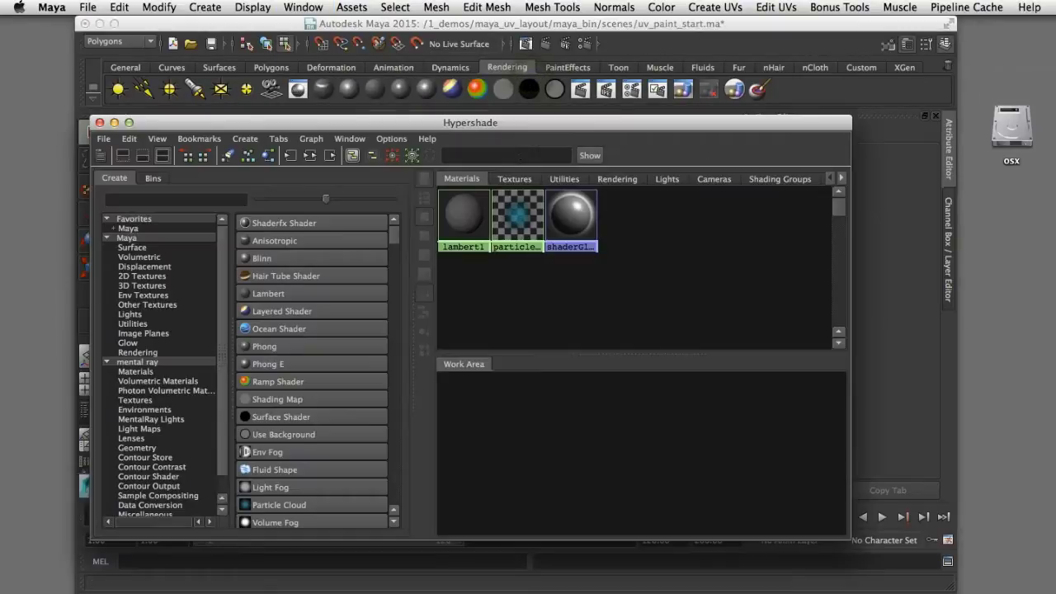
left_click(314, 290)
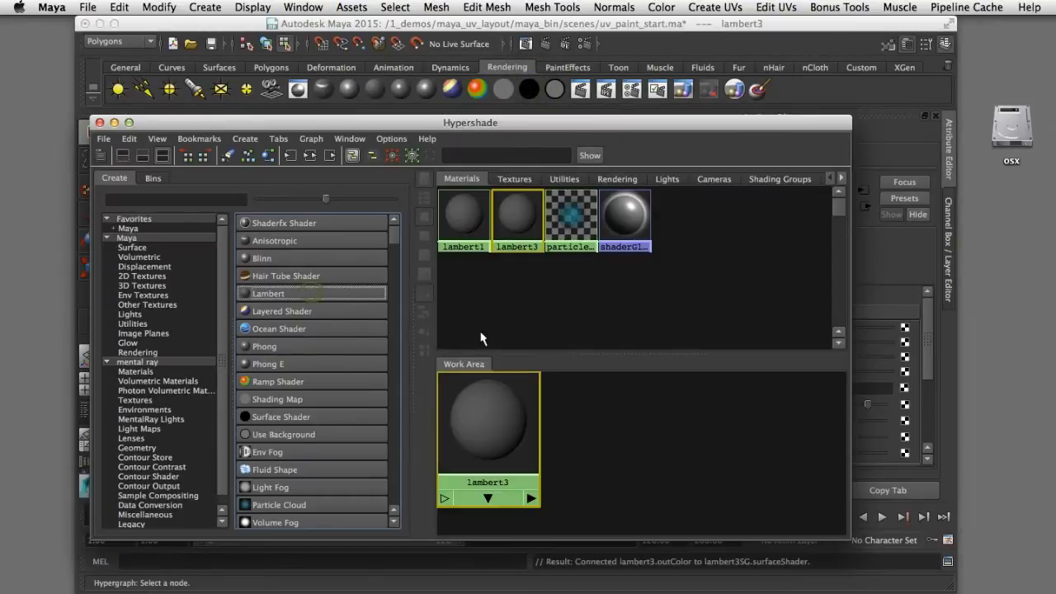
double_click(519, 226, "ctrl")
type("dice")
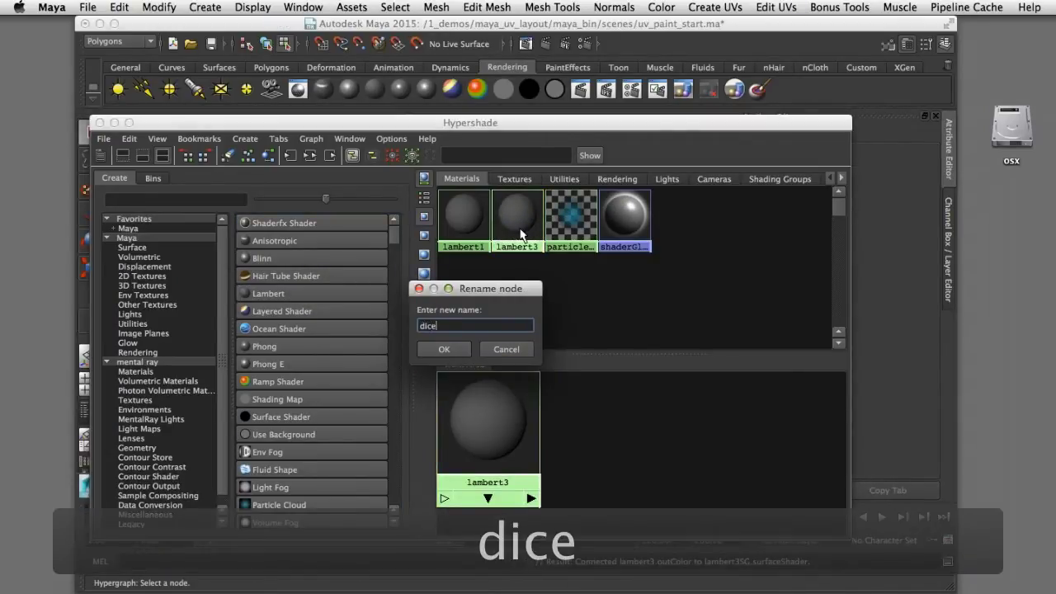
key("Return")
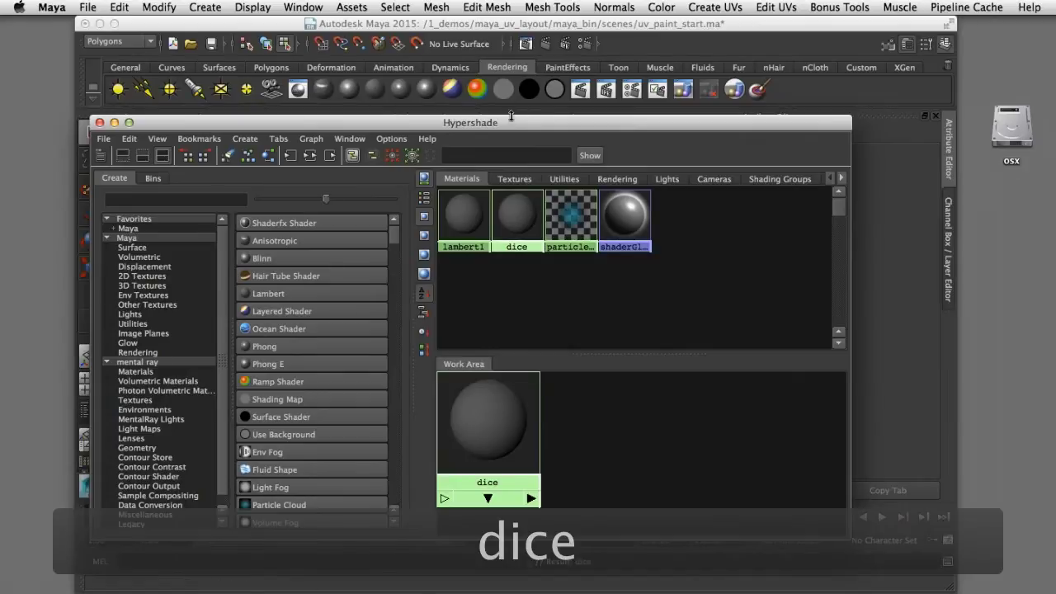
Assign the dice material to the cube and select it to edit its attributes.
left_click_drag(514, 127, 493, 356)
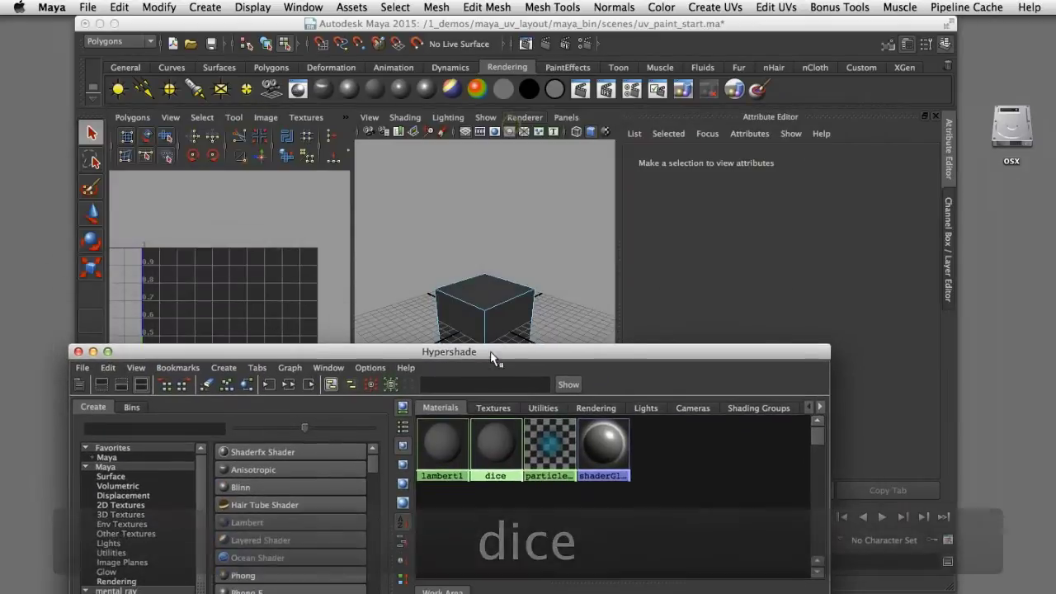
right_click_drag(521, 294, 609, 265)
left_click(522, 294)
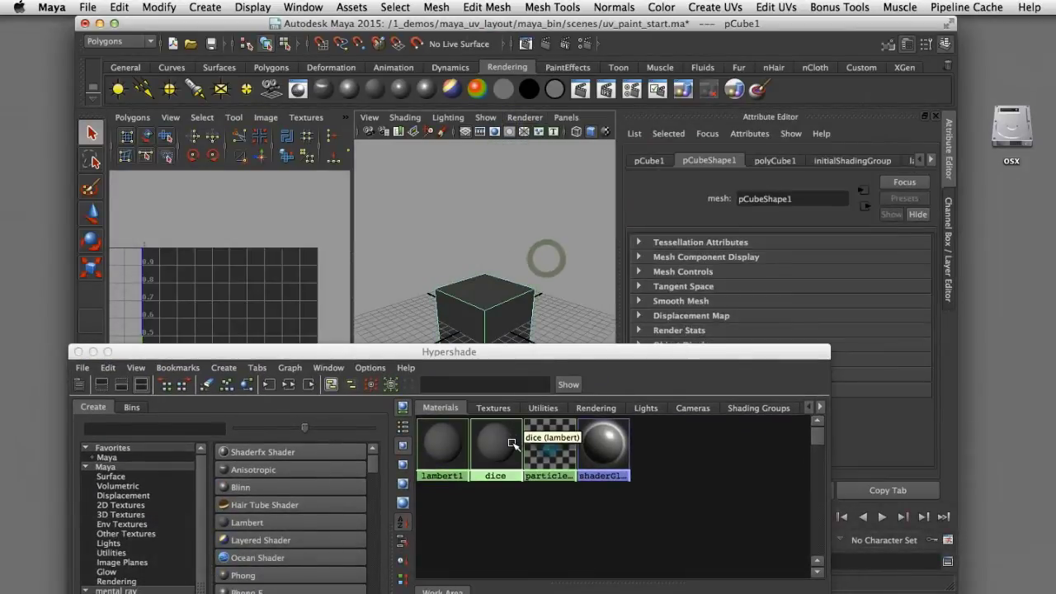
right_click_drag(495, 444, 520, 422)
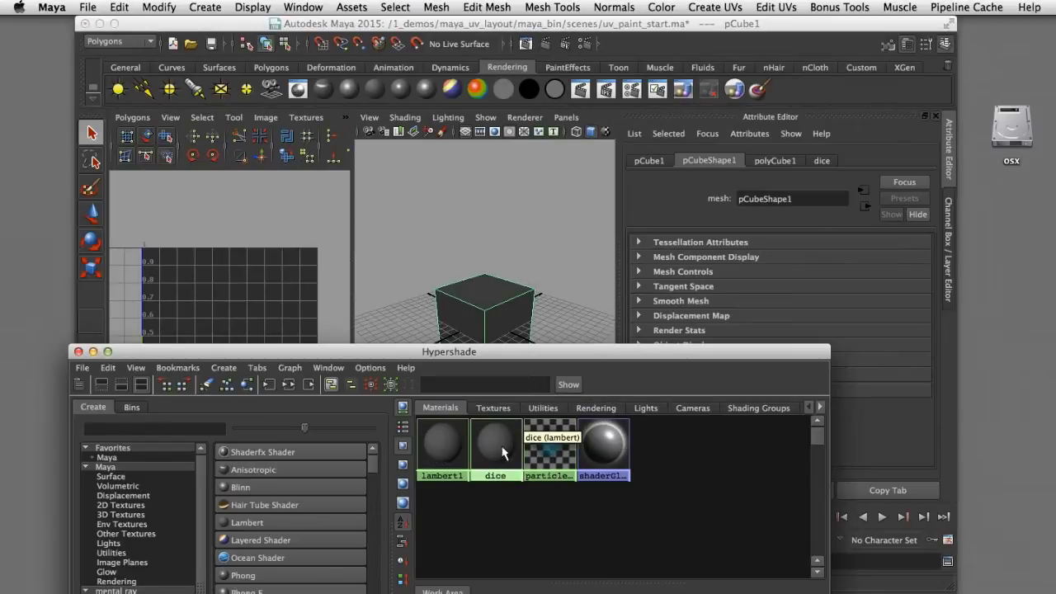
left_click(497, 446)
left_click_drag(605, 360, 376, 299)
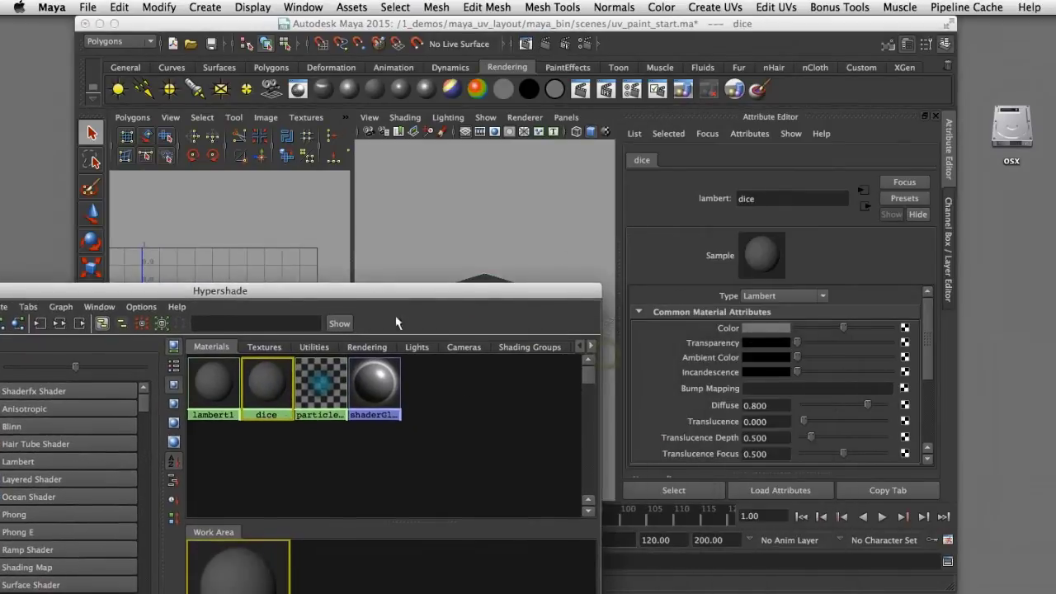
Drive the dice colour with a File texture loading duber_uv_map_reference.png, then reselect the cube.
left_click(905, 328)
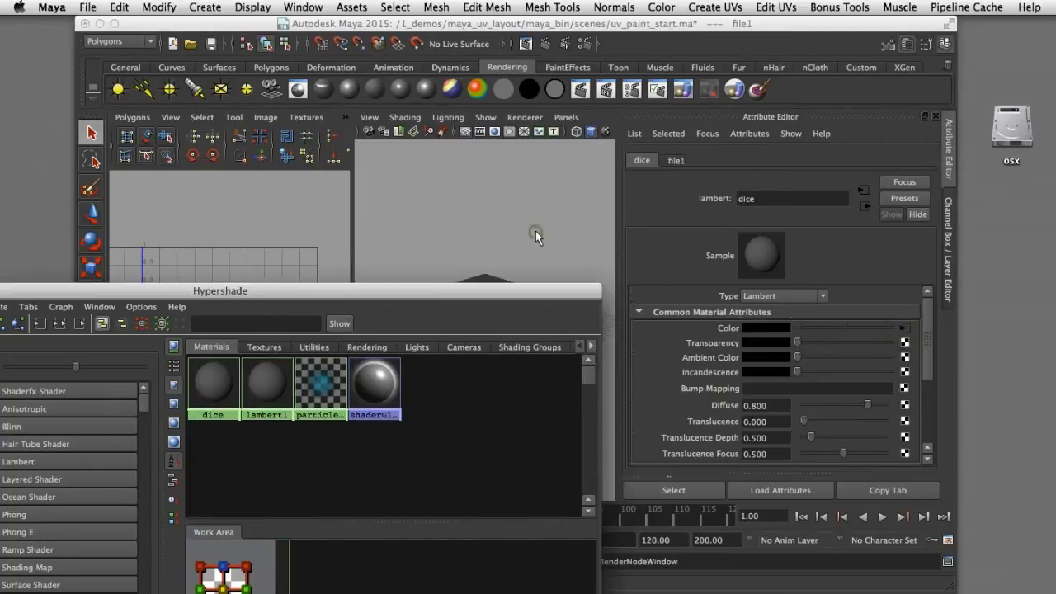
left_click(535, 231)
left_click(909, 370)
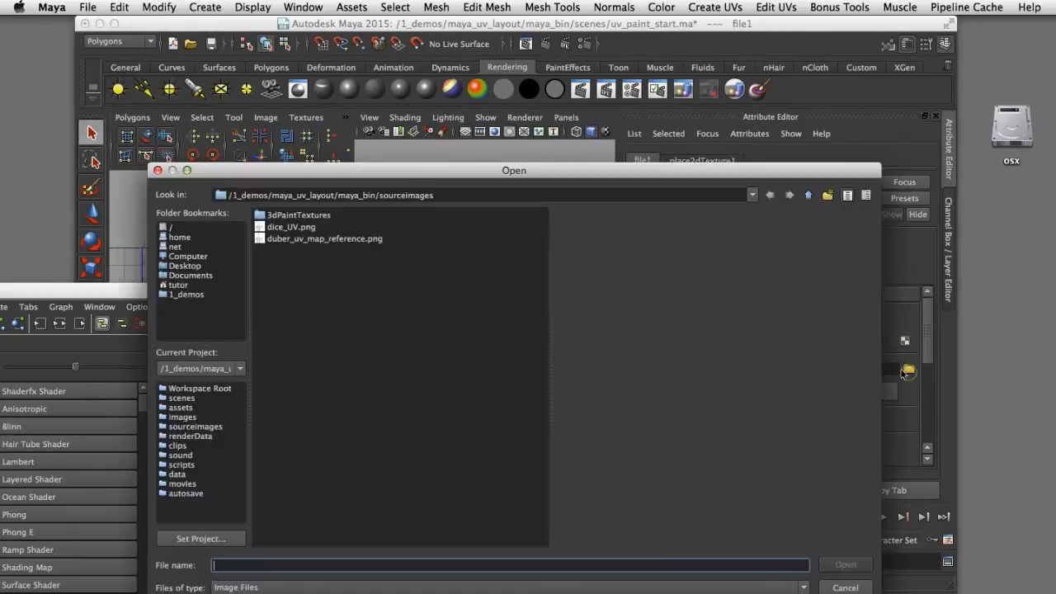
left_click(343, 239)
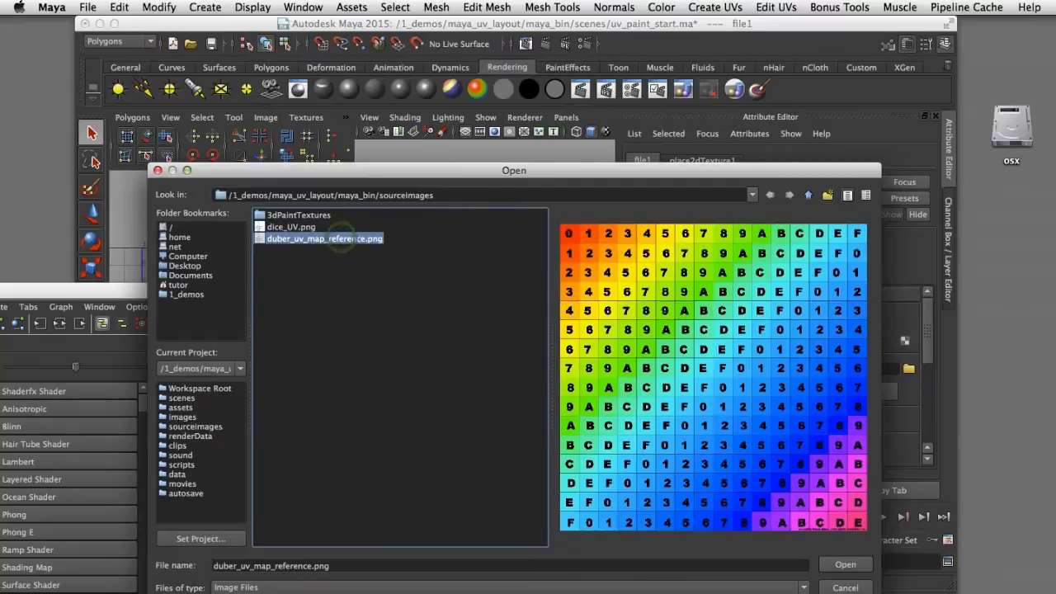
left_click(848, 568)
right_click_drag(508, 310, 536, 292)
left_click(521, 310)
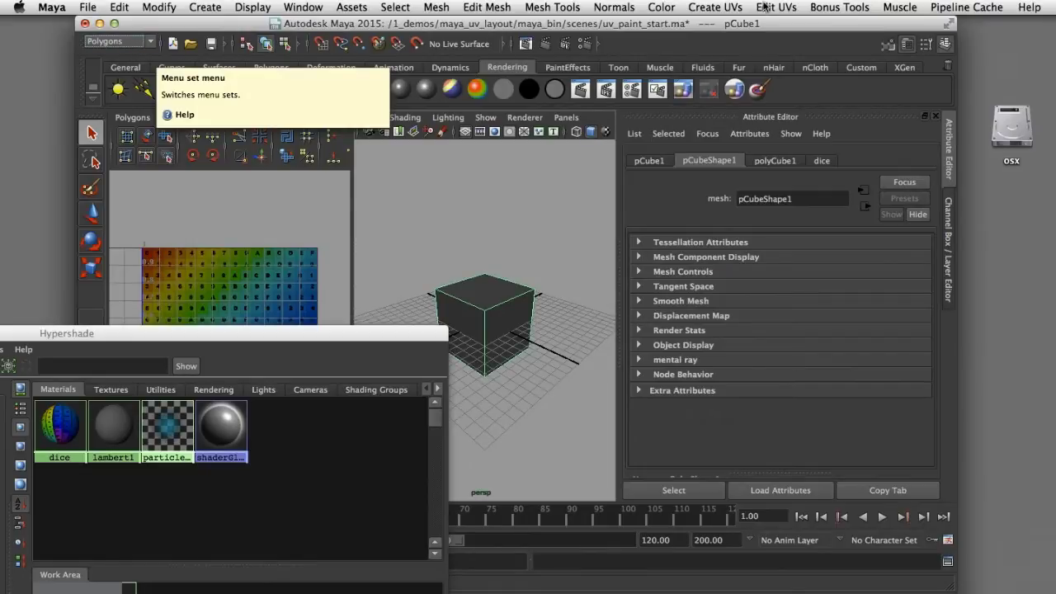
Apply Planar Mapping UVs to the cube and turn on textured display with 6.
left_click(731, 7)
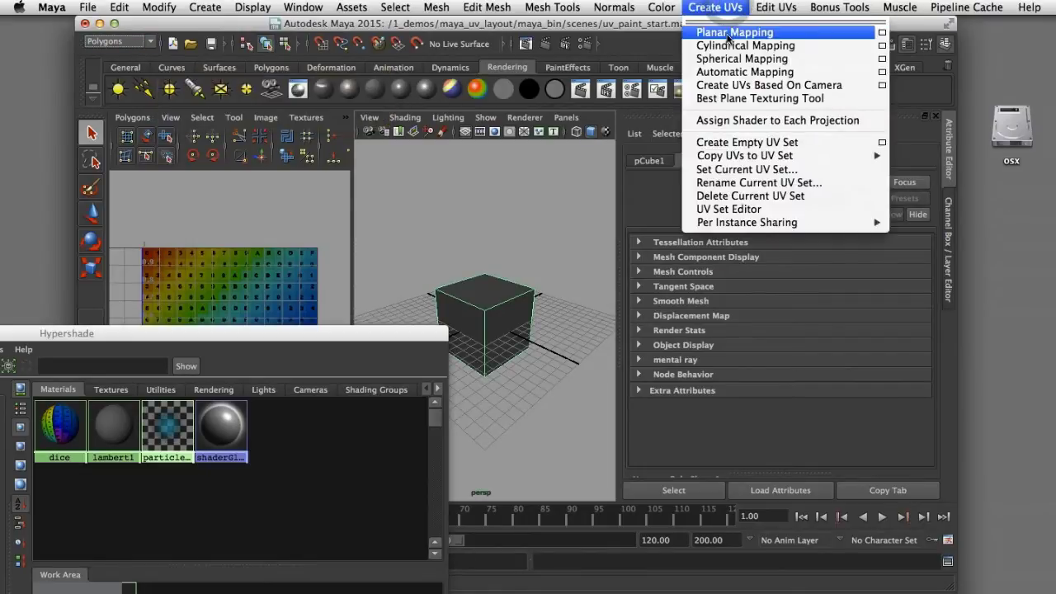
left_click(729, 36)
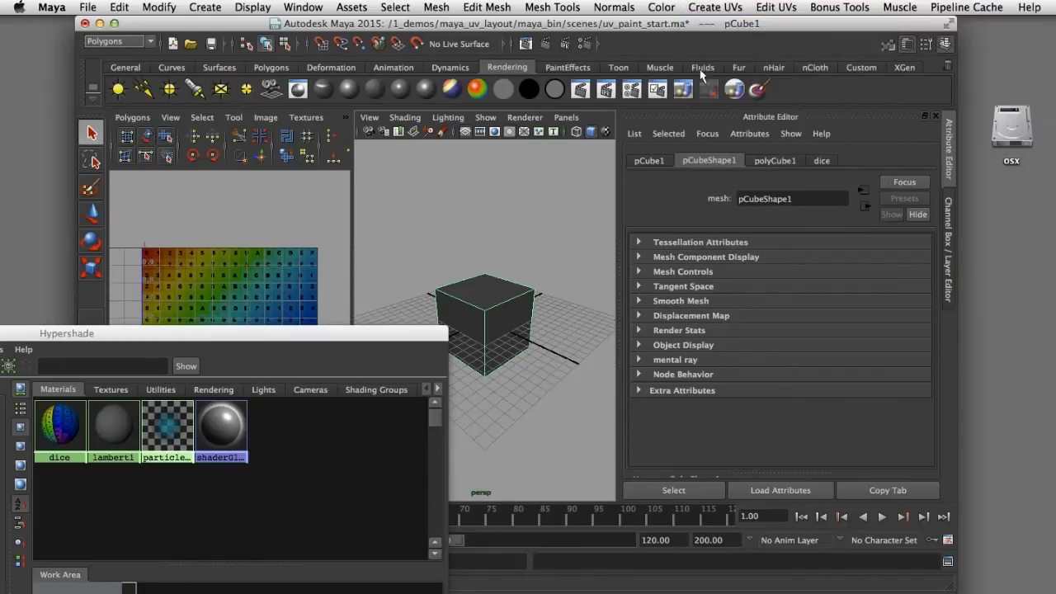
left_click(577, 172)
key("6")
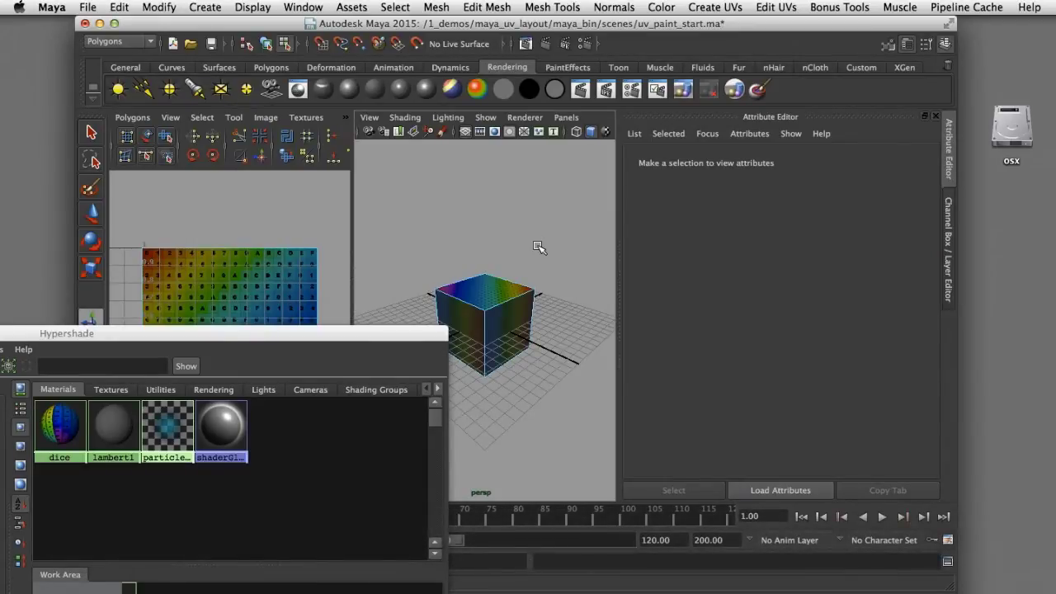
Orbit around the textured cube to inspect it from above and below.
mouse_move(538, 247)
left_mouse_down("alt")
mouse_move(573, 302)
mouse_move(542, 250)
mouse_move(528, 248)
left_mouse_up("alt")
right_click_drag(528, 248, 540, 276, "alt")
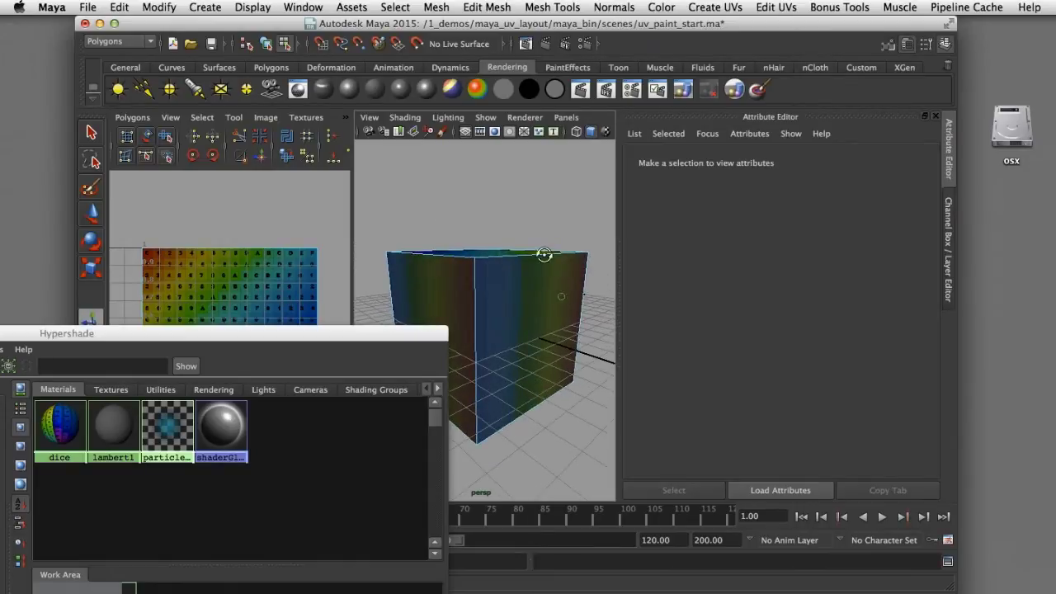
mouse_move(544, 254)
left_mouse_down("alt")
mouse_move(542, 217)
mouse_move(561, 299)
mouse_move(537, 278)
mouse_move(555, 269)
mouse_move(544, 244)
left_mouse_up("alt")
right_click_drag(545, 244, 538, 256, "alt")
left_click_drag(537, 256, 512, 198, "alt")
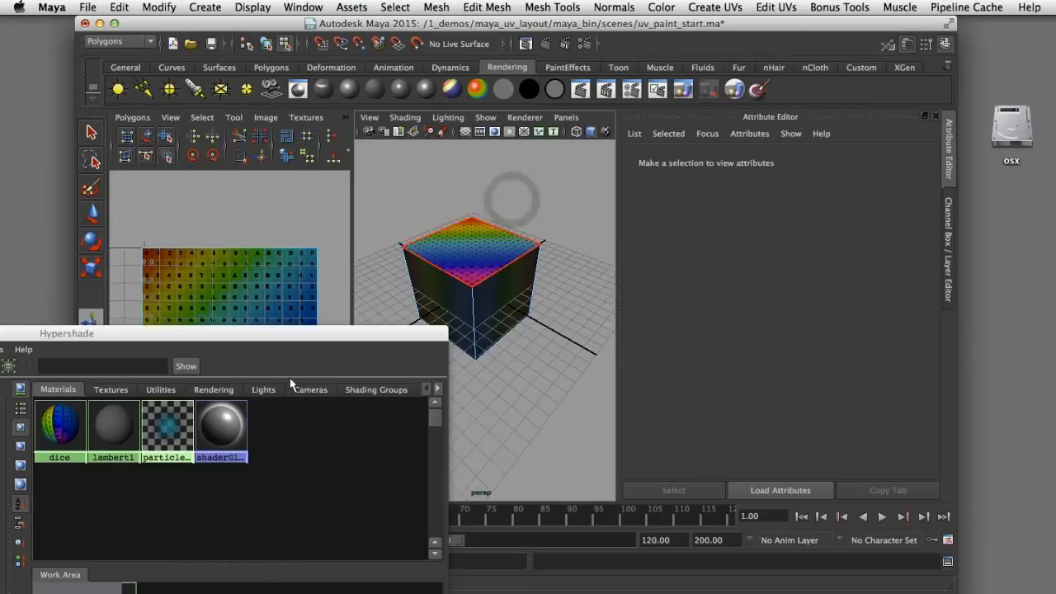
left_click_drag(322, 333, 731, 266)
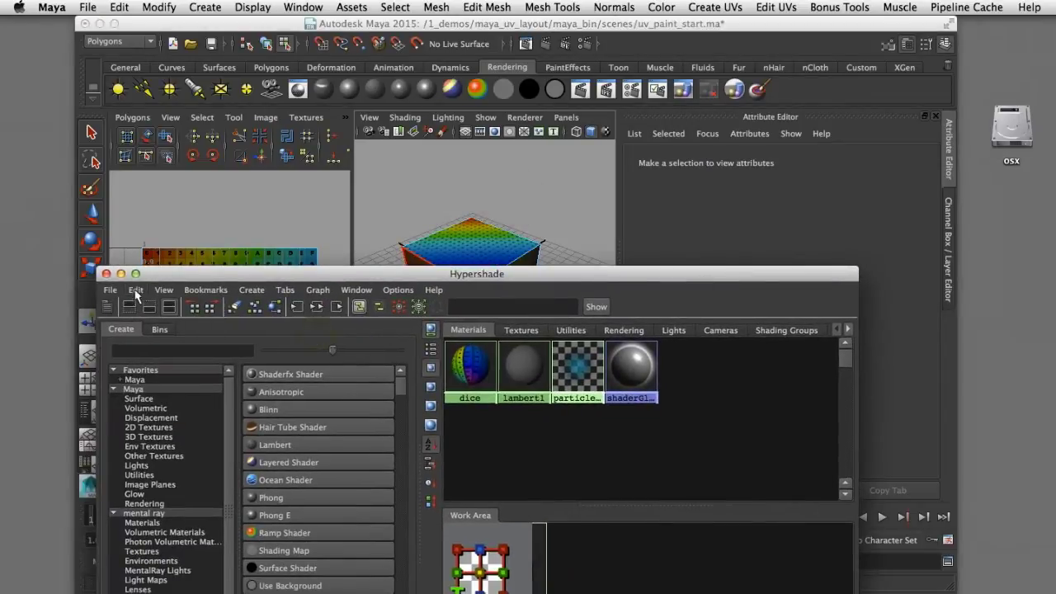
Close Hypershade and cut the cube's UVs along its front-right and front-left top edges.
left_click(106, 274)
right_click_drag(449, 270, 501, 237)
left_click(501, 271)
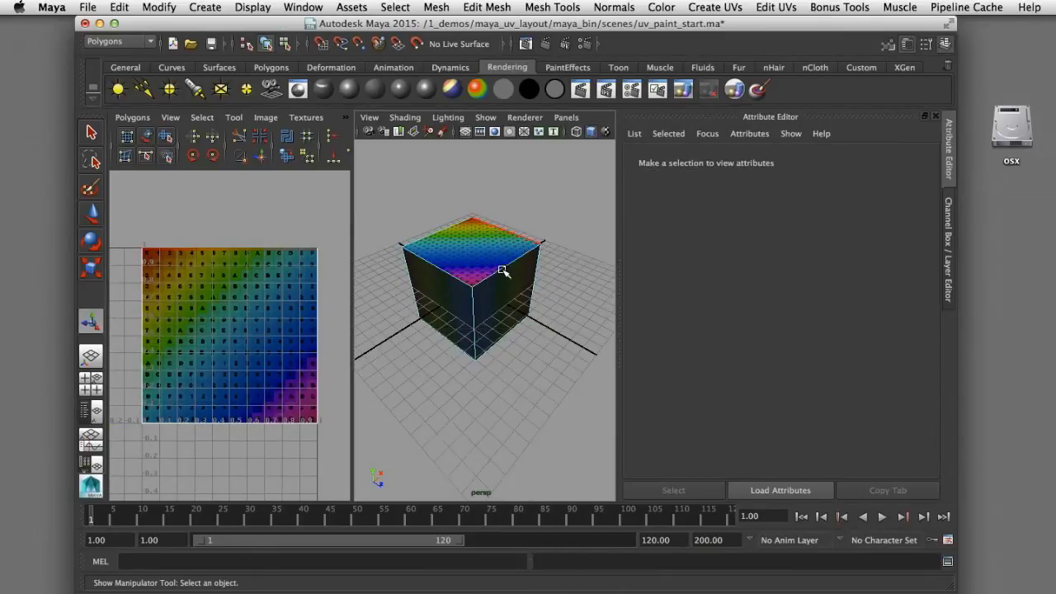
left_click(502, 266)
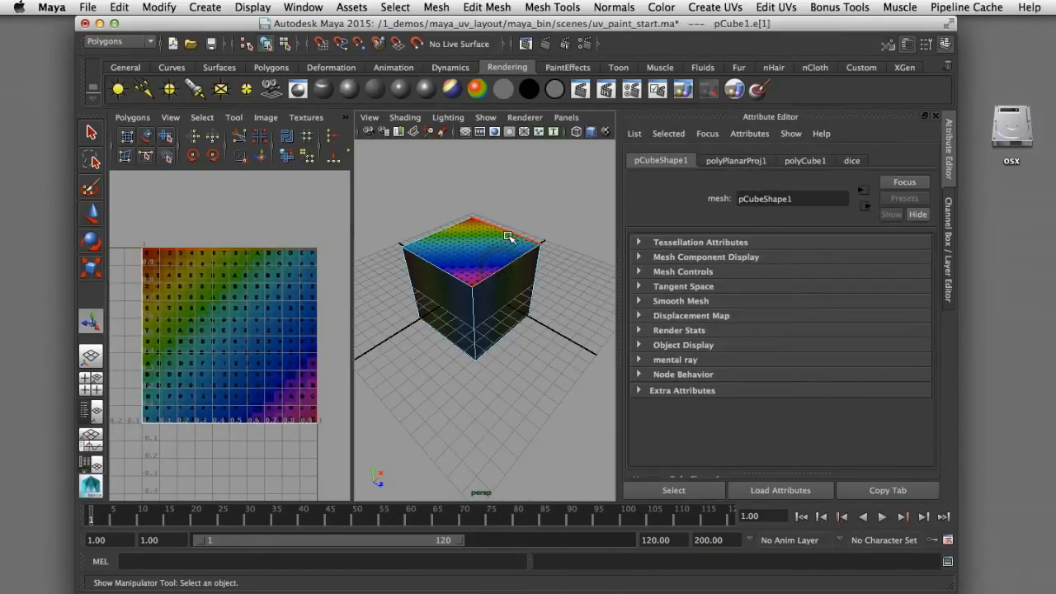
left_click(438, 260, "shift")
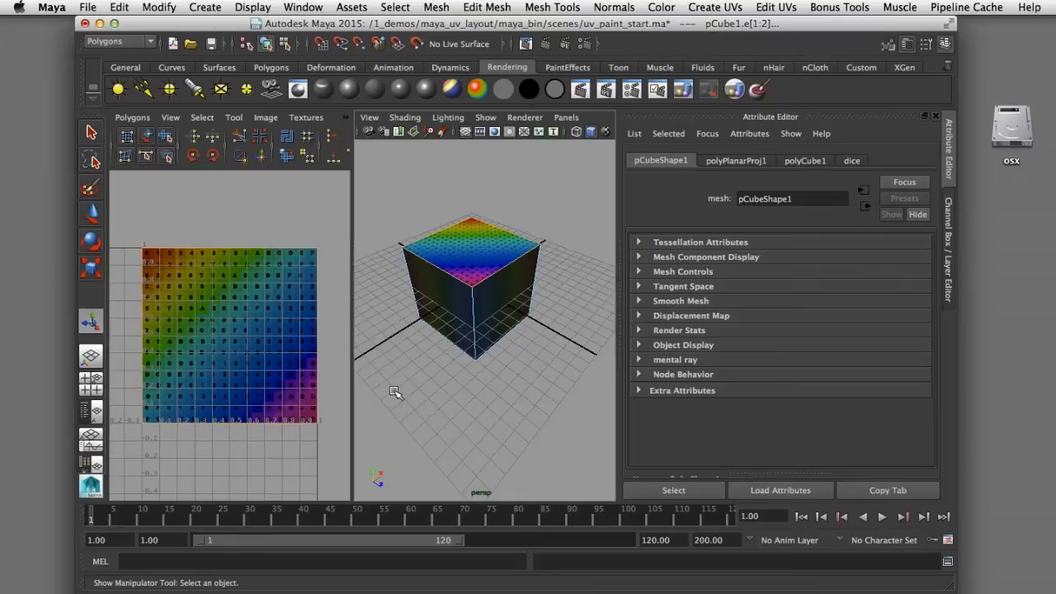
left_click(239, 138)
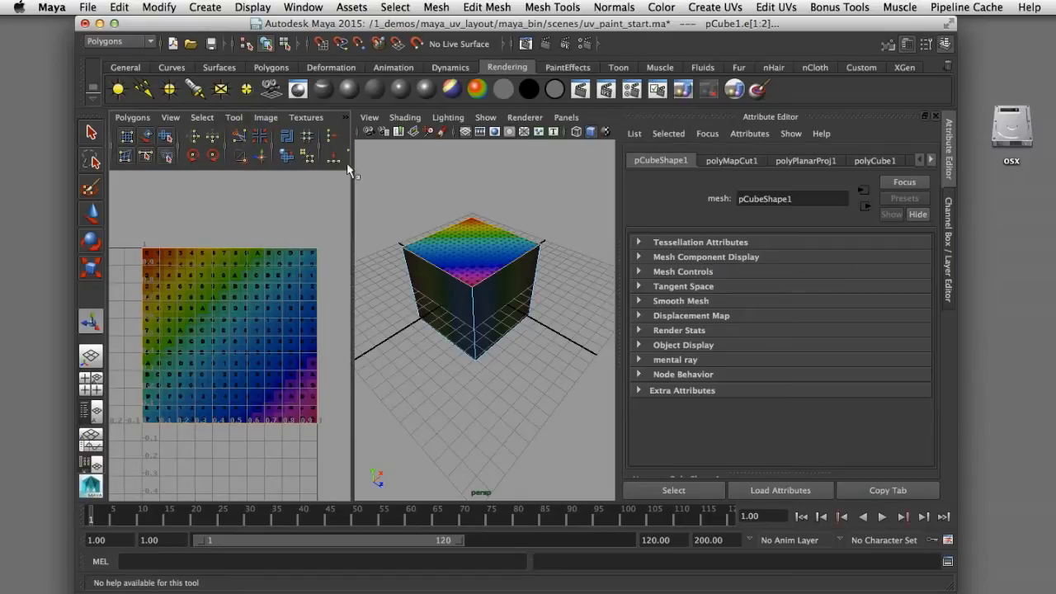
Turn on Texture Border Edges display and marquee-select all the cube's UVs.
left_click(247, 6)
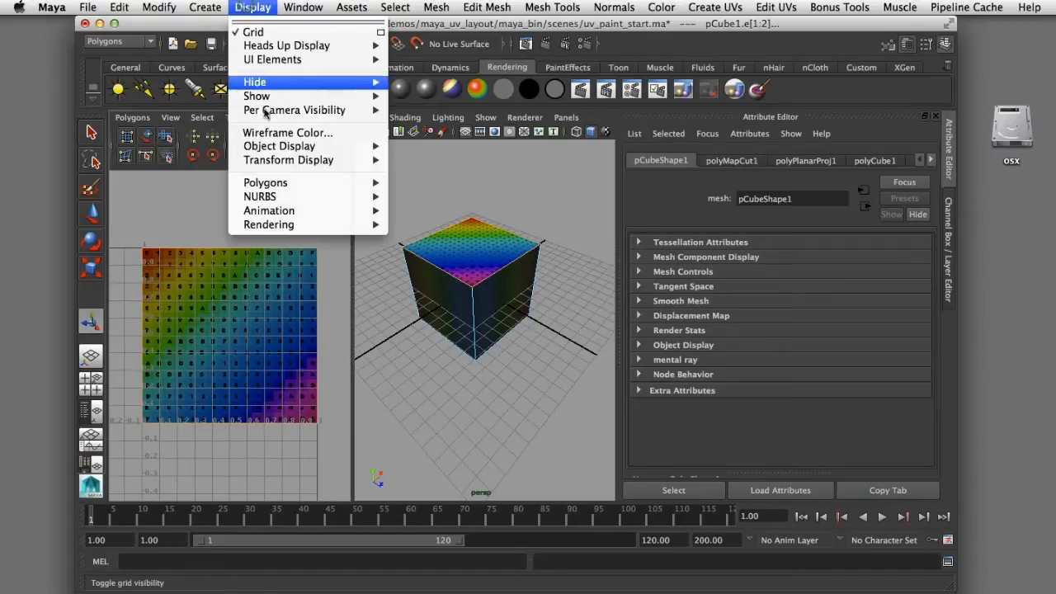
mouse_move(272, 182)
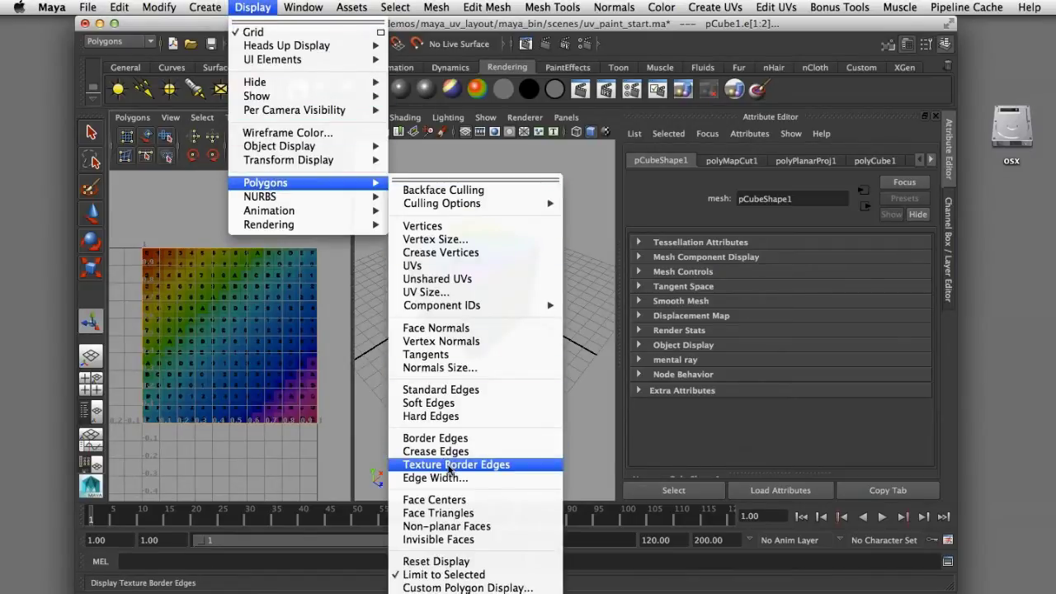
left_click(455, 464)
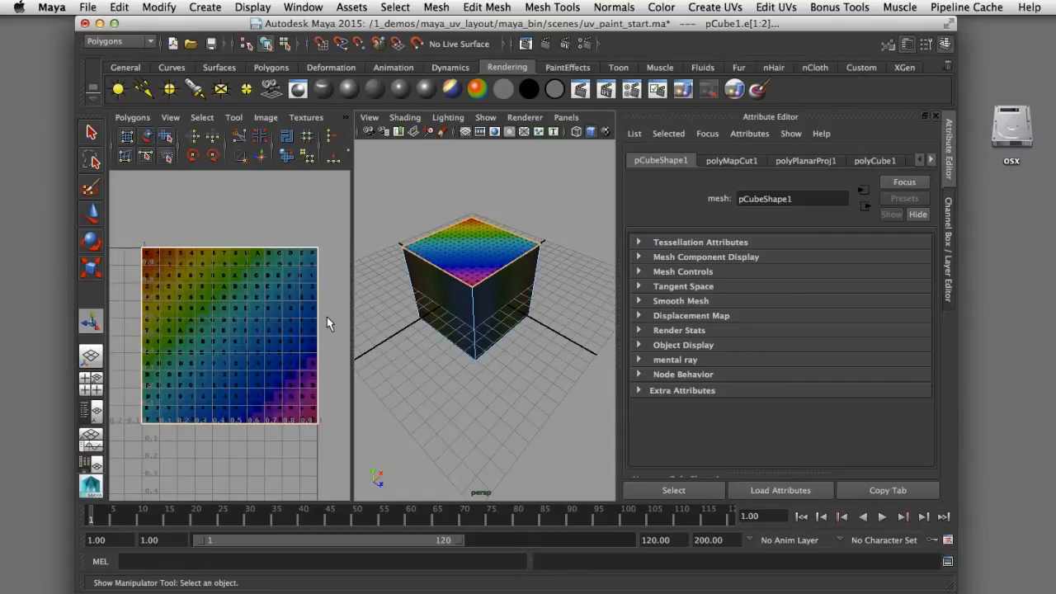
right_click_drag(326, 317, 342, 315)
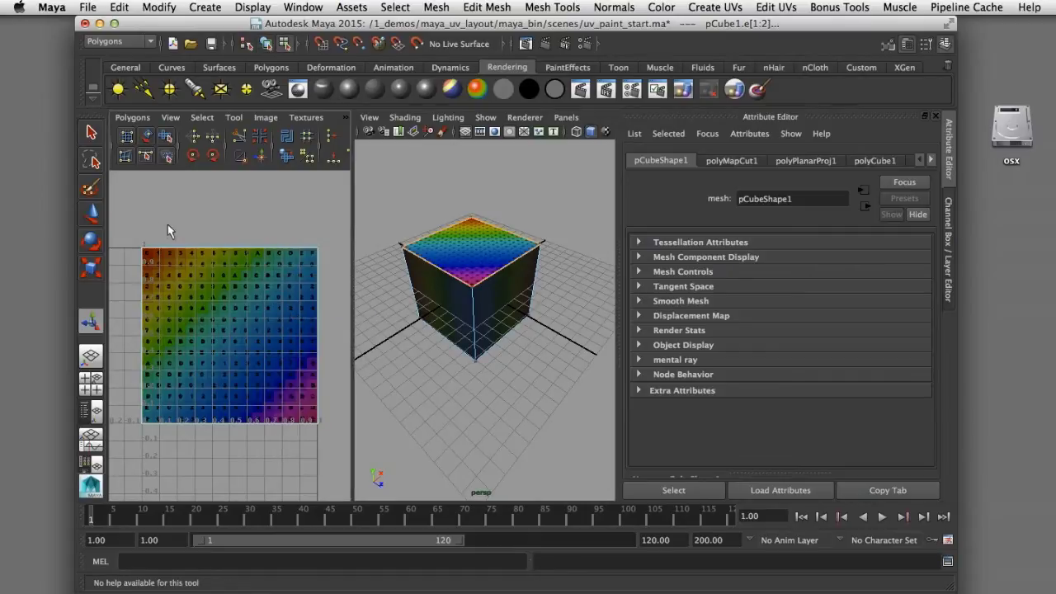
left_click_drag(131, 226, 335, 451)
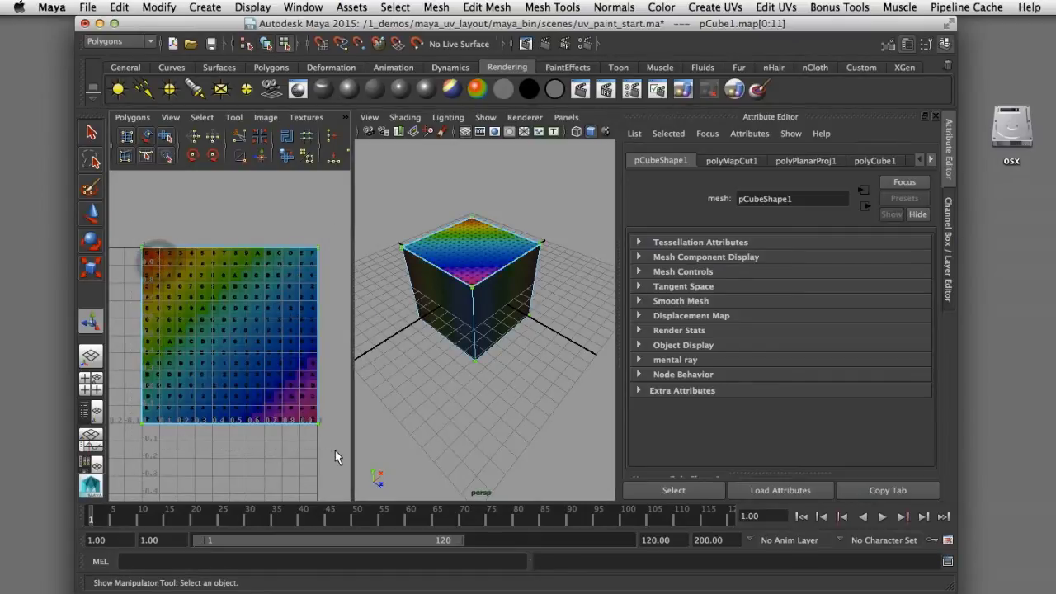
Unfold all the cube's UVs, then cut the UVs along two more edges.
left_click(287, 157)
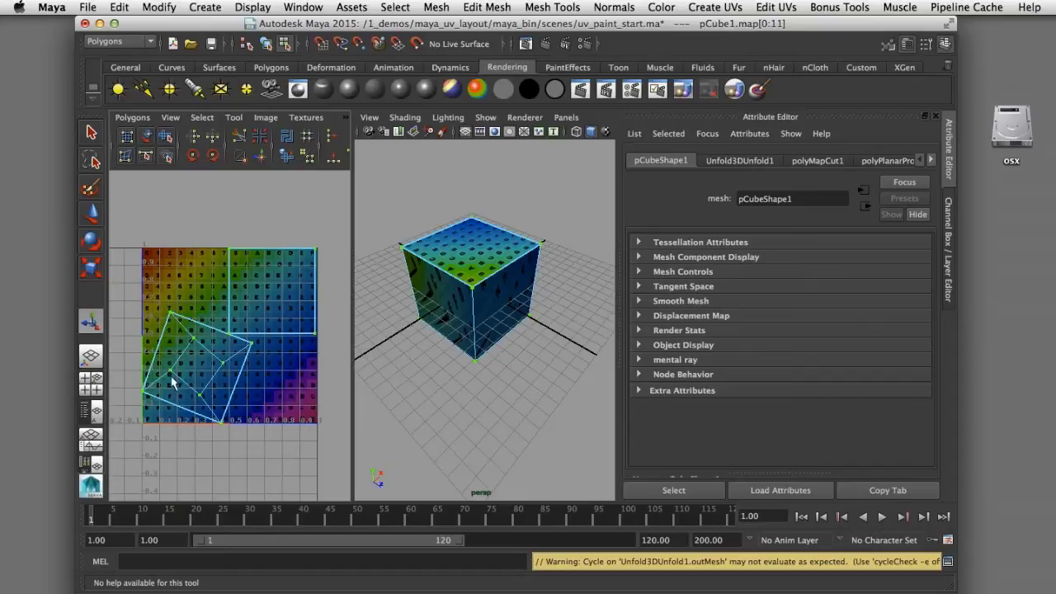
left_click(234, 375)
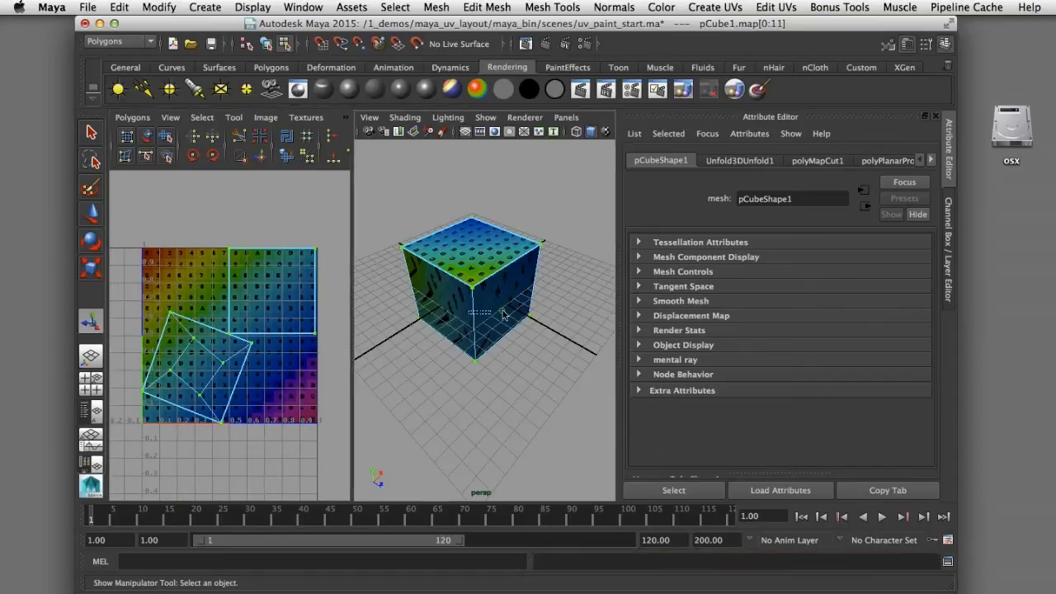
mouse_move(233, 363)
right_mouse_down()
mouse_move(240, 345)
mouse_move(237, 356)
right_mouse_up()
left_click(237, 356)
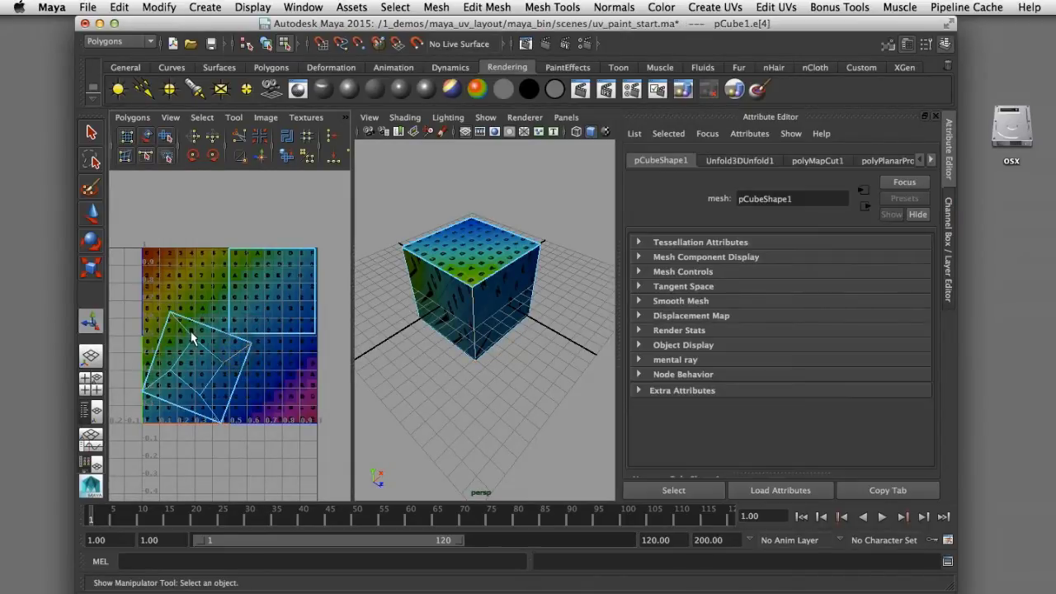
left_click(178, 367, "shift")
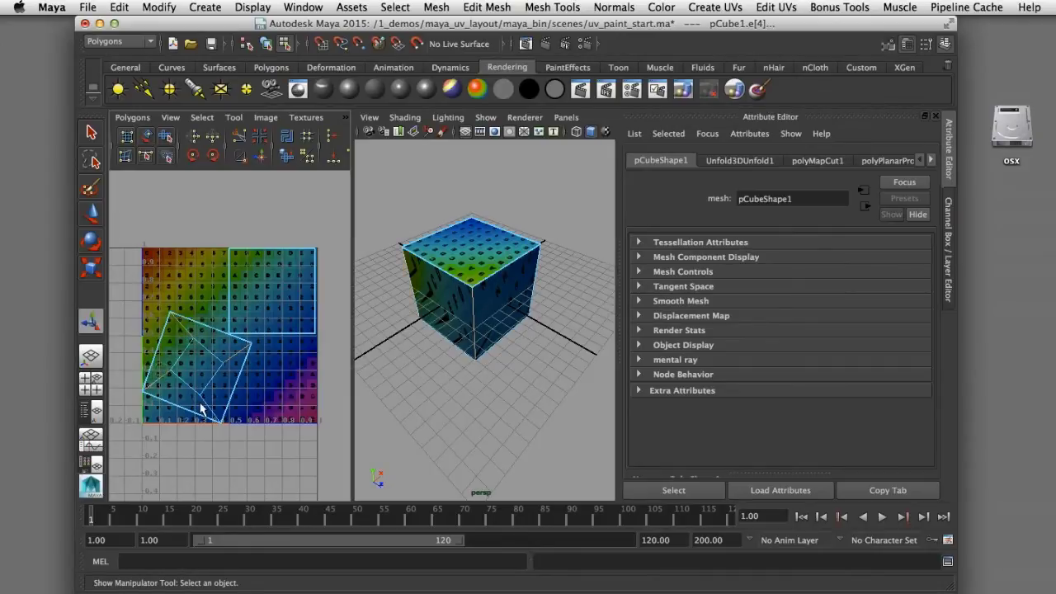
left_click_drag(462, 393, 480, 371, "alt")
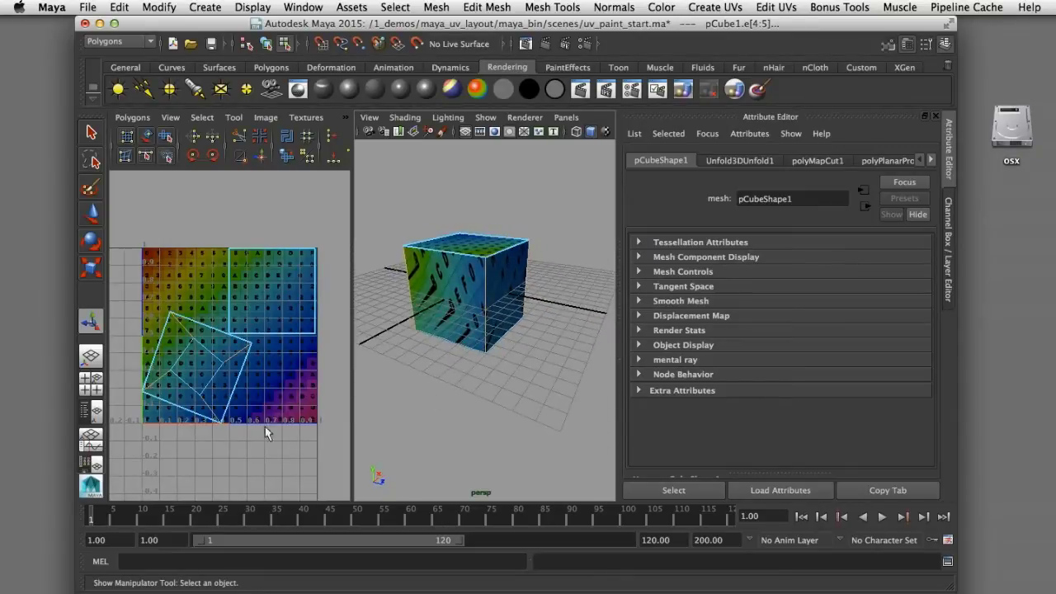
left_click(238, 139)
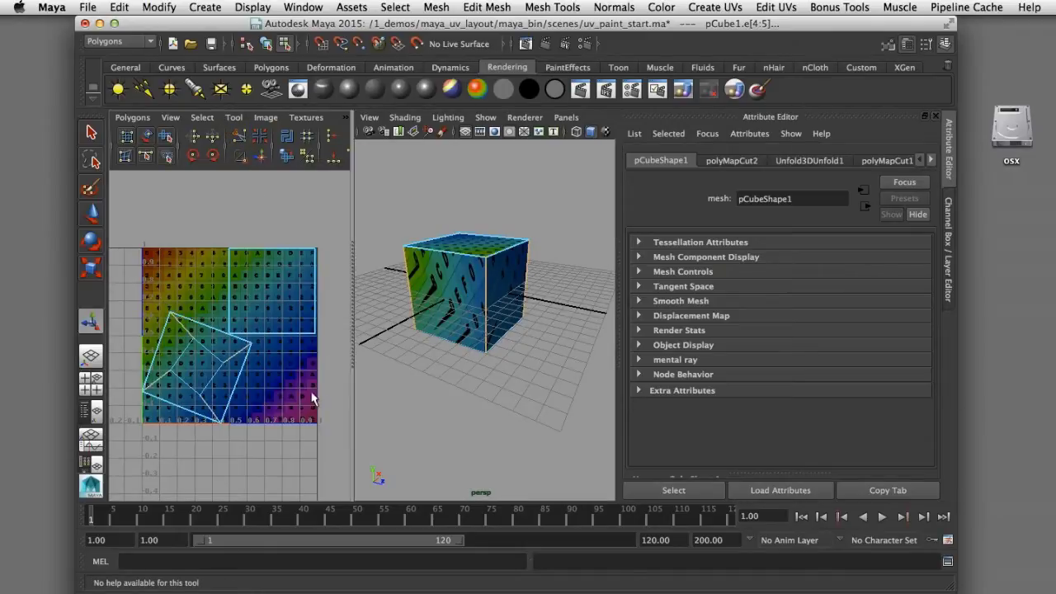
Convert the edges to UVs, unfold again, and select the top face in the UV layout.
right_click_drag(307, 392, 342, 384)
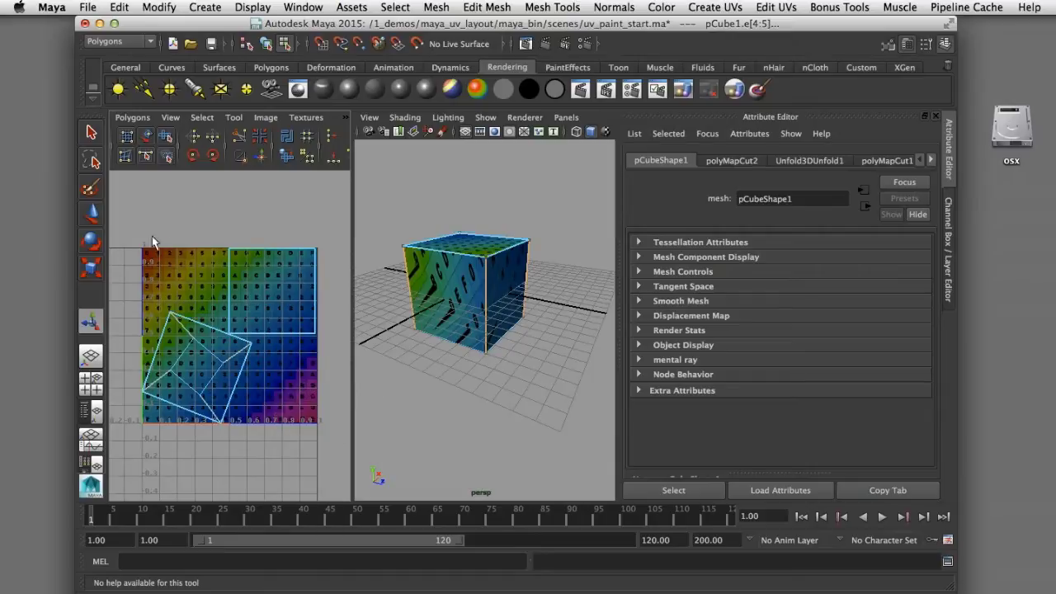
key("ctrl+F12")
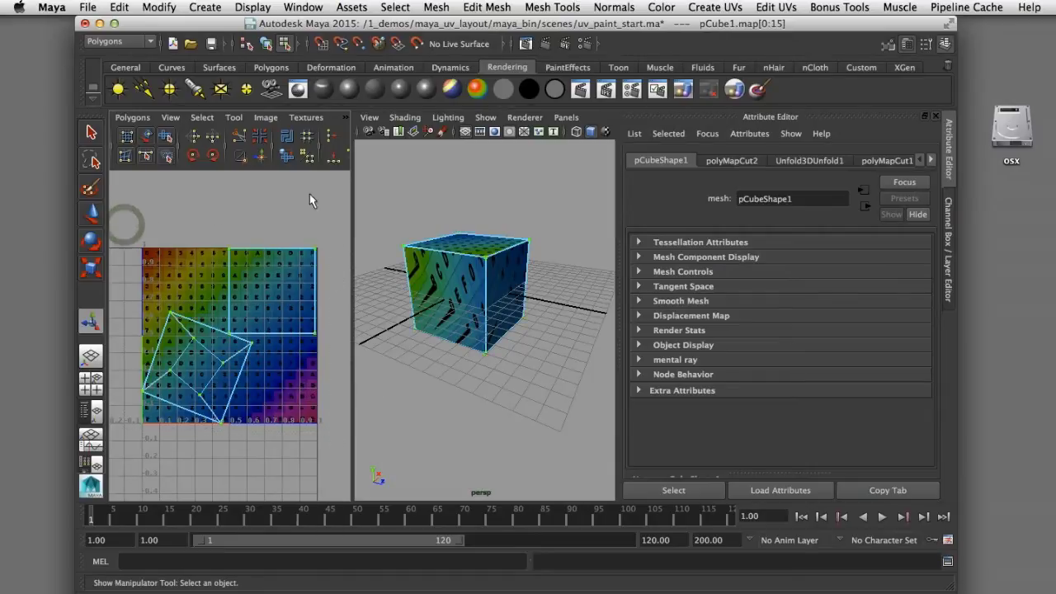
left_click(286, 157)
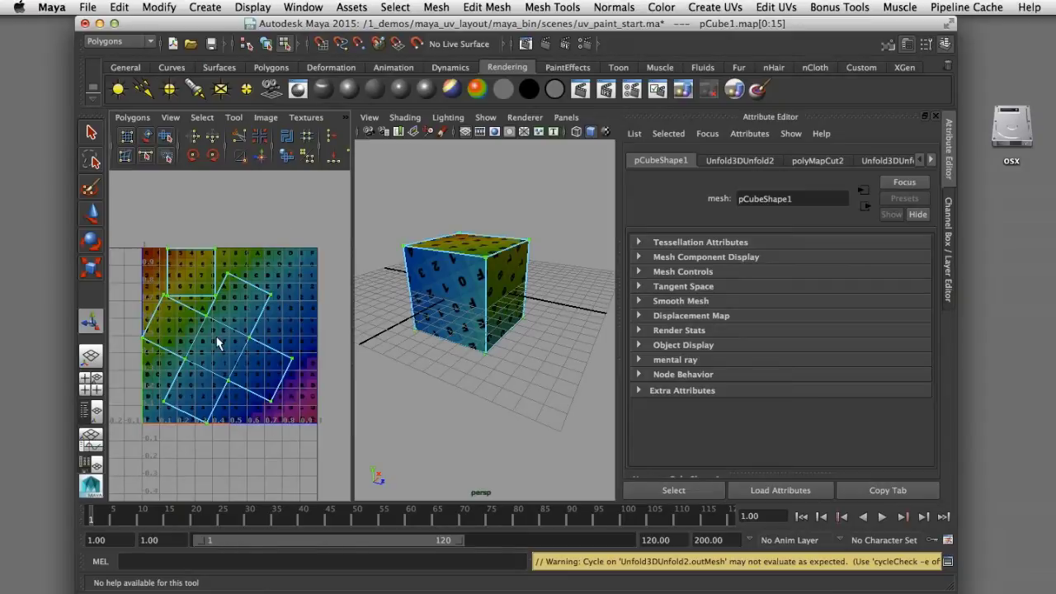
right_click_drag(217, 336, 217, 369)
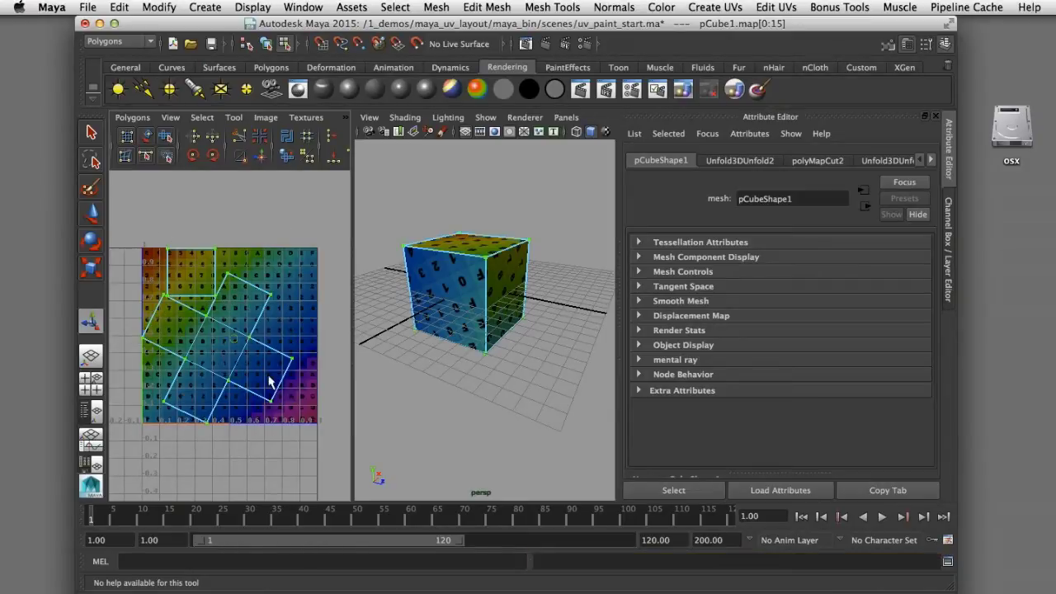
left_click(190, 273)
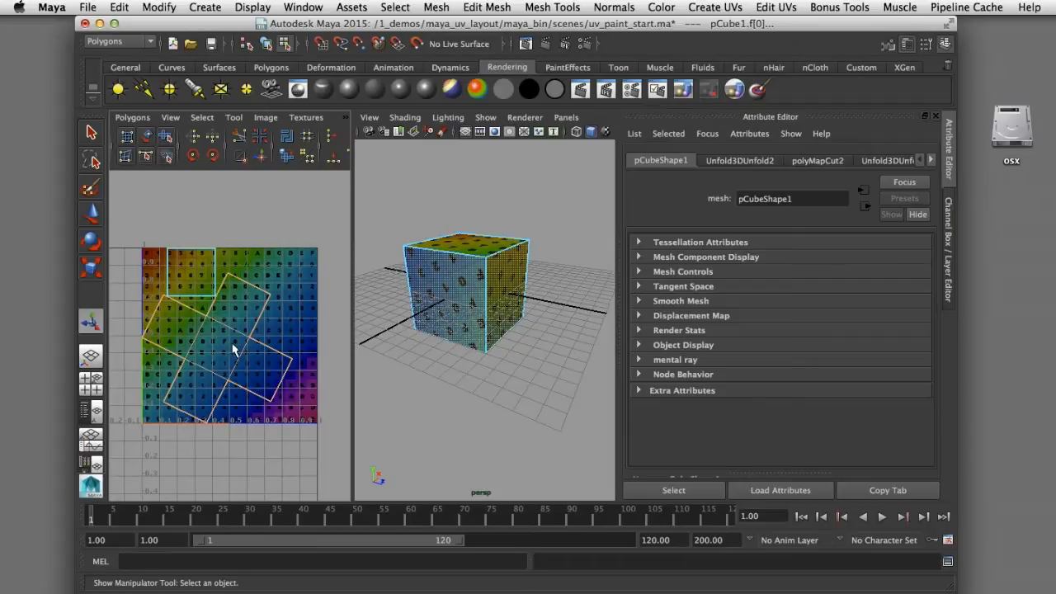
Convert the top face selection to UVs and rotate the tilted shell upright.
left_click(201, 117)
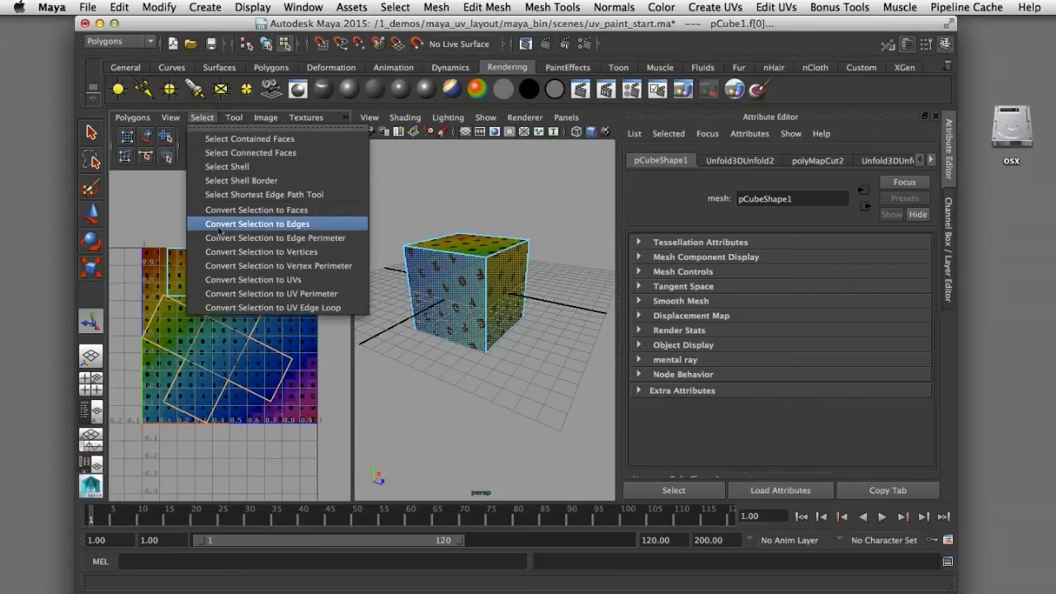
left_click(233, 280)
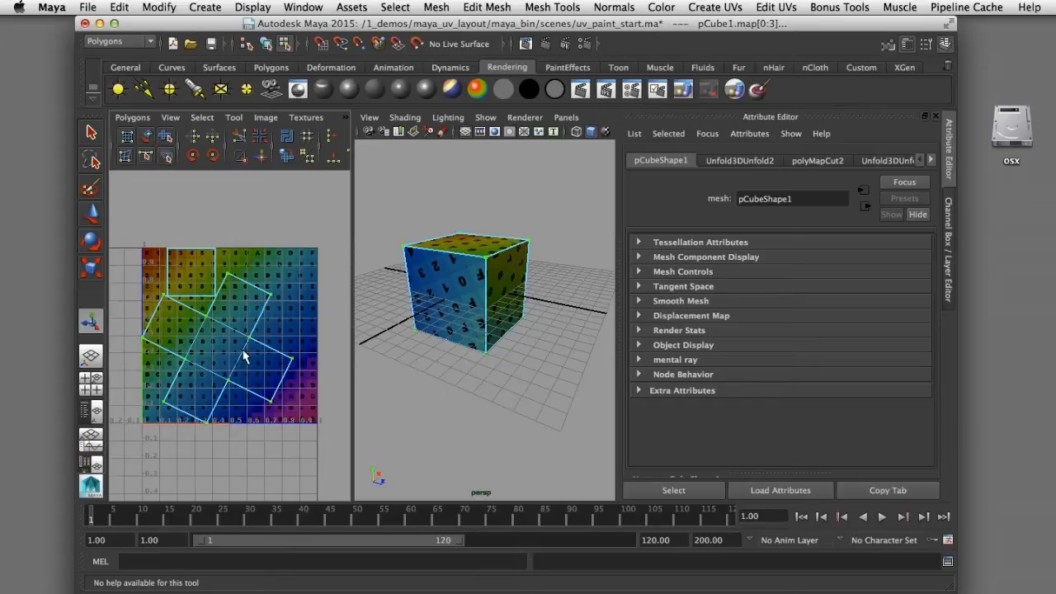
key("r")
key("e")
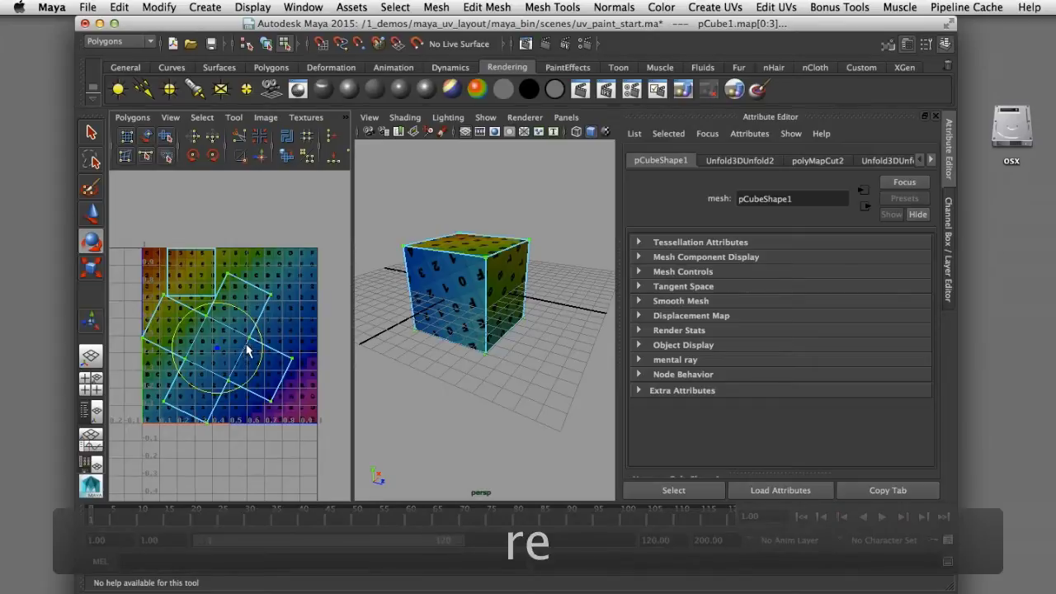
left_click_drag(249, 321, 234, 311)
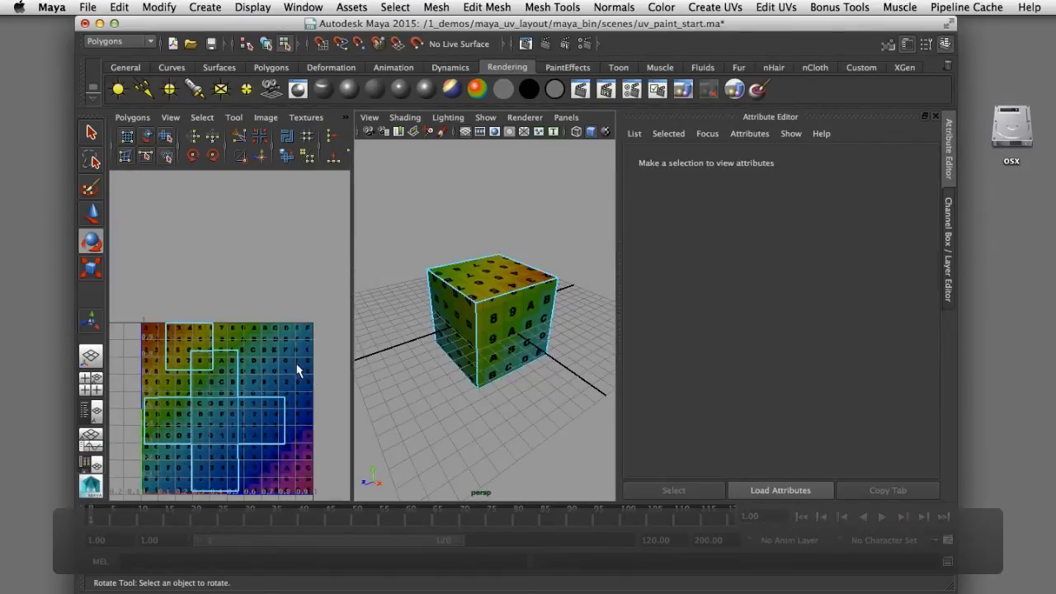
Select the top face's UV square in Face mode and move it upward off the layout.
right_click(194, 341)
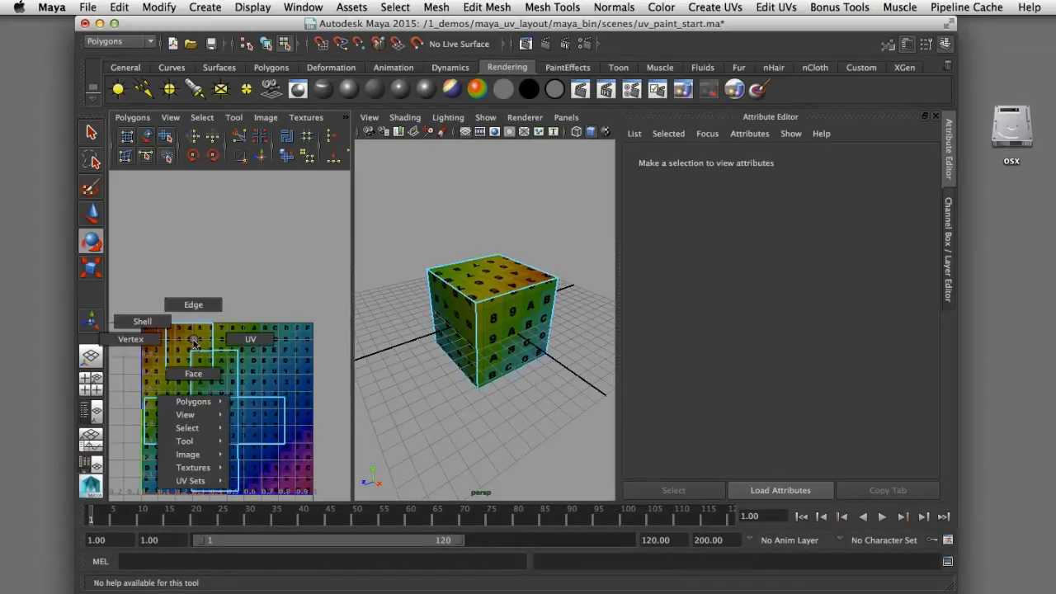
left_click(193, 374)
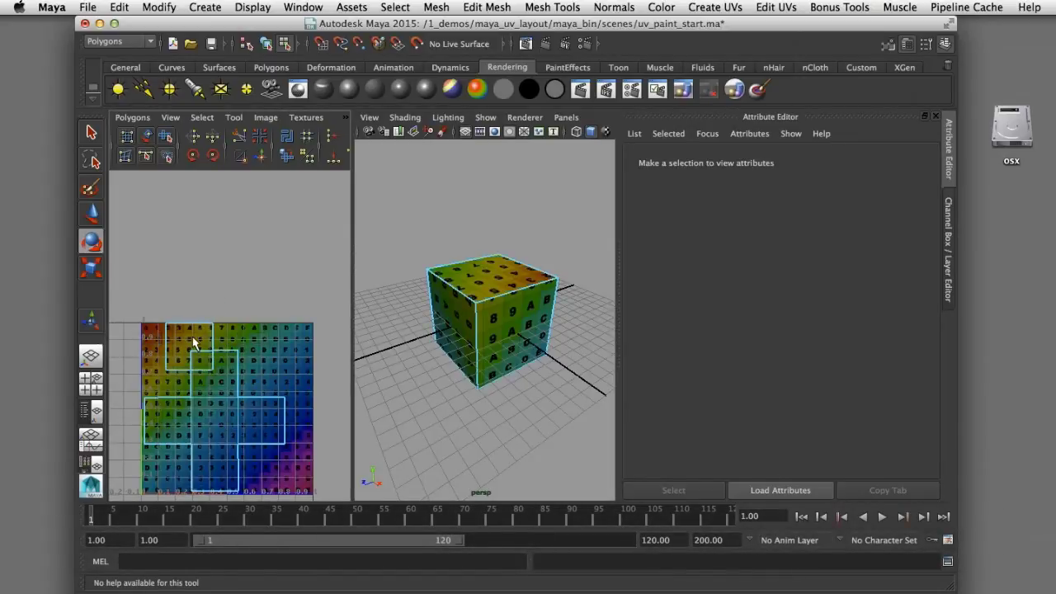
left_click(195, 341)
key("w")
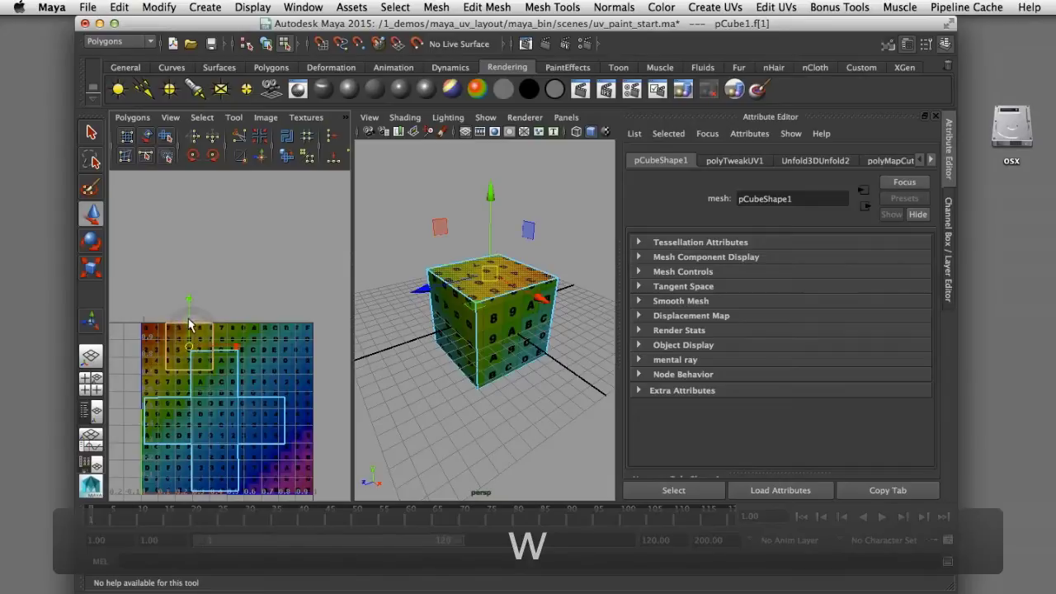
left_click_drag(190, 323, 192, 244)
Pick the square's edge and Move and Sew it onto the top of the cross's column.
left_click(244, 319)
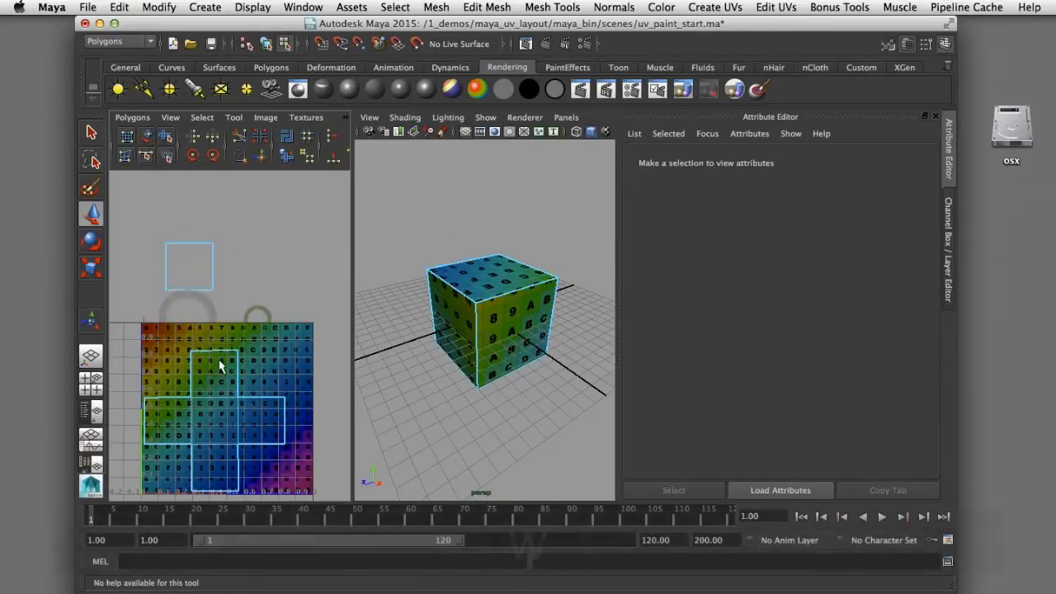
left_click(221, 363)
right_click_drag(223, 356, 224, 316)
left_click(198, 290)
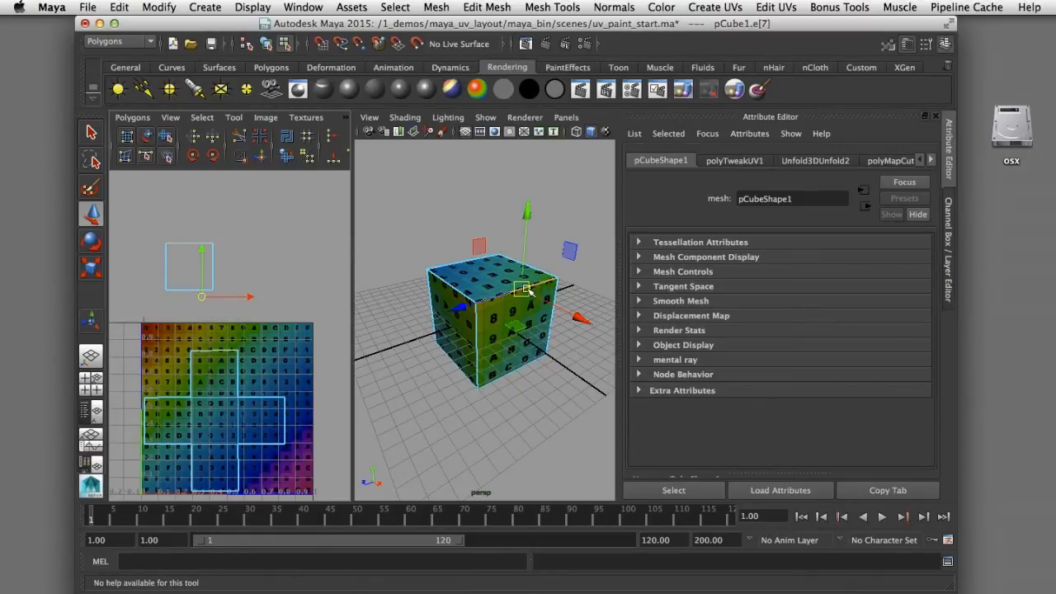
left_click(239, 253)
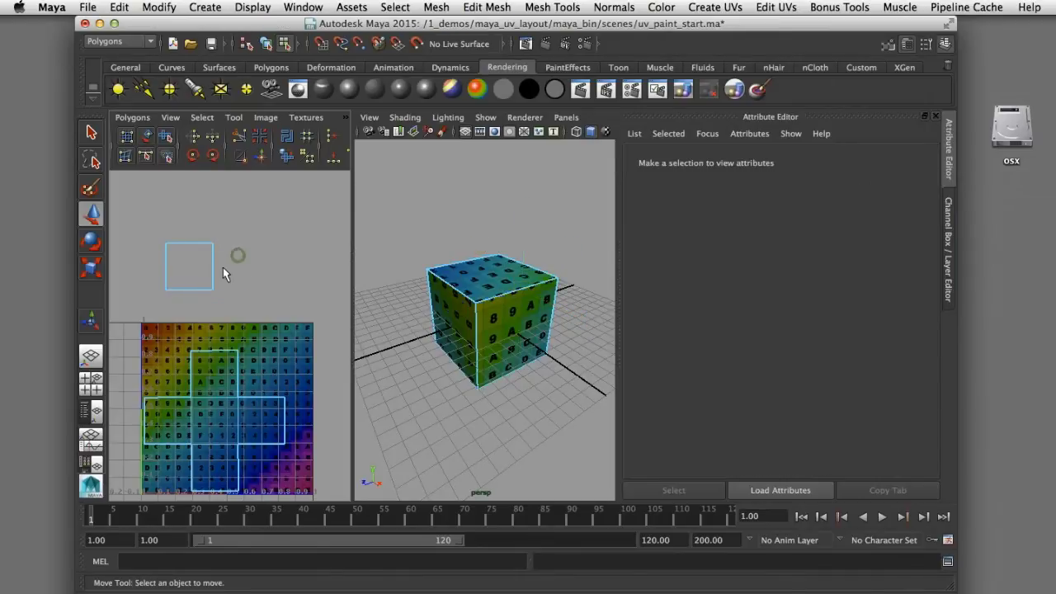
left_click_drag(221, 266, 194, 261)
left_click(190, 237)
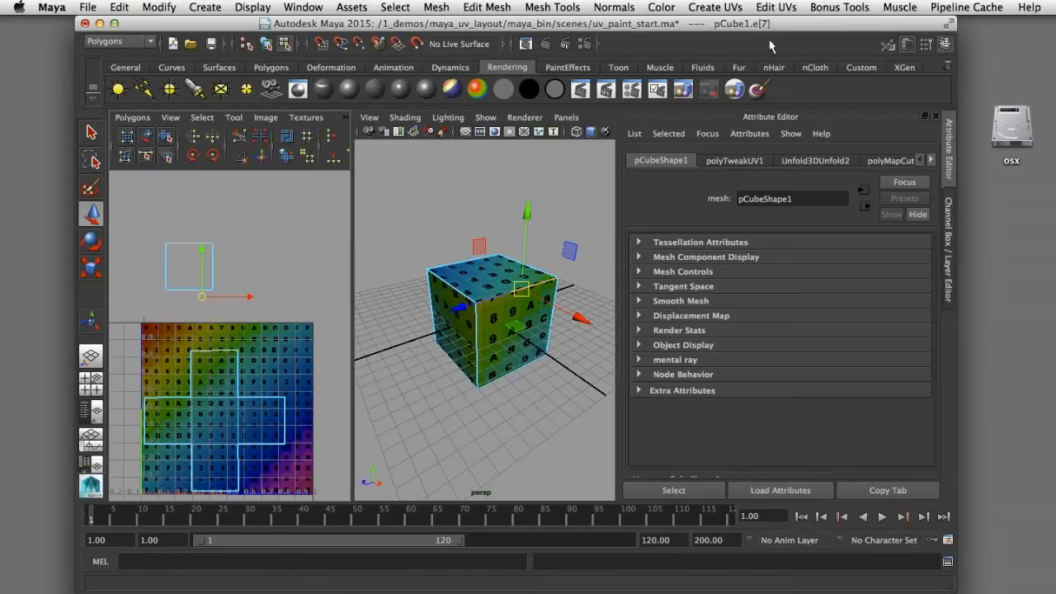
left_click(780, 7)
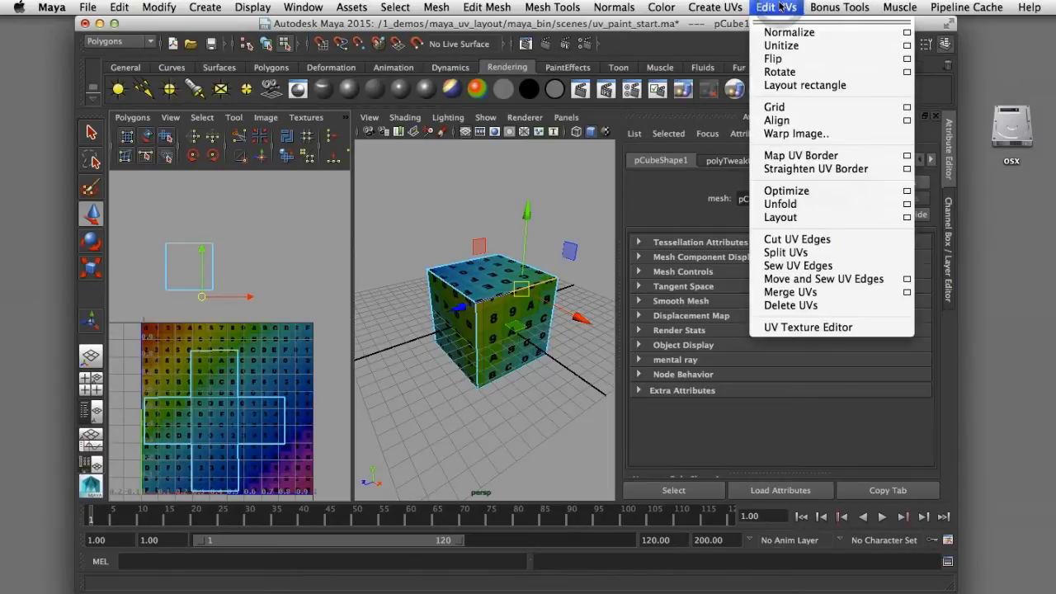
left_click(809, 281)
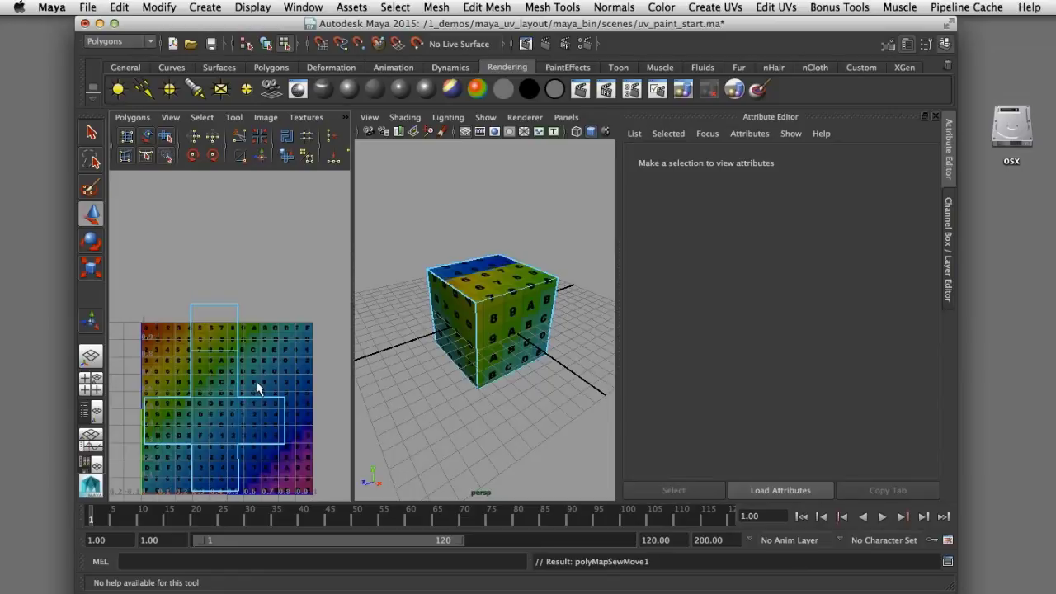
Select all the cube's UVs and unfold them together into one cross, then deselect.
right_click_drag(254, 391, 279, 266)
left_click(317, 345)
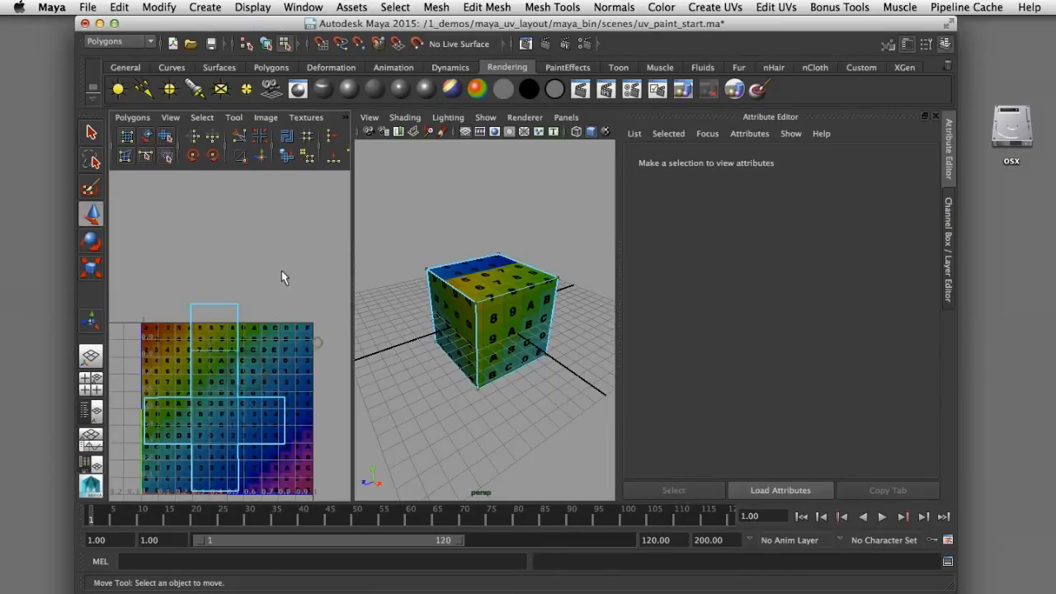
left_click_drag(134, 274, 318, 499)
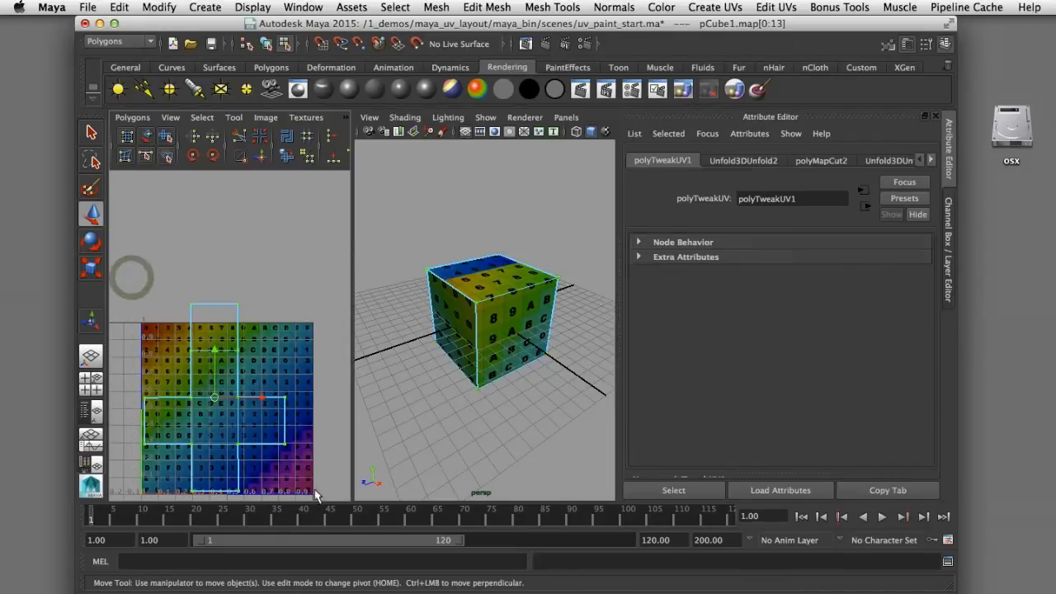
left_click(289, 156)
left_click(288, 154)
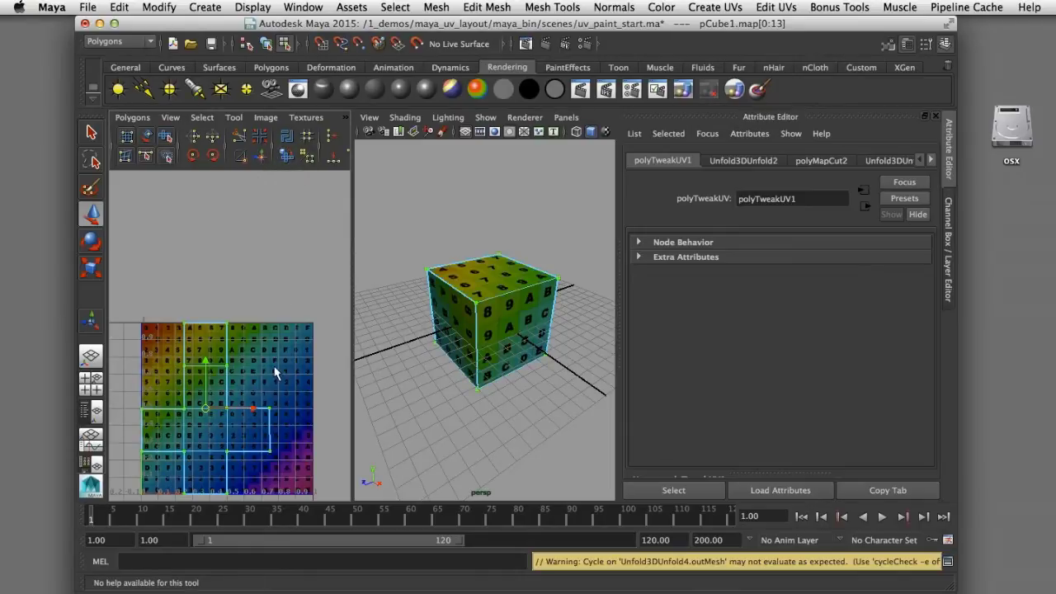
middle_click_drag(275, 374, 265, 343, "alt")
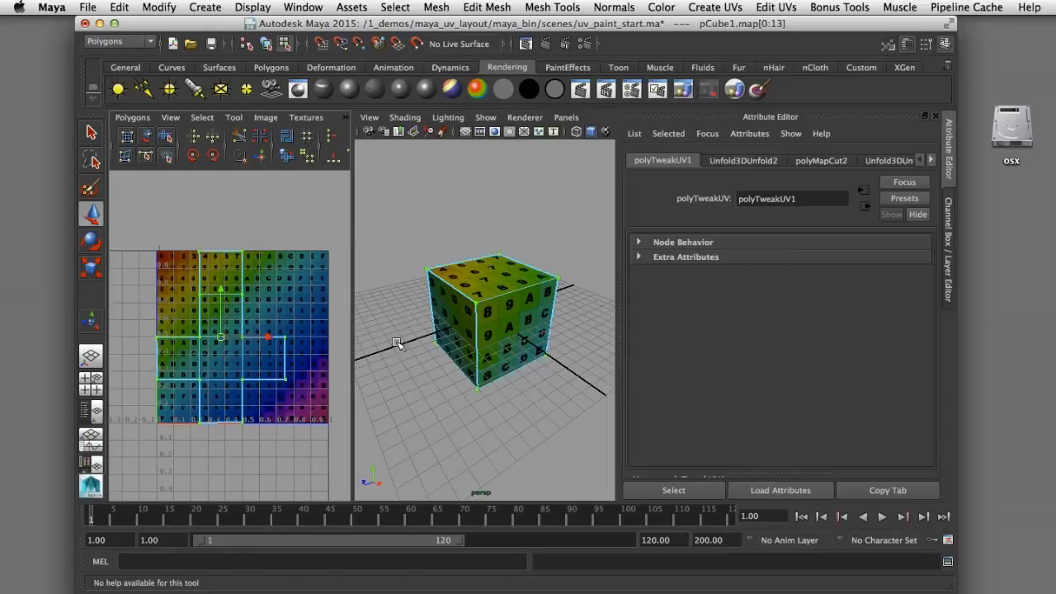
left_click_drag(396, 343, 495, 346, "alt")
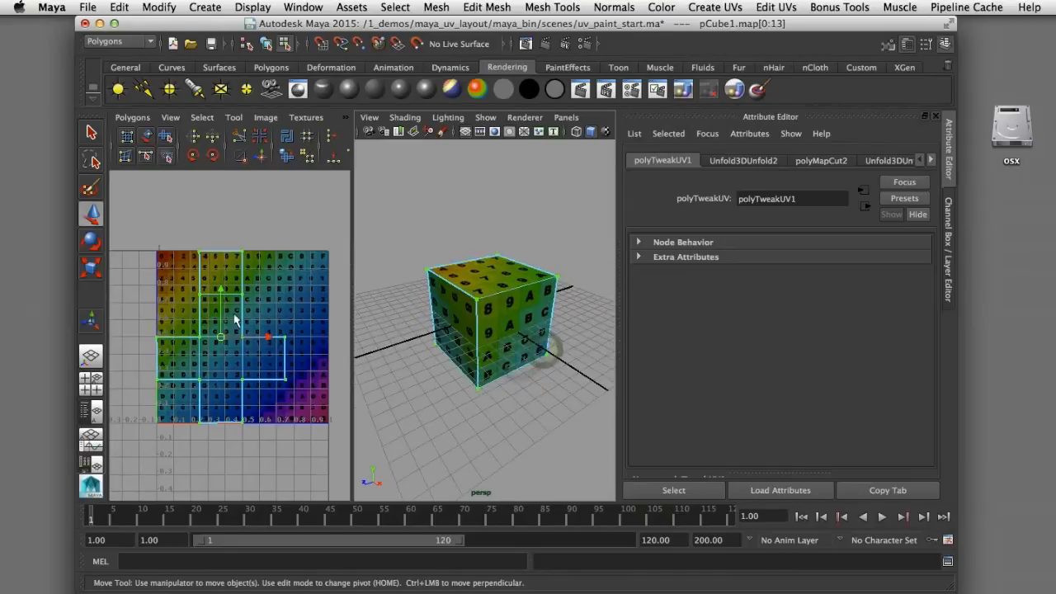
left_click(277, 317)
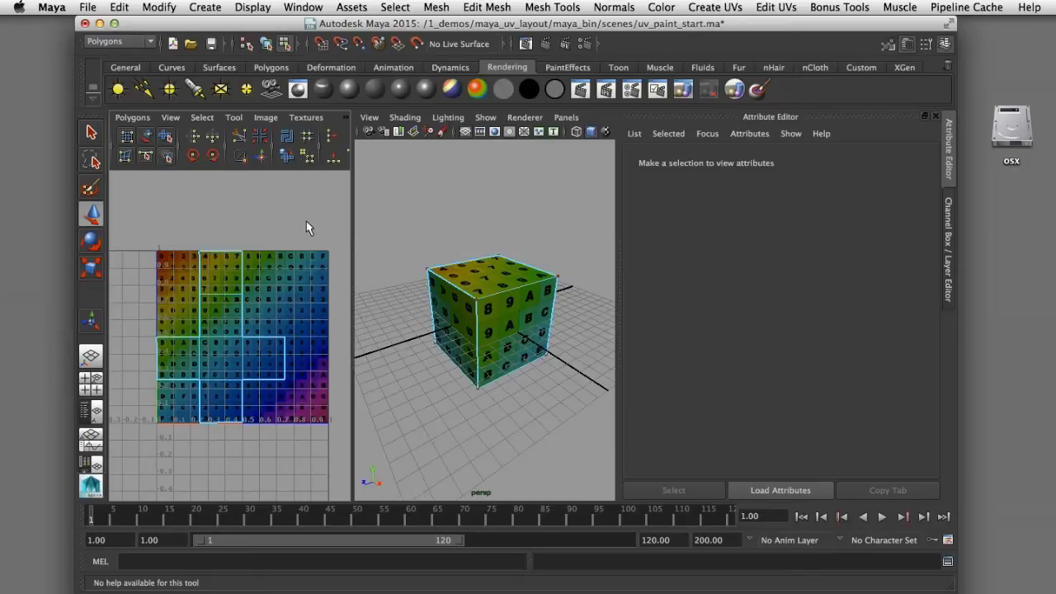
Return to Object Mode with the cube selected in the perspective view.
left_click(404, 254)
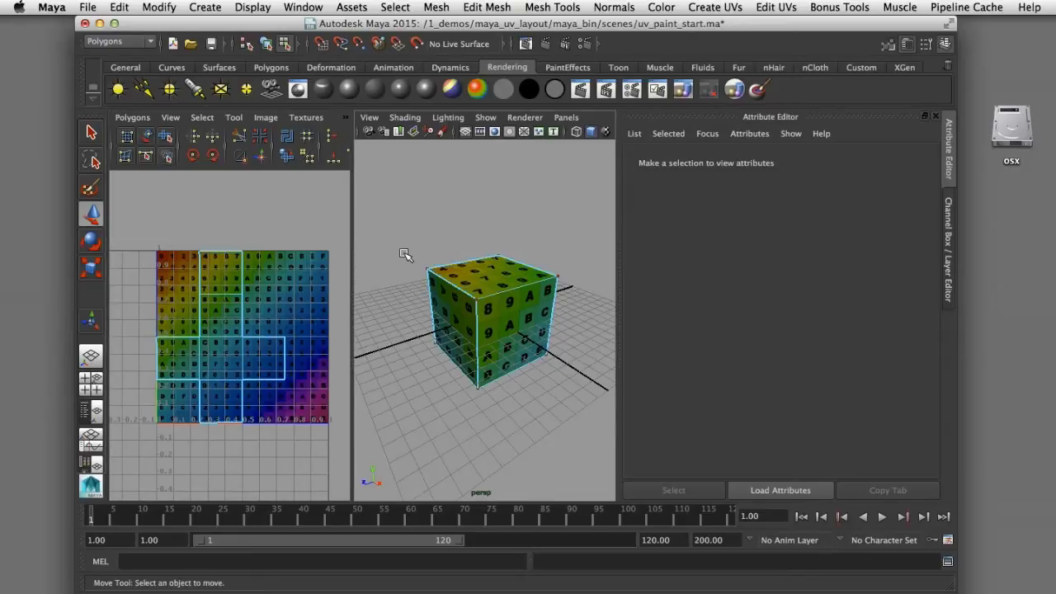
right_click_drag(463, 288, 488, 273)
left_click_drag(419, 247, 446, 310)
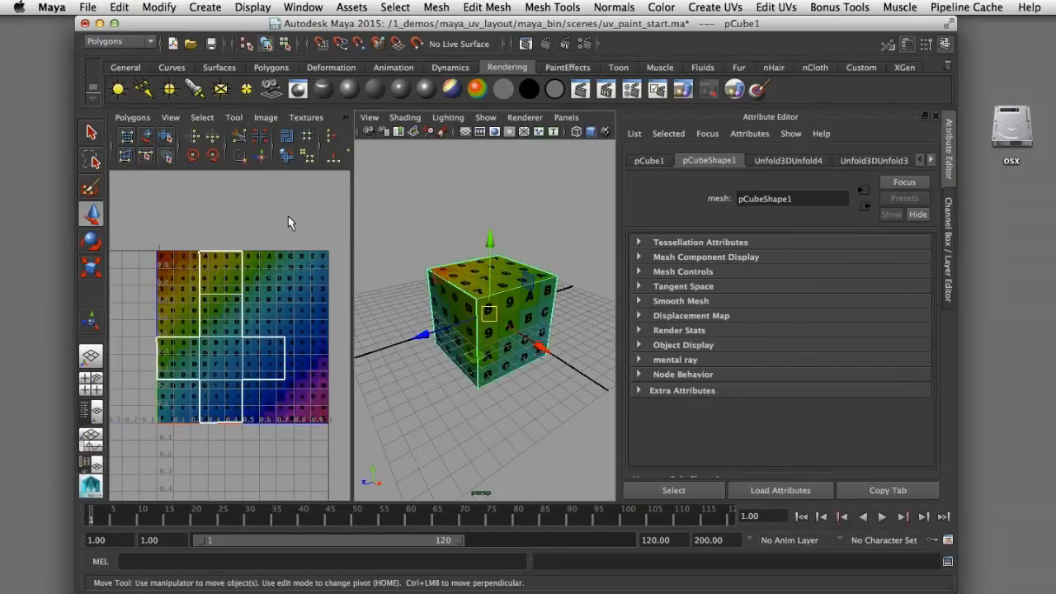
Export a UV Snapshot reset to defaults at size 1024, PNG format, named cube_UV.
left_click(129, 119)
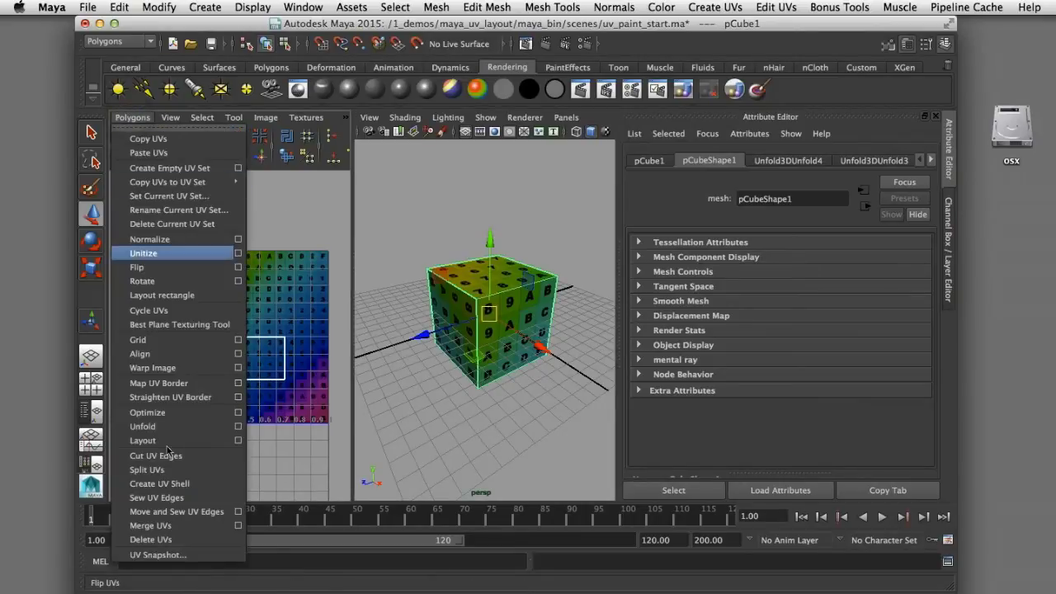
left_click(180, 555)
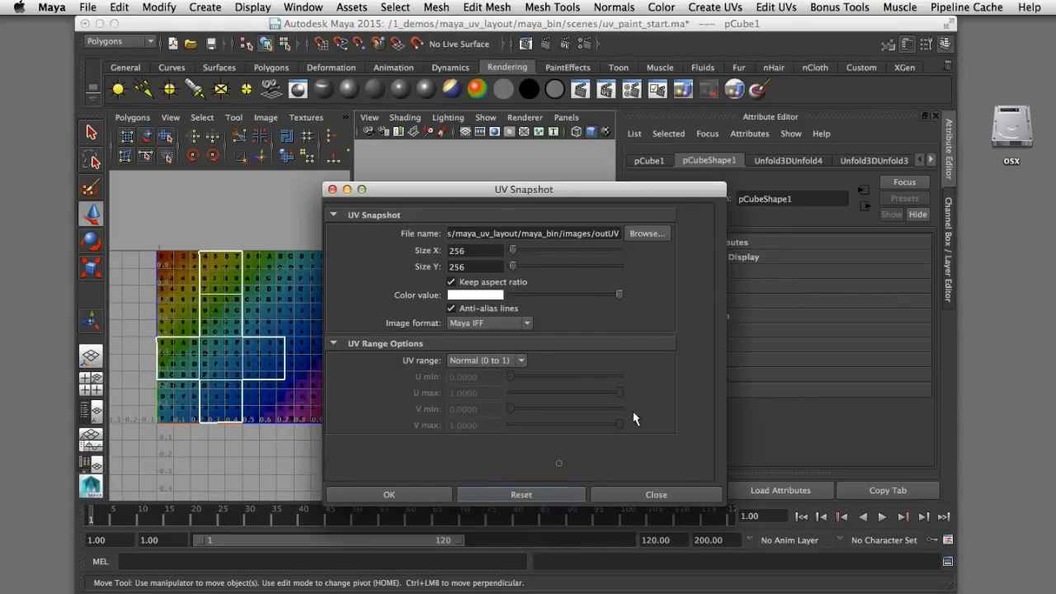
left_click(521, 495)
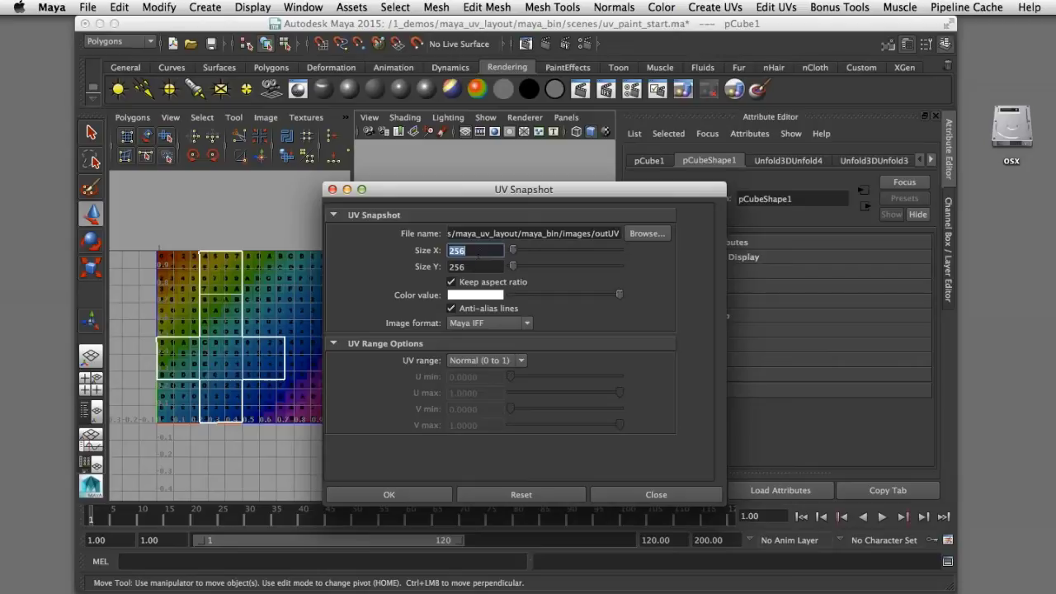
type("1024")
key("Return")
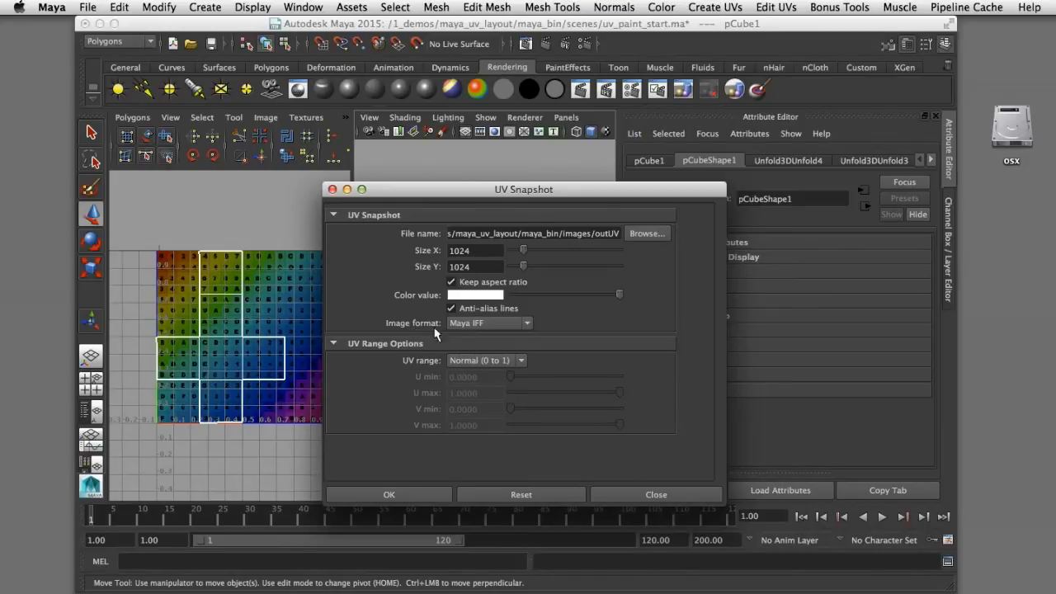
left_click(526, 323)
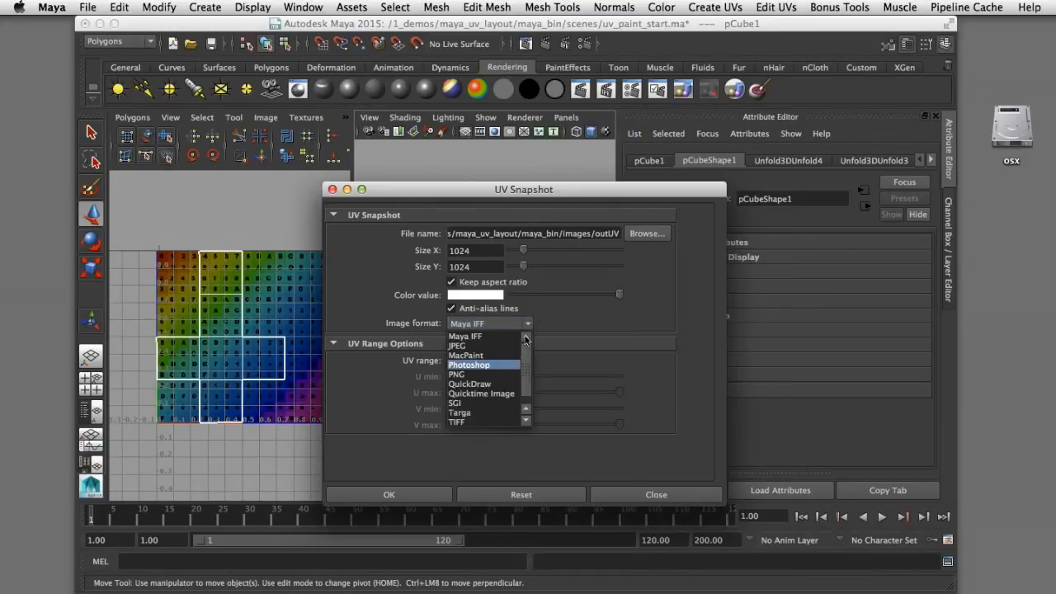
left_click(494, 374)
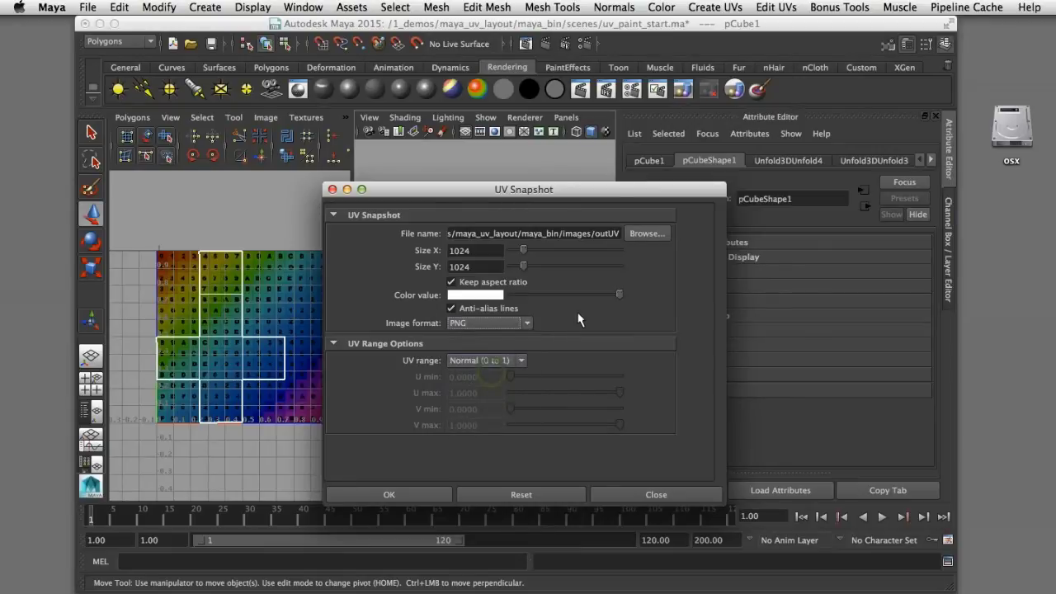
left_click_drag(577, 189, 567, 167)
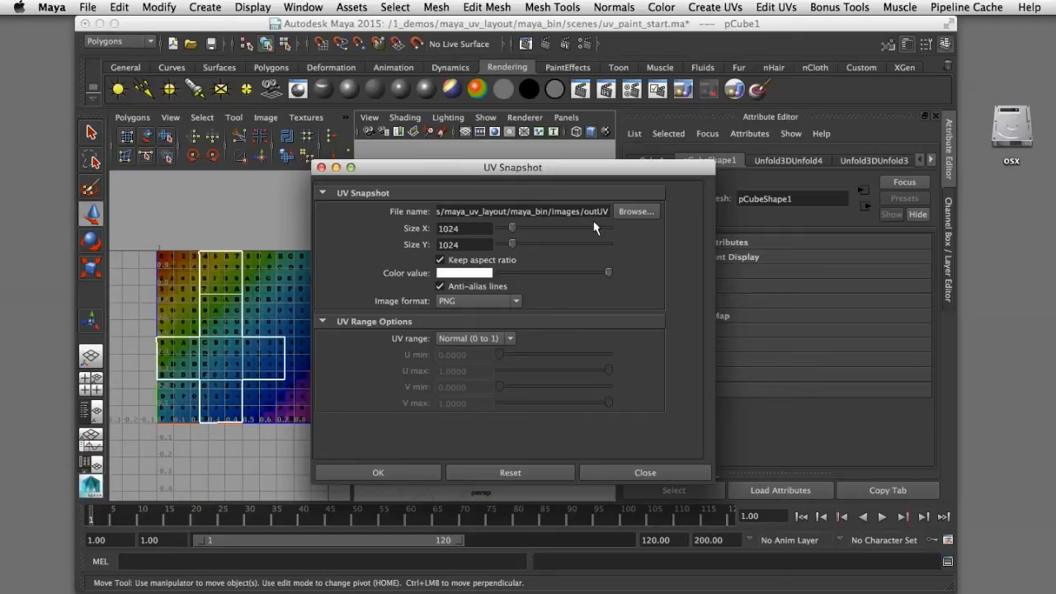
left_click(600, 212)
key("BackSpace")
key("BackSpace")
key("BackSpace")
type("cube_")
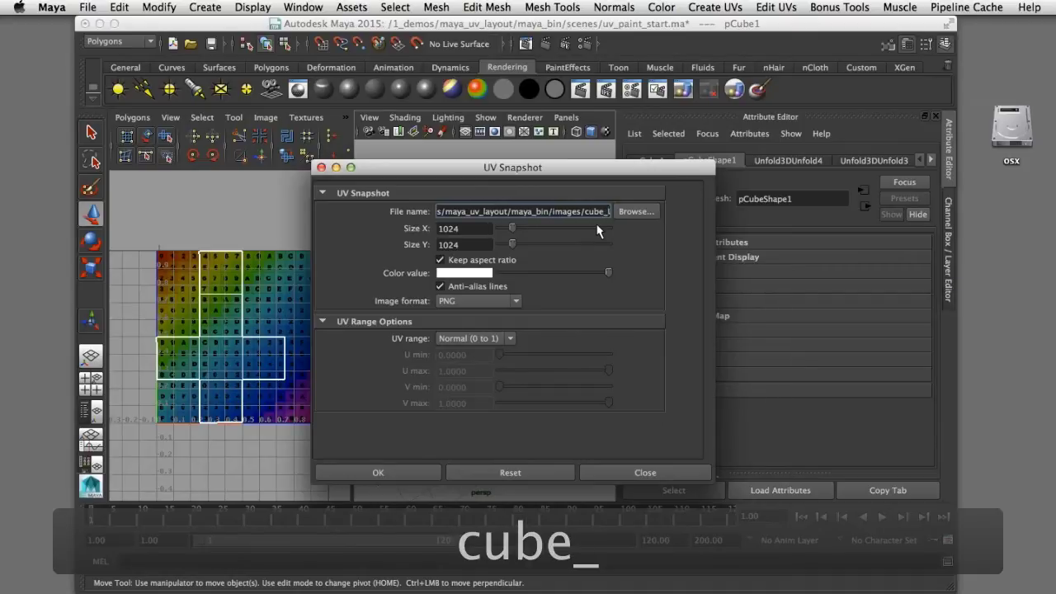
left_click(403, 473)
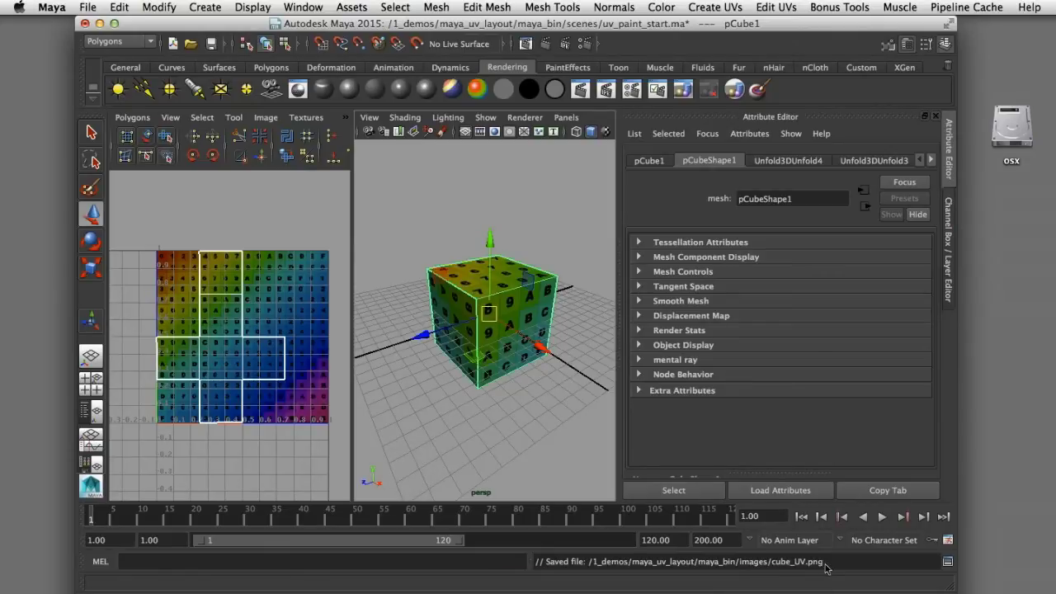
Copy cube_UV.png from the images folder into the photoshop folder in Finder.
key("super+Tab")
key("super+Tab")
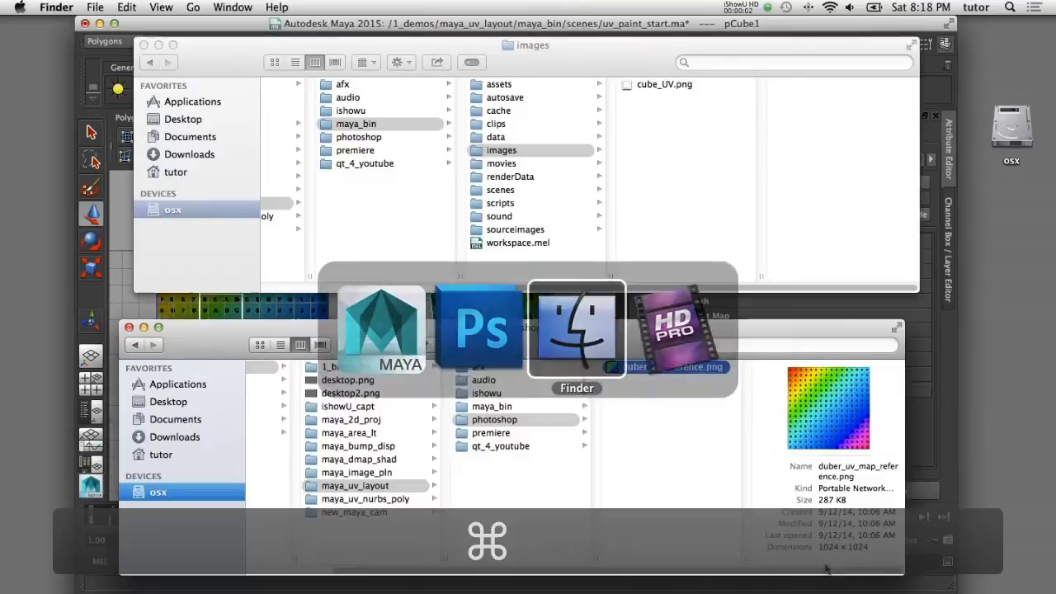
left_click(492, 152)
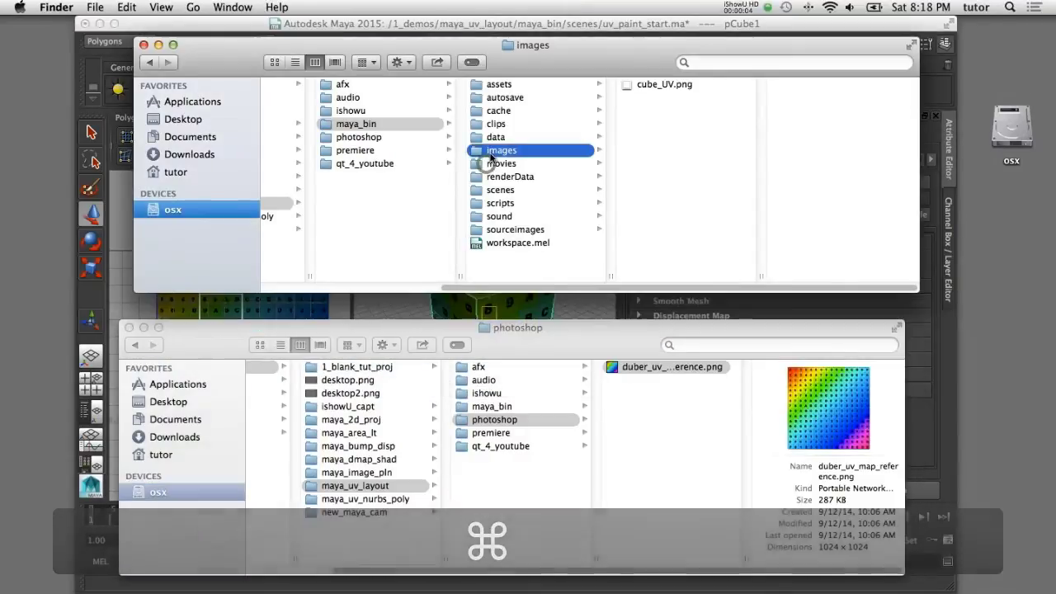
left_click(639, 106)
left_click(627, 86)
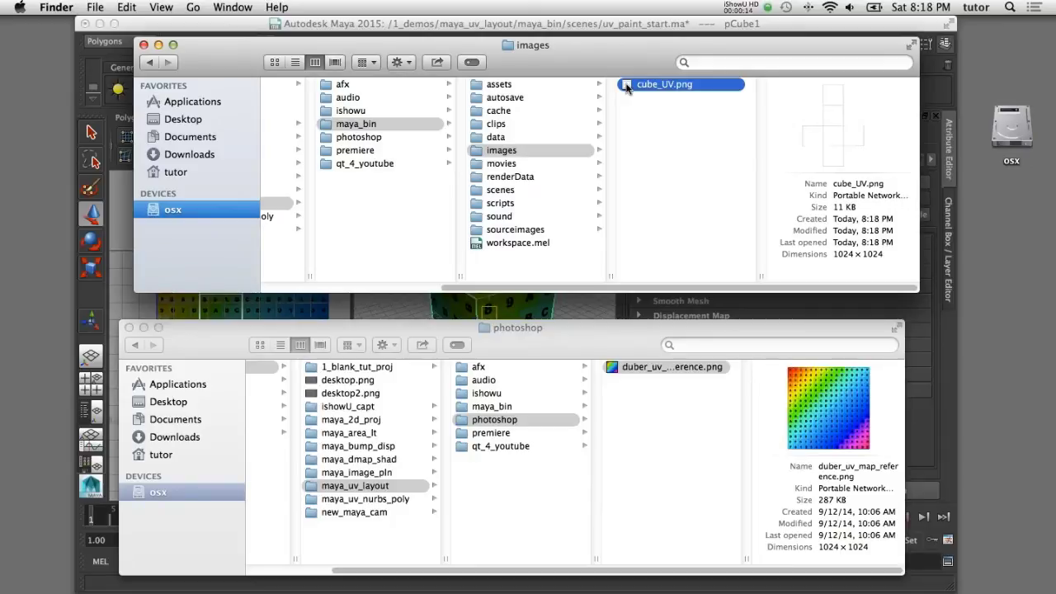
left_click_drag(627, 86, 664, 499)
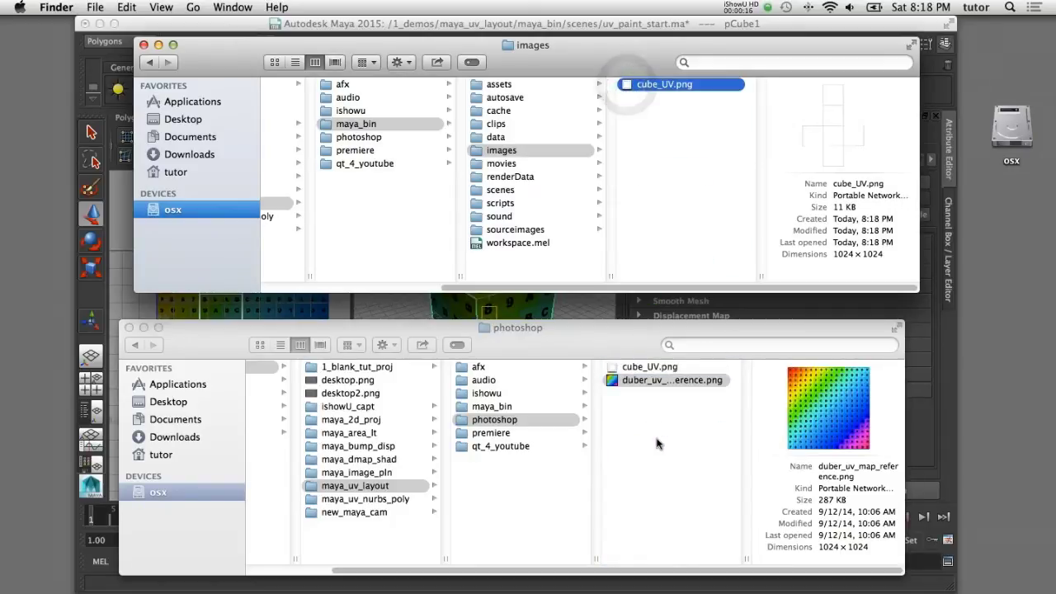
Open the copied cube_UV.png in Photoshop from the Dock.
left_click(657, 439)
left_click(615, 369)
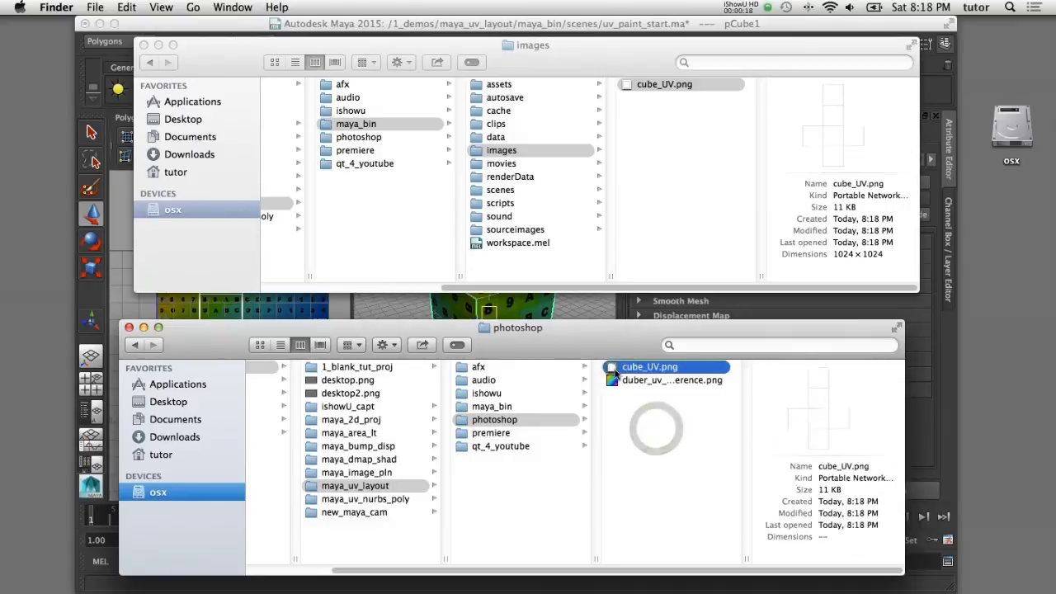
left_click_drag(614, 373, 25, 335)
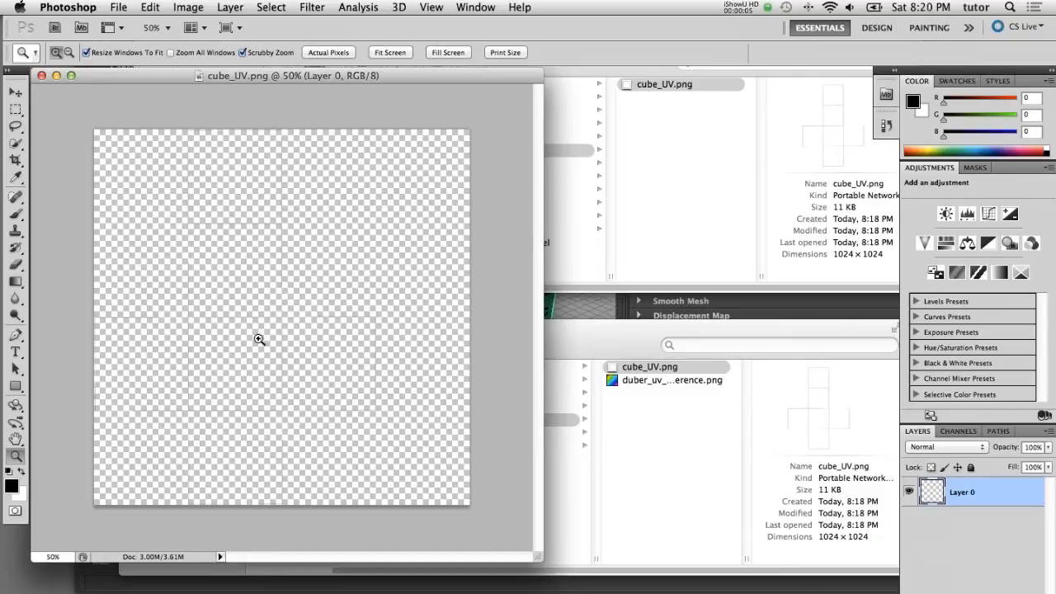
Open duber_uv_map_reference.png in Photoshop.
left_click(121, 7)
left_click(124, 40)
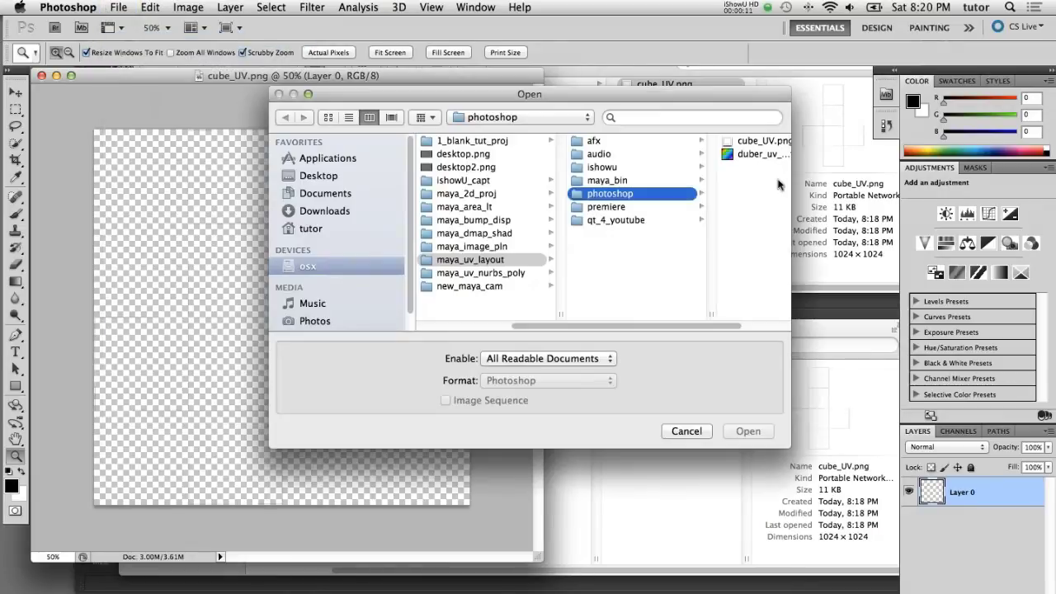
double_click(751, 163)
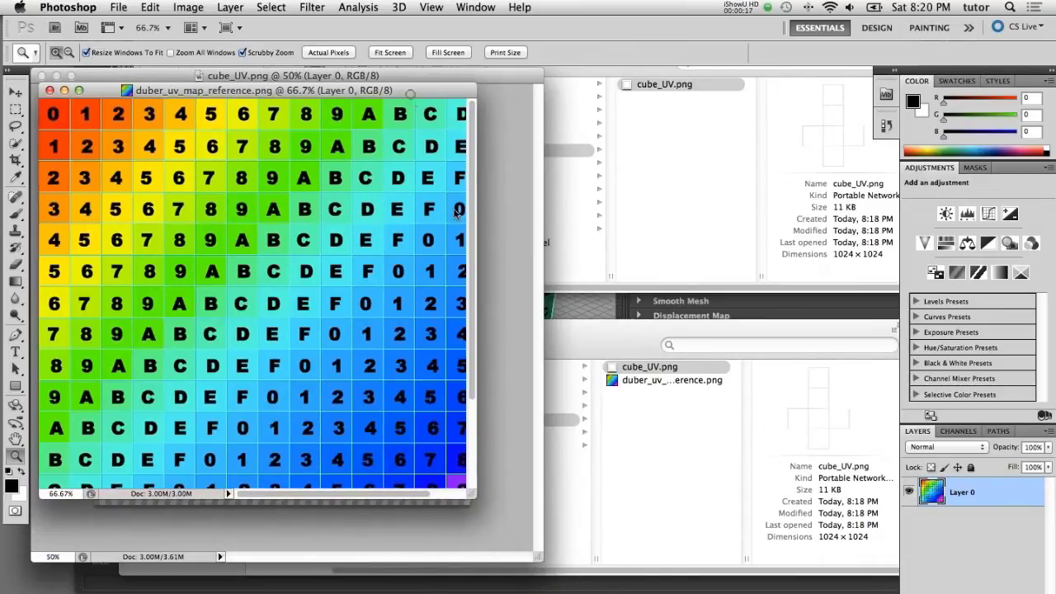
Copy the reference grid into cube_UV.png as Layer 1 below Layer 0, then close the reference.
left_click_drag(410, 95, 859, 190)
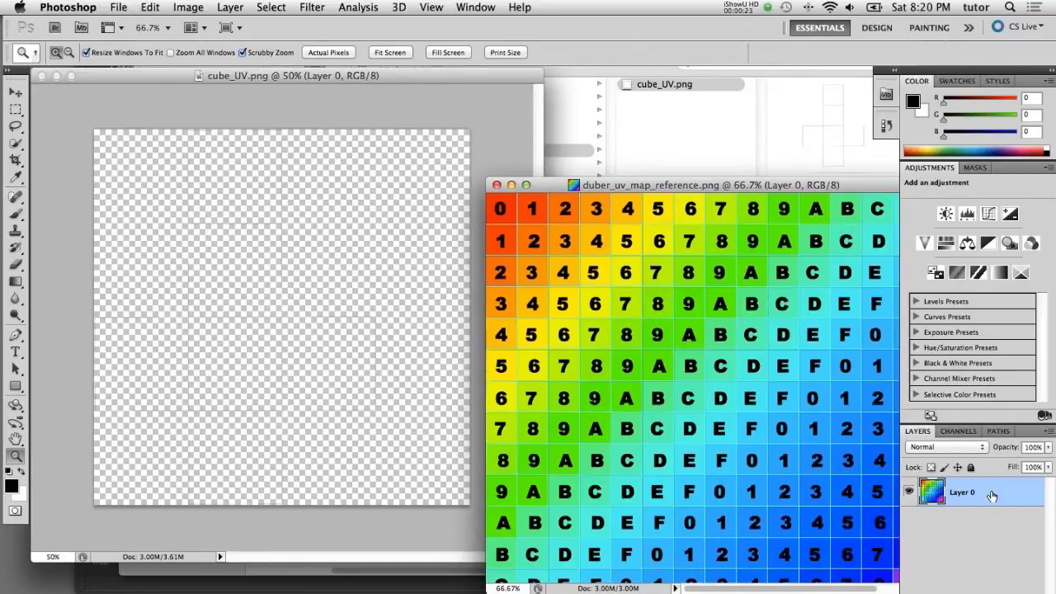
left_click_drag(992, 495, 355, 305)
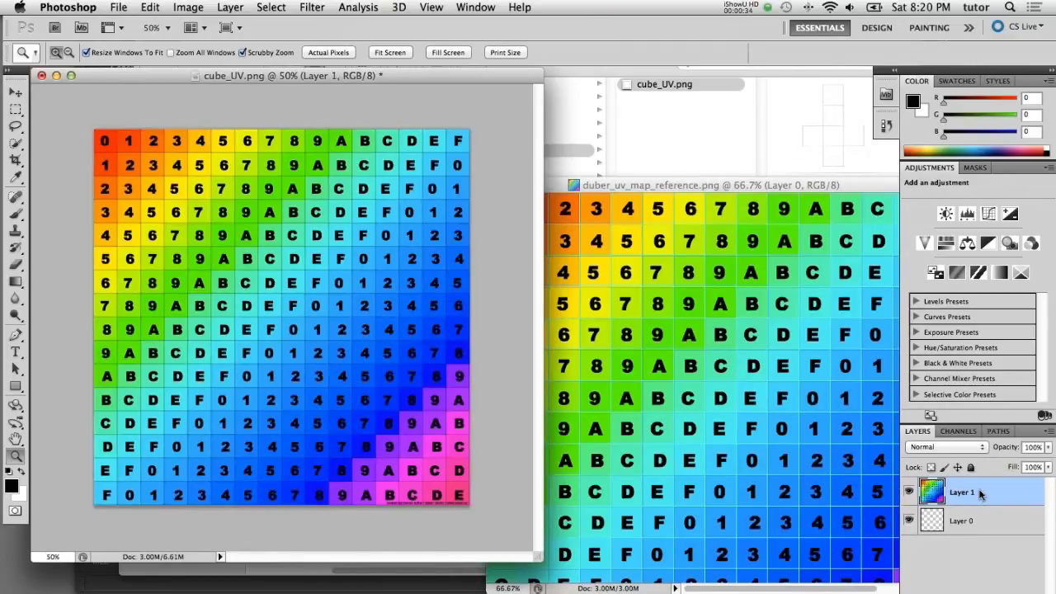
left_click_drag(980, 495, 987, 549)
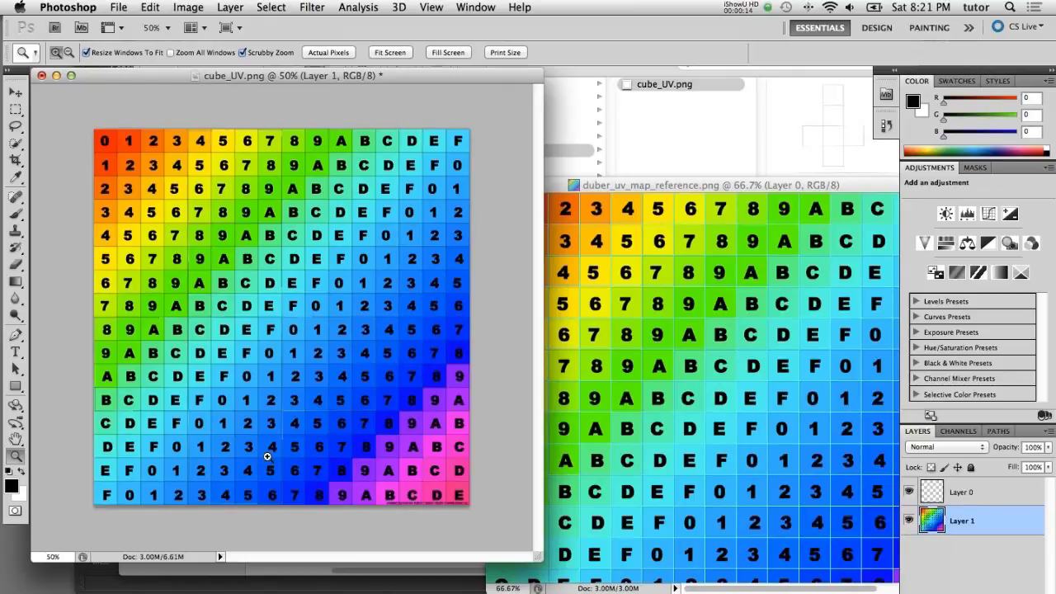
left_click_drag(620, 190, 639, 211)
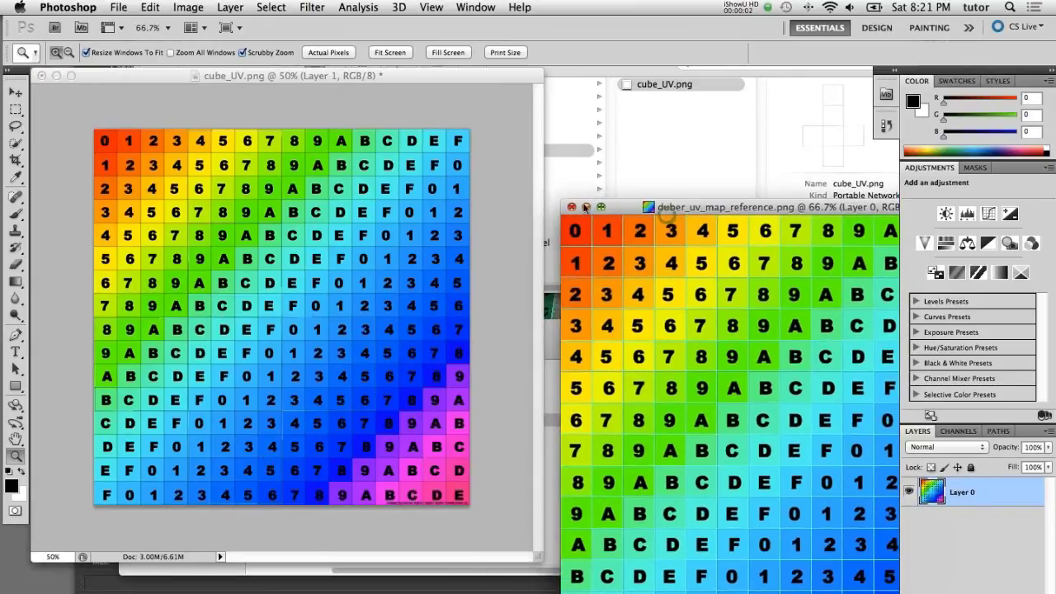
key("super+w")
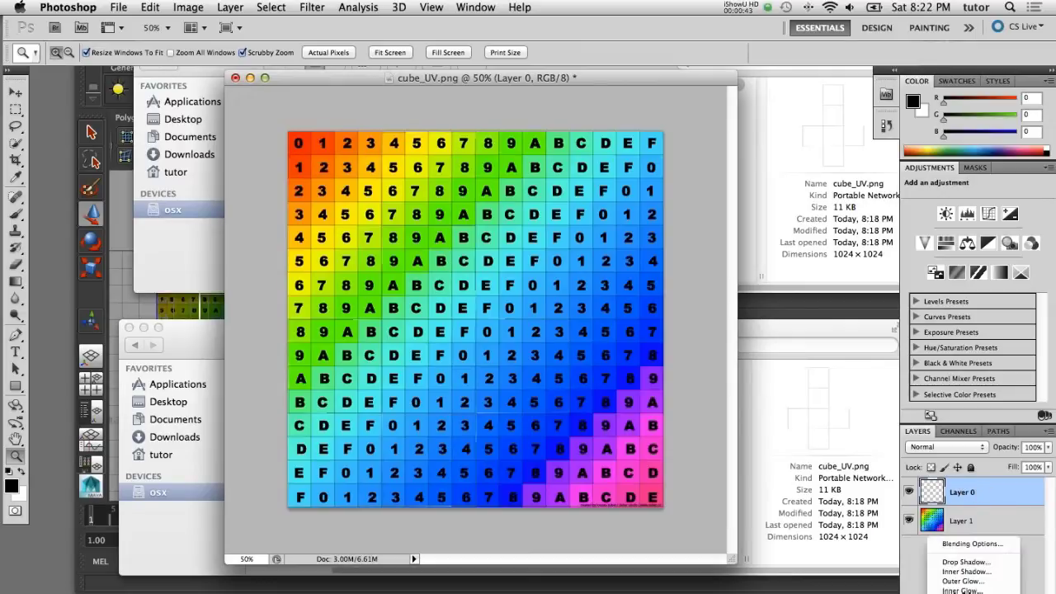
Add a red (ff0000) Color Overlay effect to Layer 0.
left_click(966, 593)
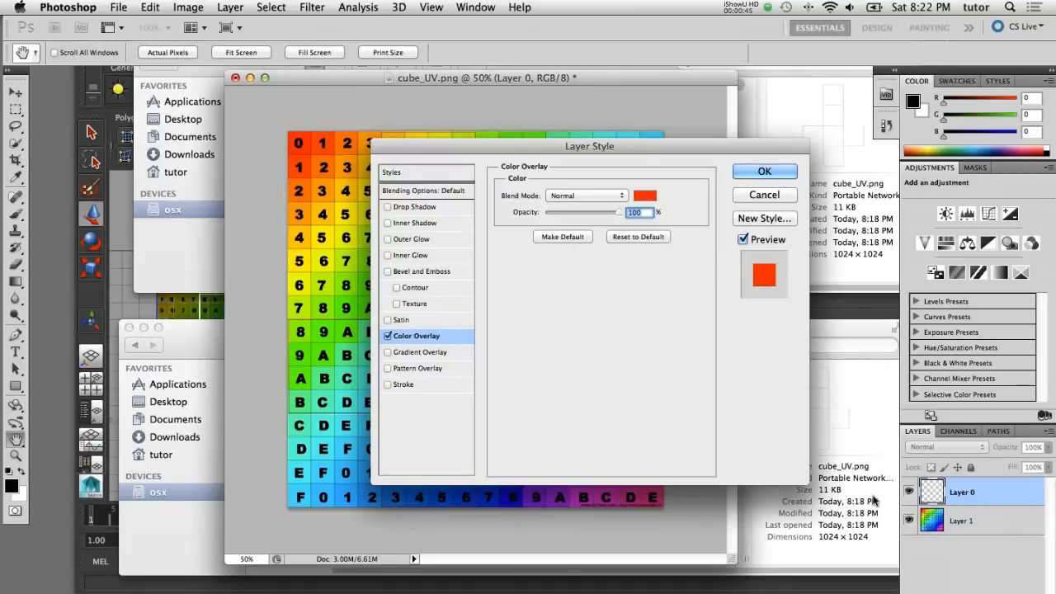
left_click(644, 196)
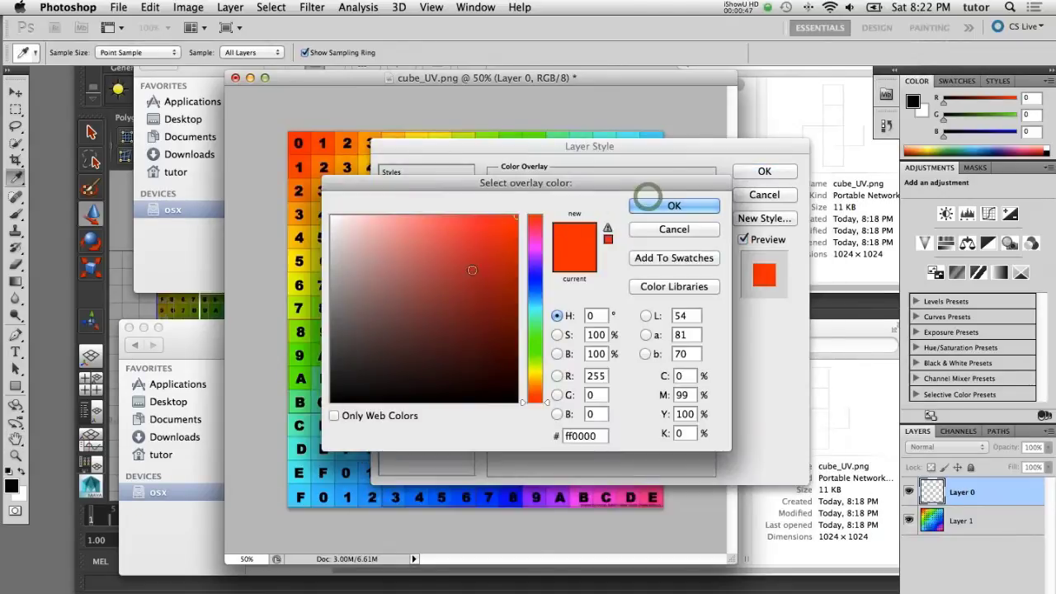
left_click(655, 205)
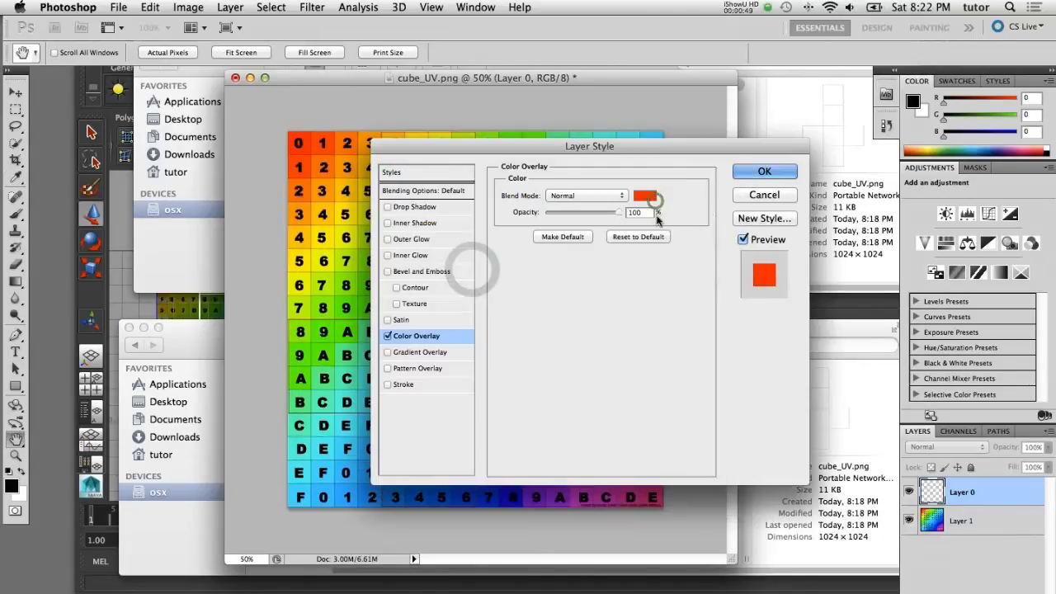
left_click(760, 174)
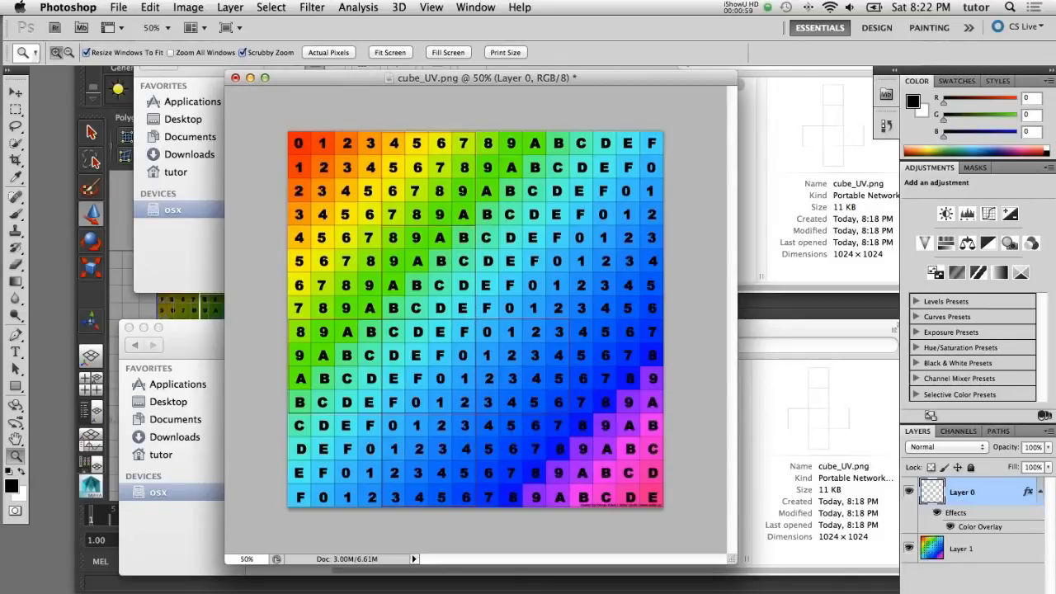
Give Layer 0 a 1 px red-orange Stroke and create a new empty Layer 2.
right_click(924, 532)
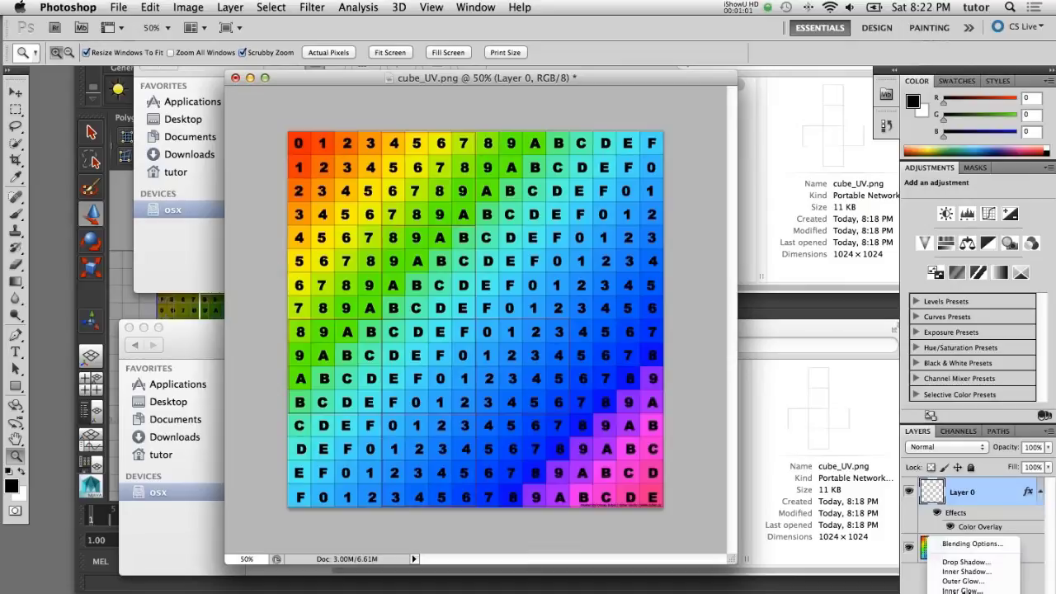
left_click(965, 587)
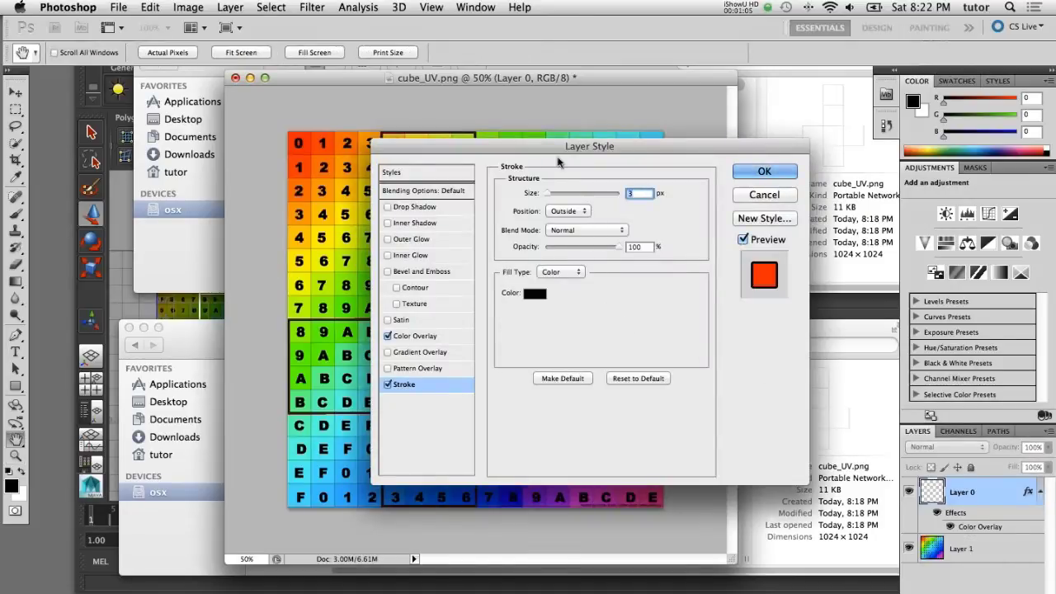
left_click_drag(561, 148, 645, 206)
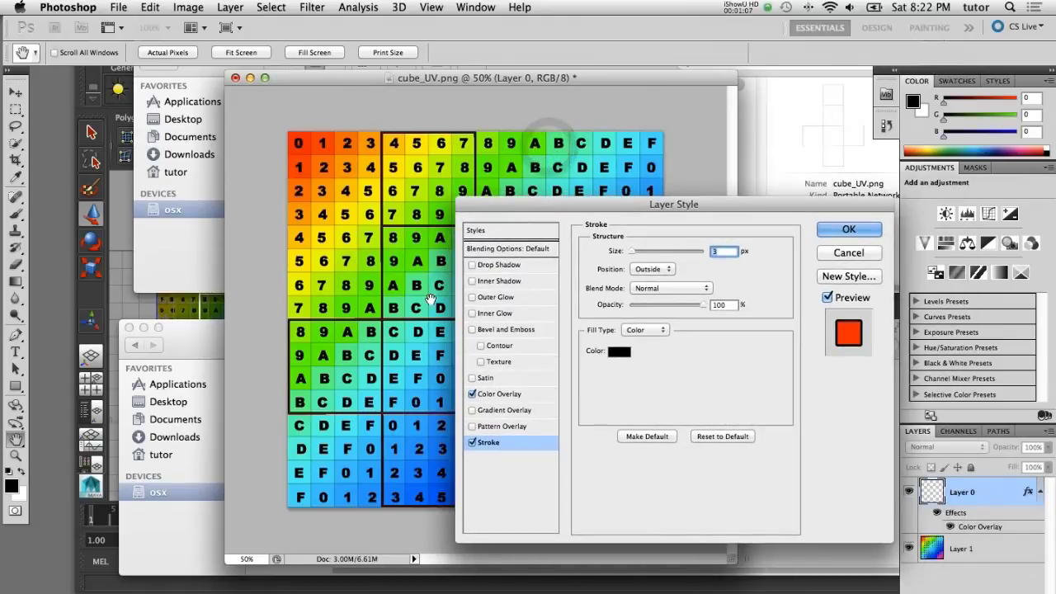
left_click(619, 351)
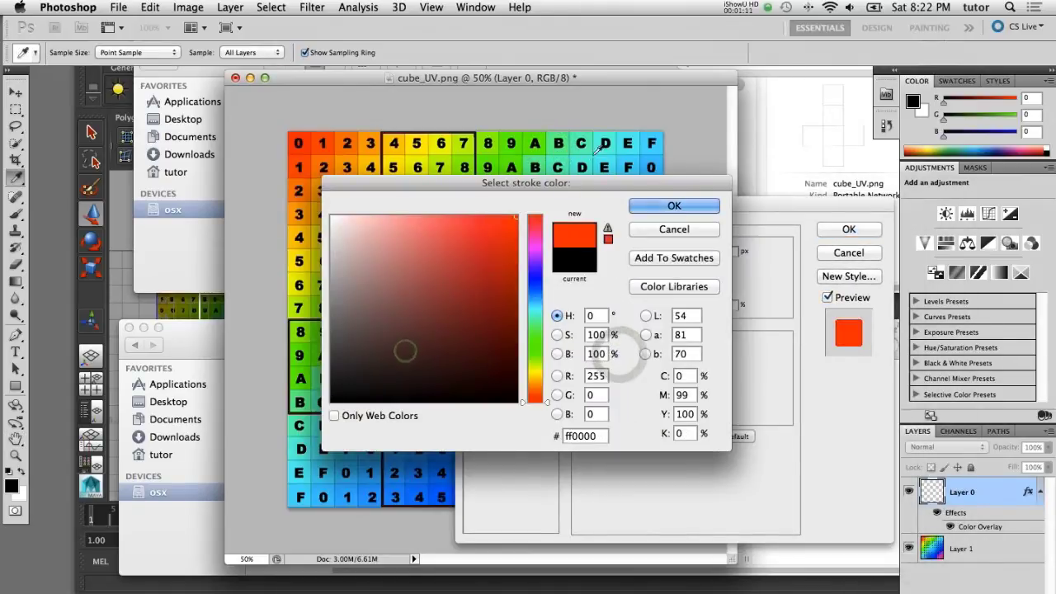
left_click(674, 205)
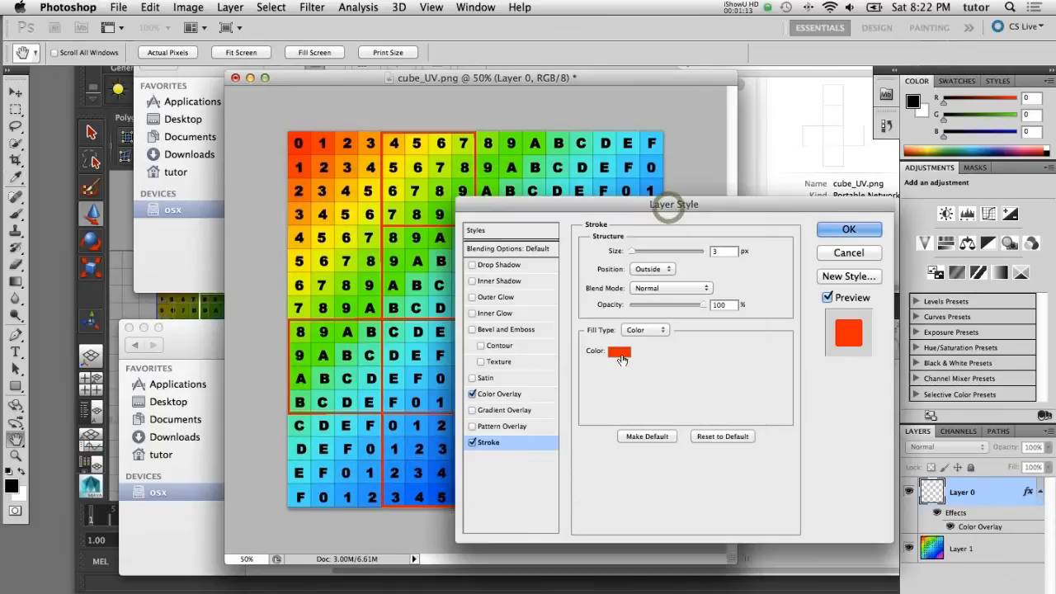
double_click(726, 251)
type("1")
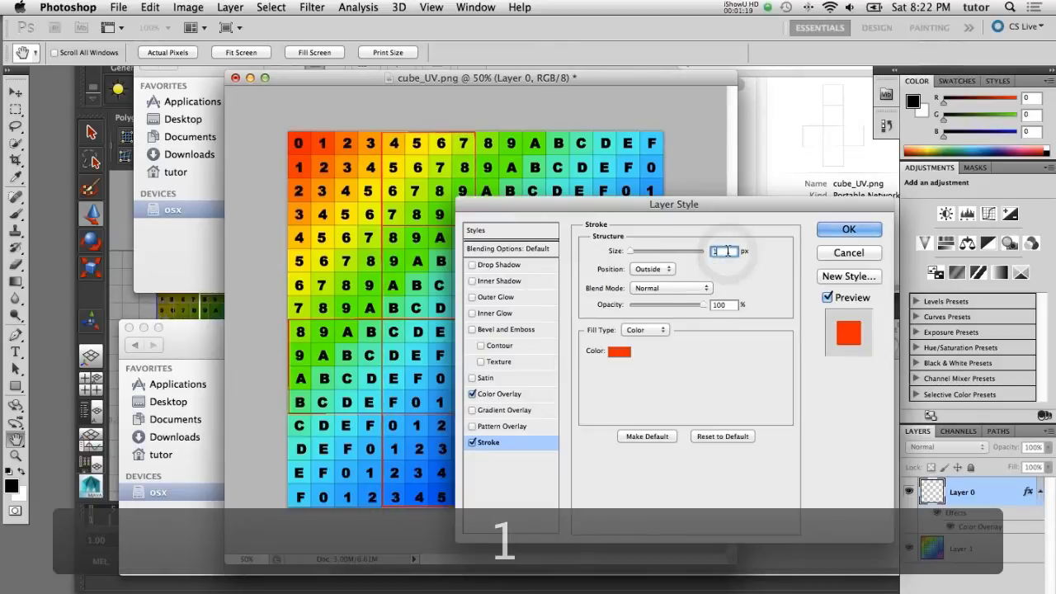
key("Tab")
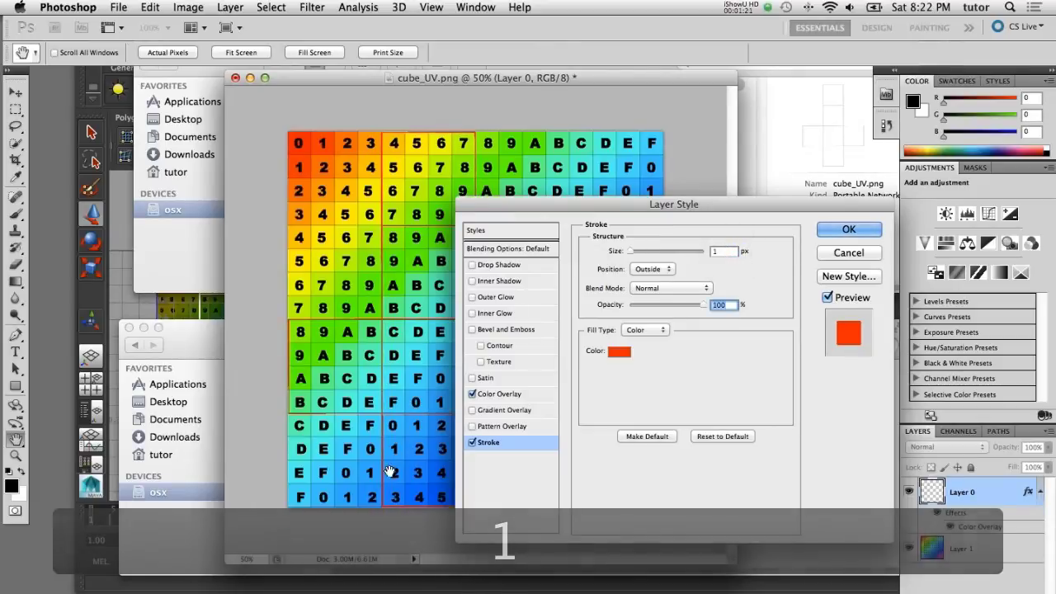
left_click(850, 231)
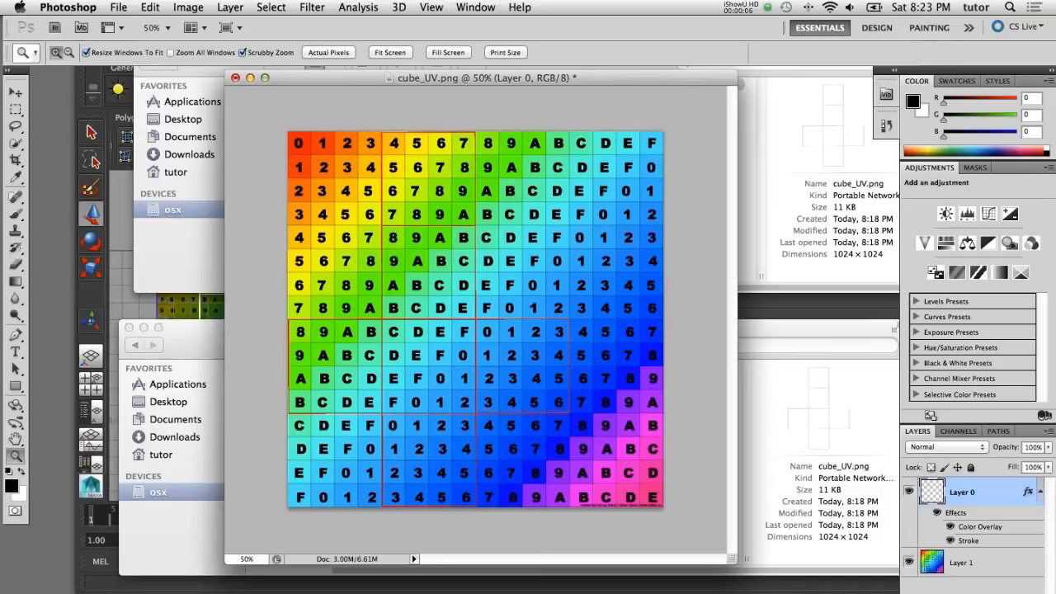
key("super+alt+shift+n")
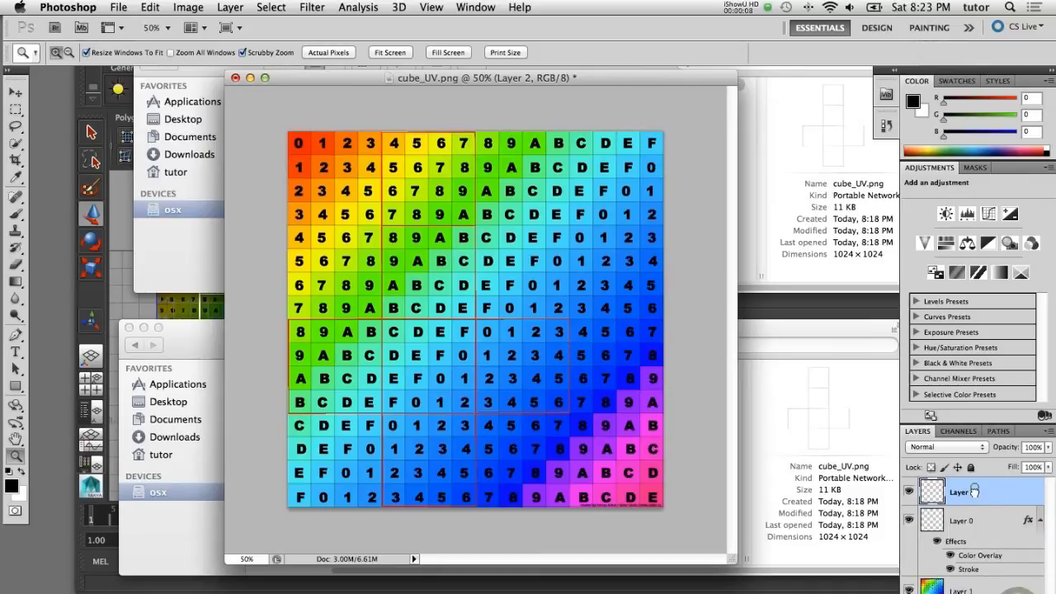
Move Layer 2 beneath Layer 0 and fill it with White.
left_click_drag(976, 492, 957, 551)
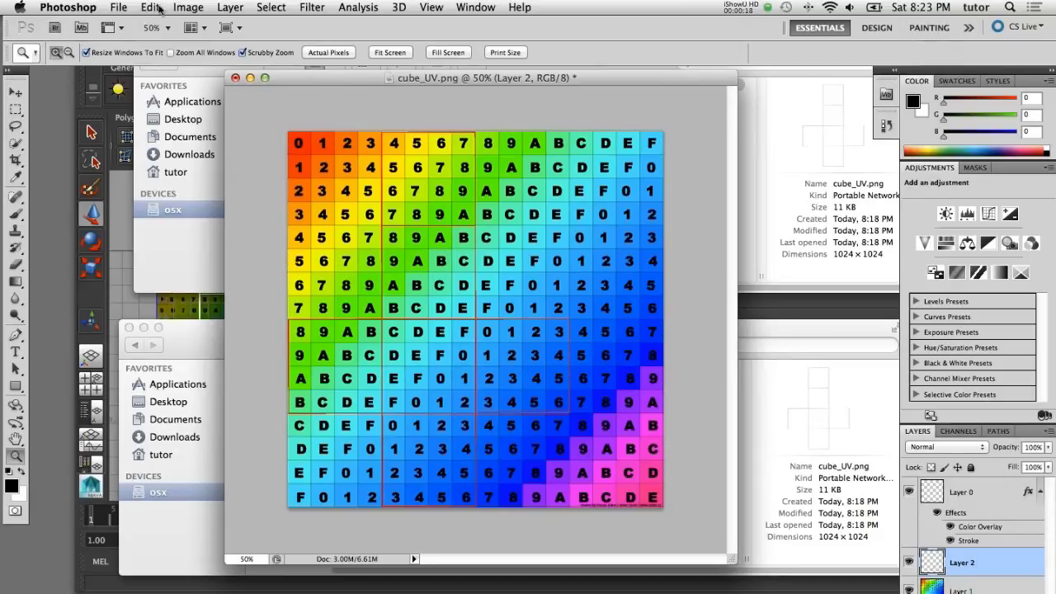
left_click(155, 7)
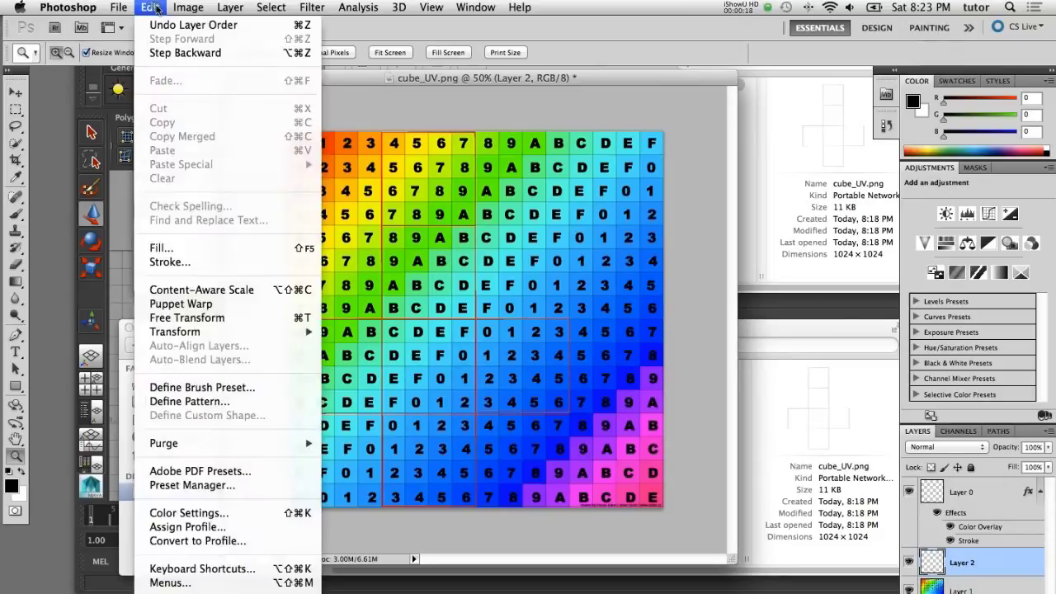
left_click(179, 251)
left_click(626, 256)
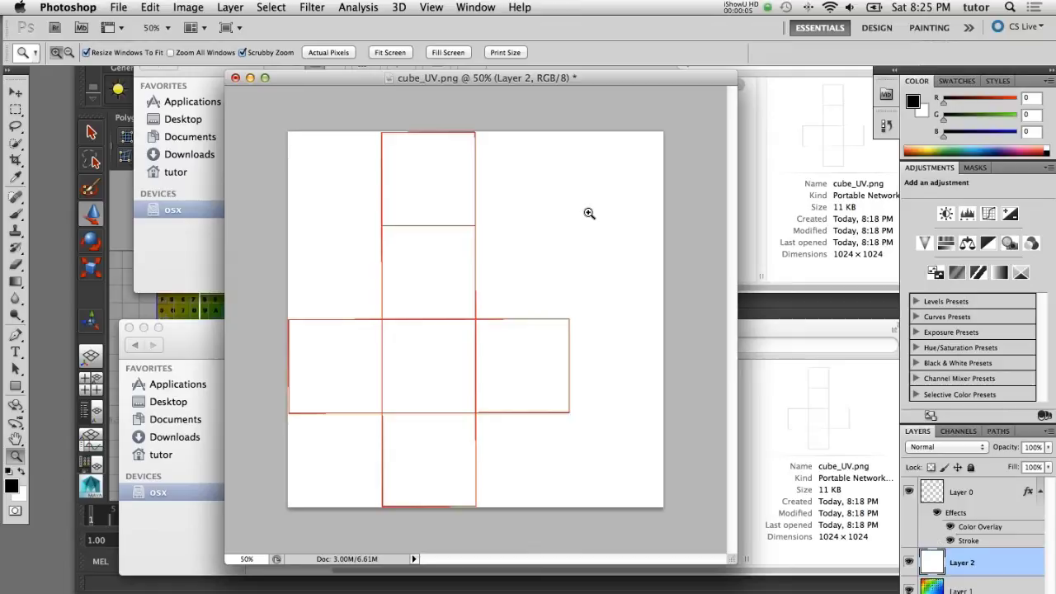
With the Brush, paint the one, two and six pips in the column's upper squares.
left_click(19, 215)
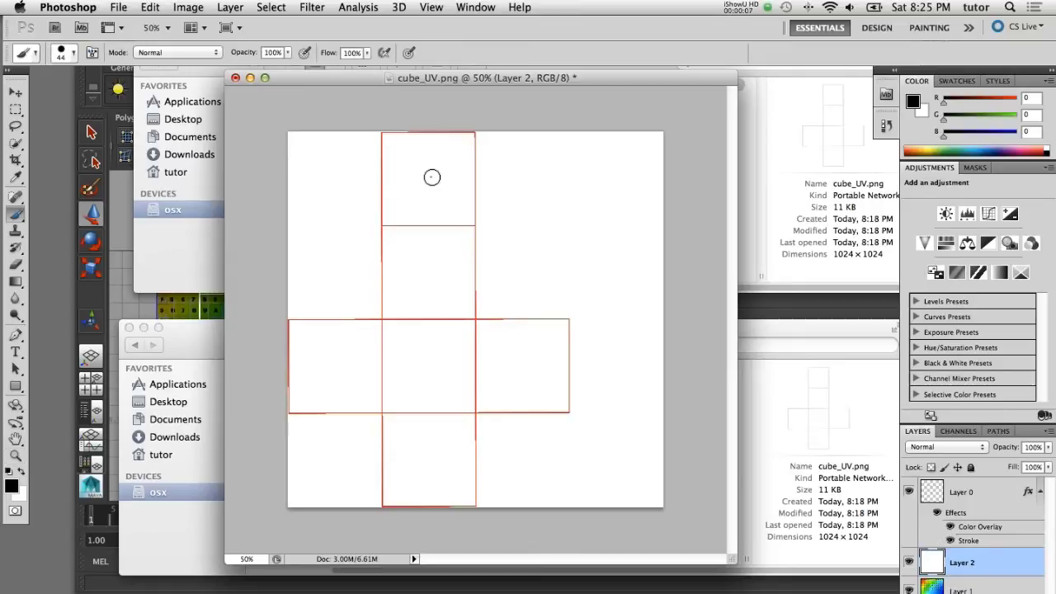
left_click(431, 178)
left_click(429, 179)
left_click(401, 297)
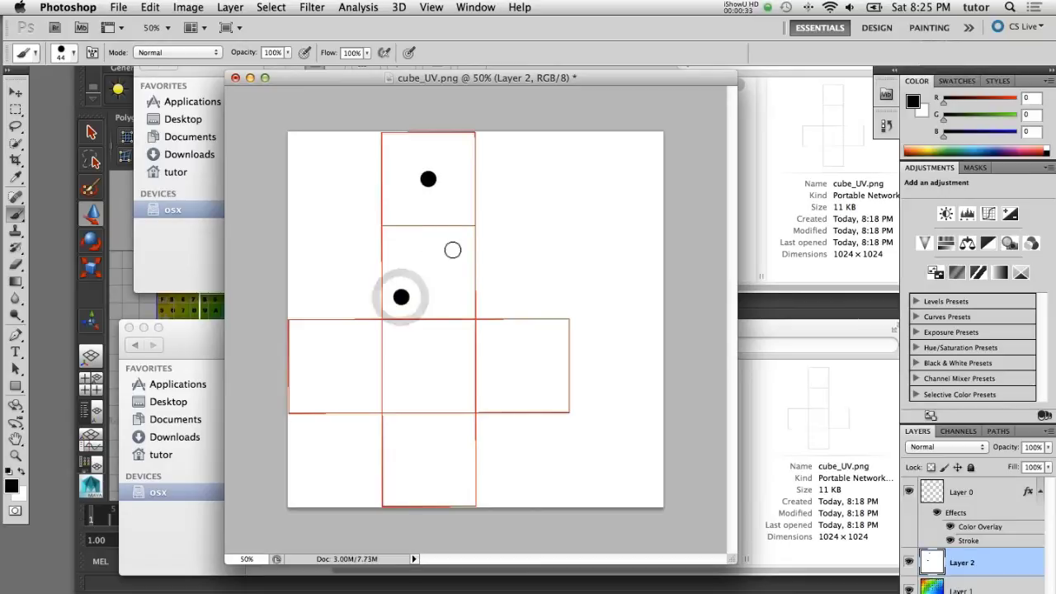
left_click(452, 250)
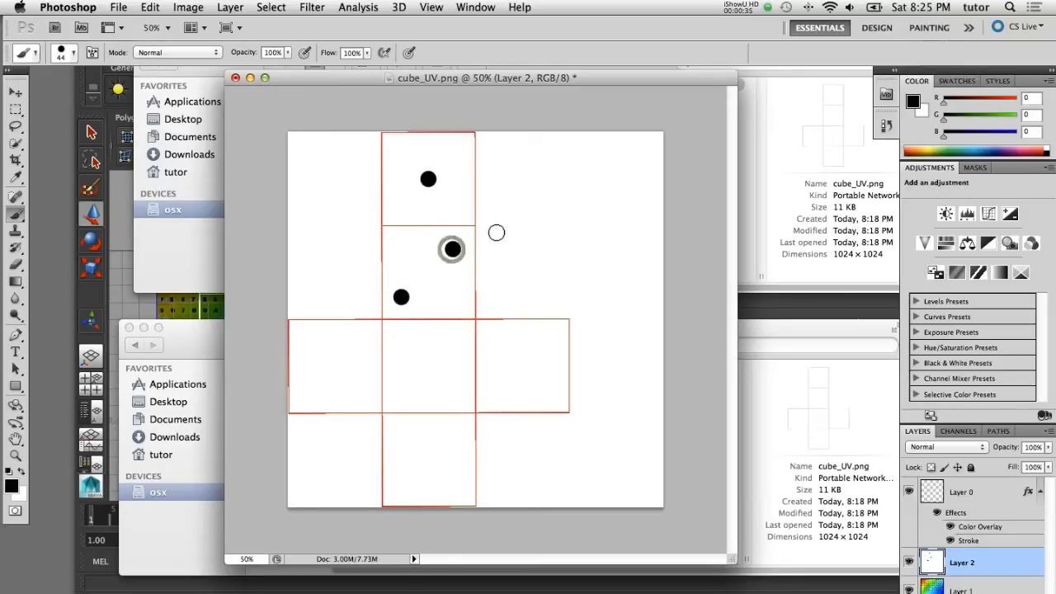
left_click(397, 335)
left_click(397, 368)
left_click(397, 399)
left_click(455, 398)
left_click(456, 368)
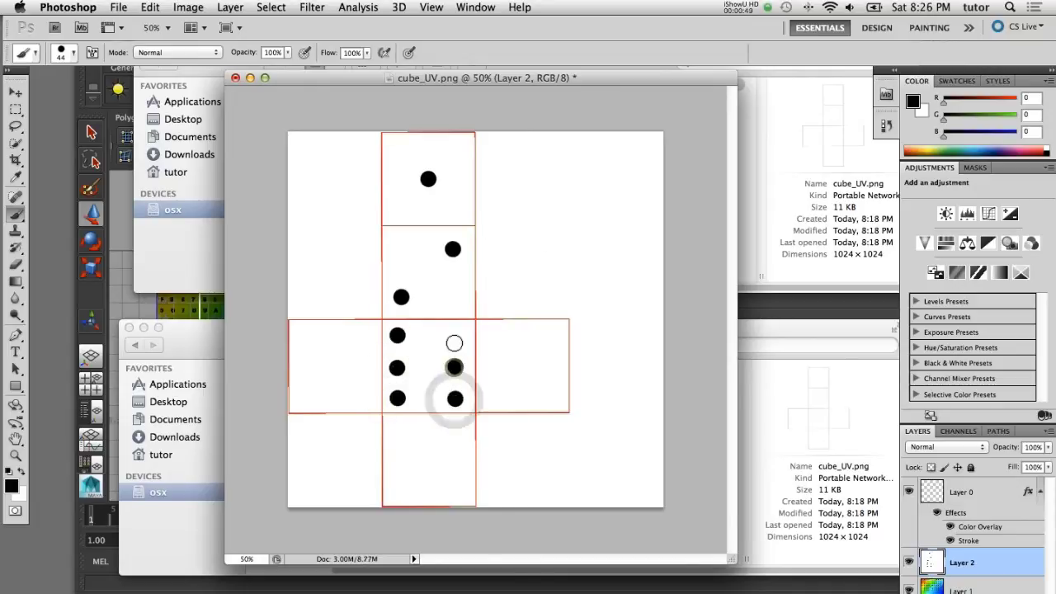
left_click(455, 335)
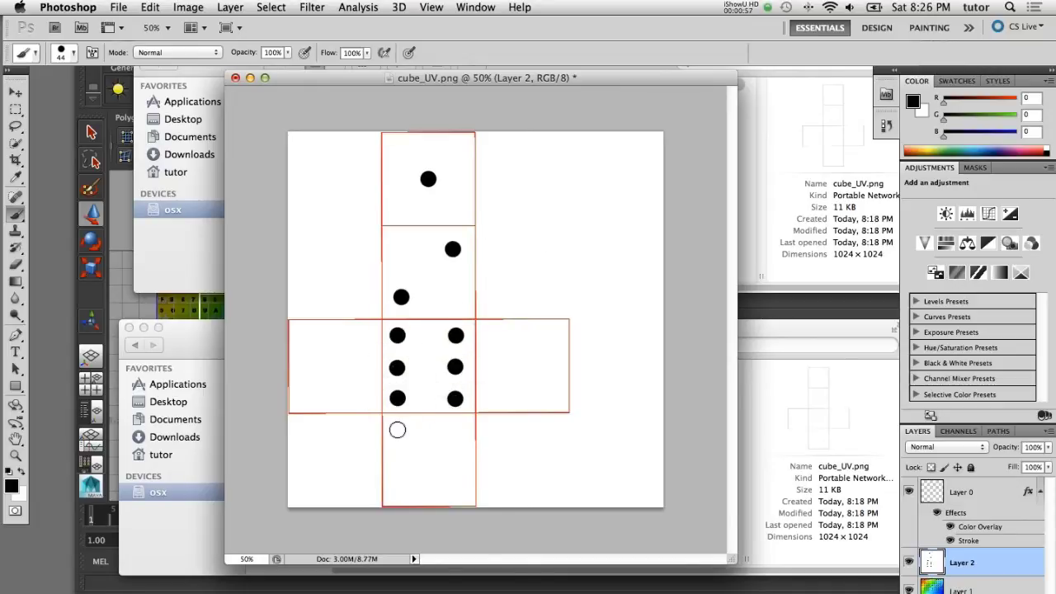
Paint the five pips on the lower square, three on the left, four on the right.
left_click(397, 428)
left_click(458, 428)
left_click(460, 492)
left_click(398, 491)
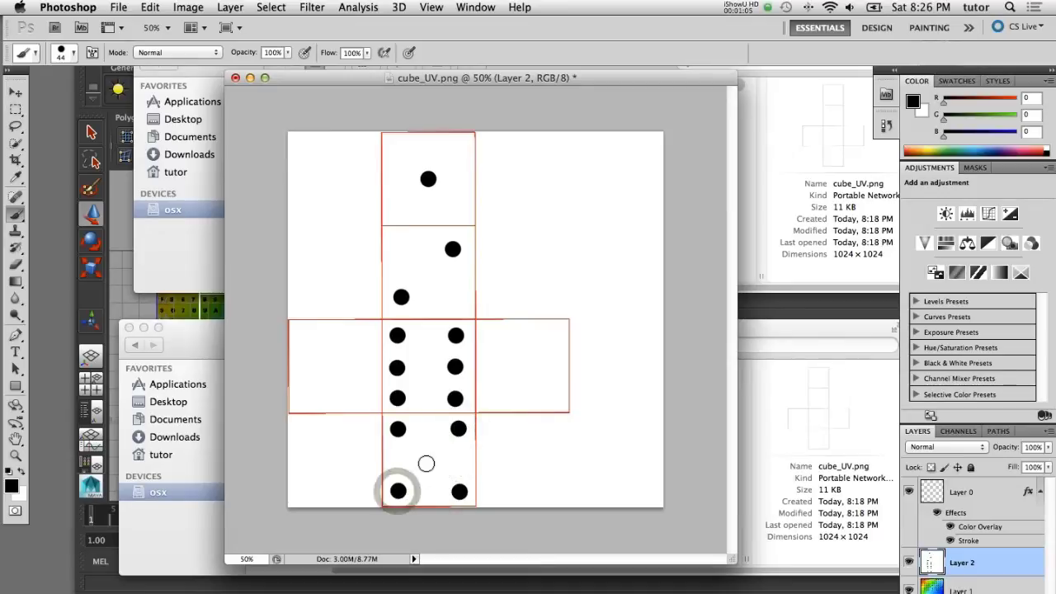
left_click(427, 462)
left_click(304, 398)
left_click(334, 367)
left_click(366, 335)
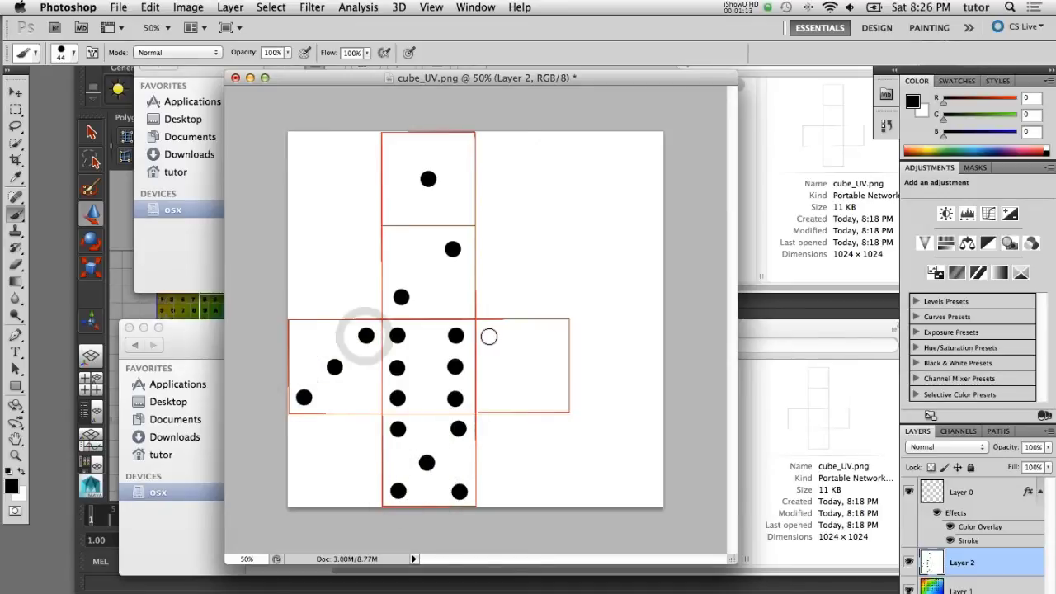
left_click(491, 335)
left_click(552, 335)
left_click(552, 398)
left_click(490, 399)
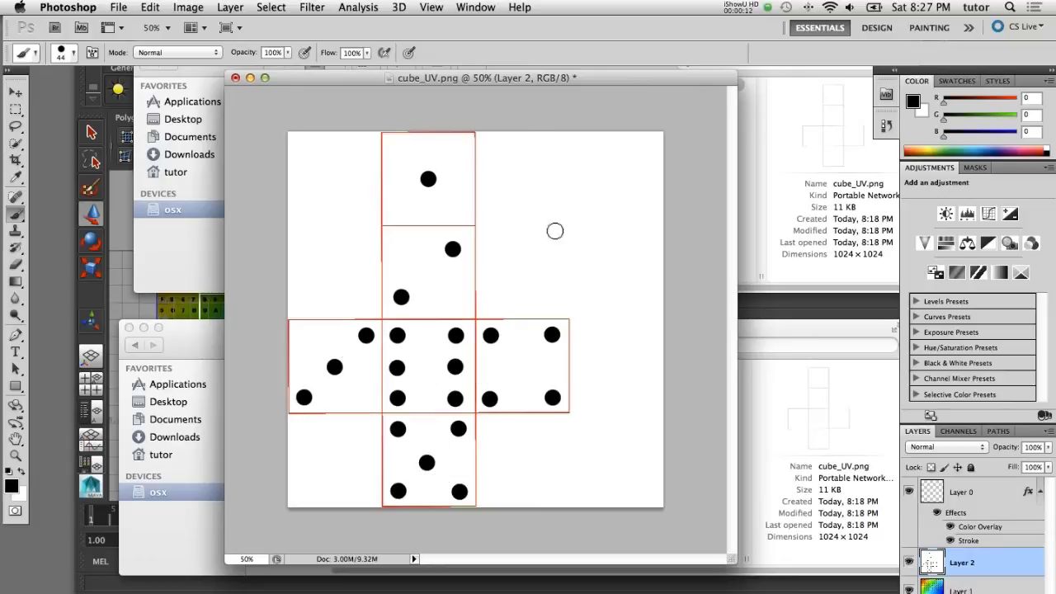
Doodle a black X at top left and a smiley face with nose at top right.
mouse_move(314, 188)
left_mouse_down()
mouse_move(335, 221)
mouse_move(339, 193)
mouse_move(315, 221)
left_mouse_up()
left_click_drag(330, 169, 350, 194)
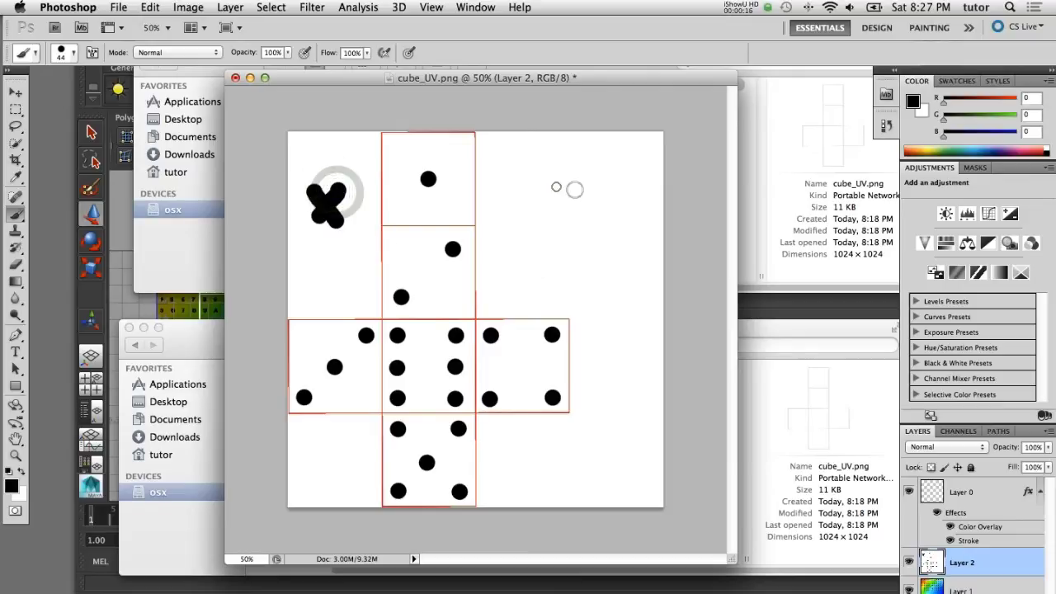
left_click(556, 186)
left_click(590, 186)
left_click(572, 215)
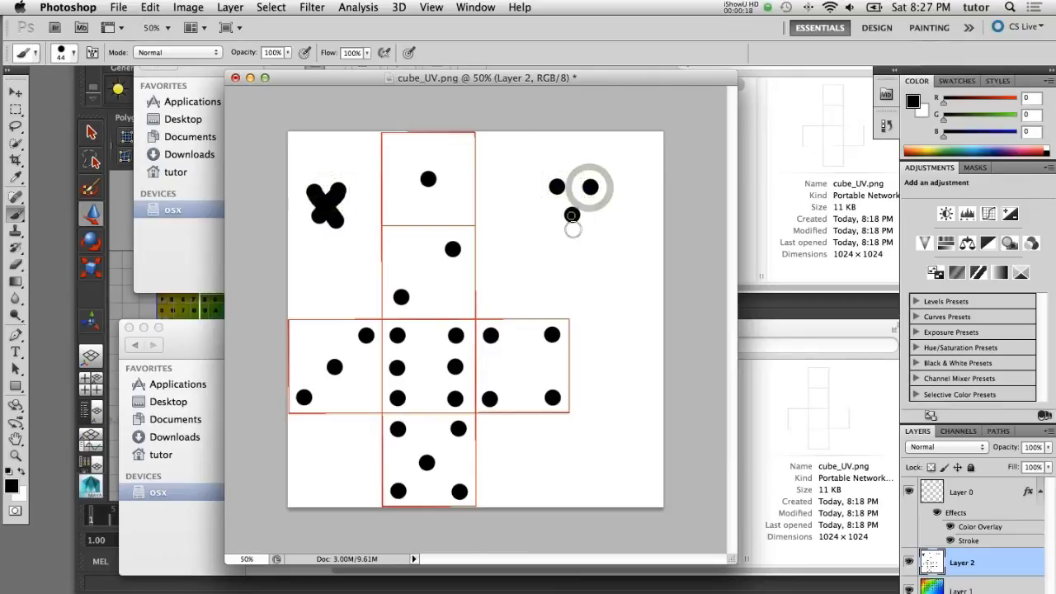
left_click_drag(550, 233, 602, 231)
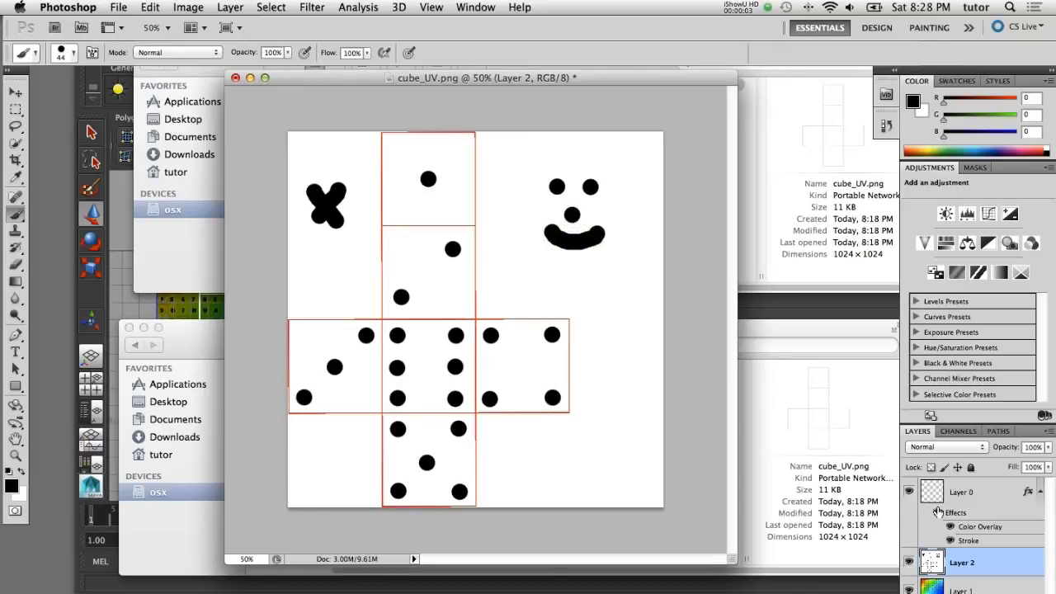
Start a Save As of the texture, proposing cube_UV.psd in Photoshop format.
left_click(349, 84)
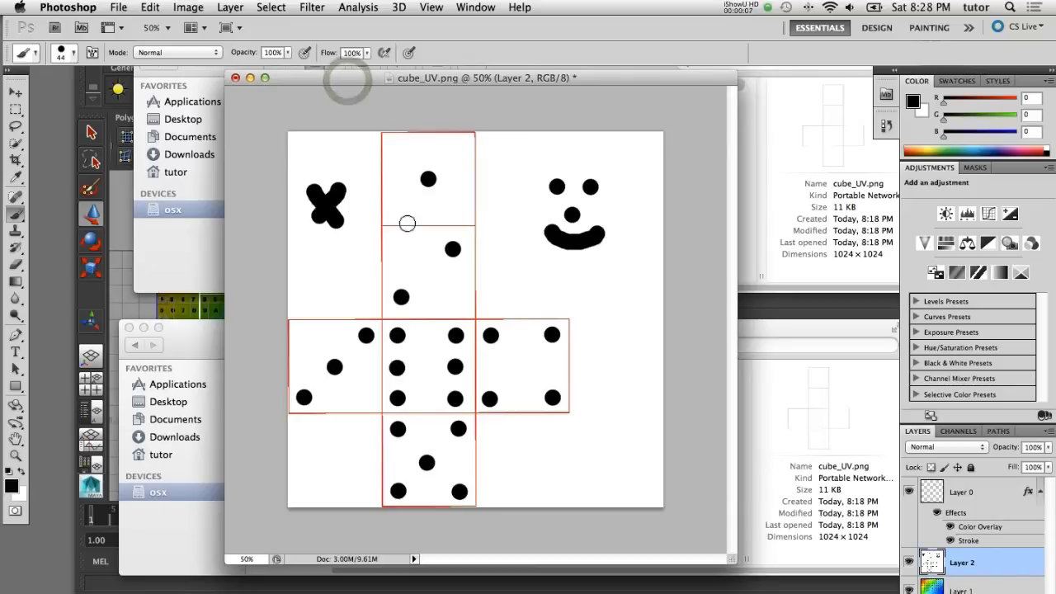
left_click(337, 85)
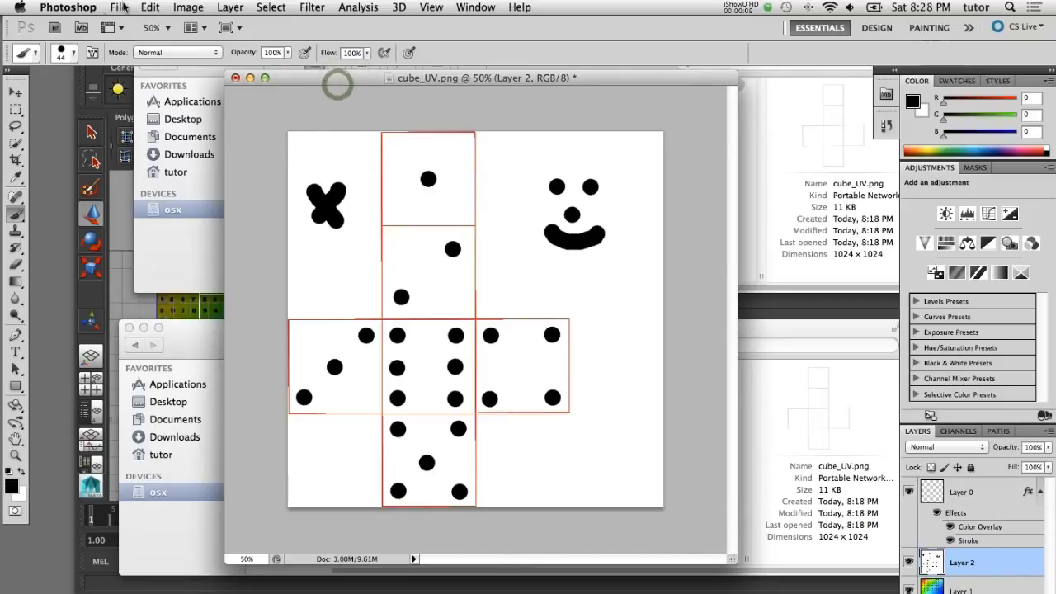
left_click(120, 8)
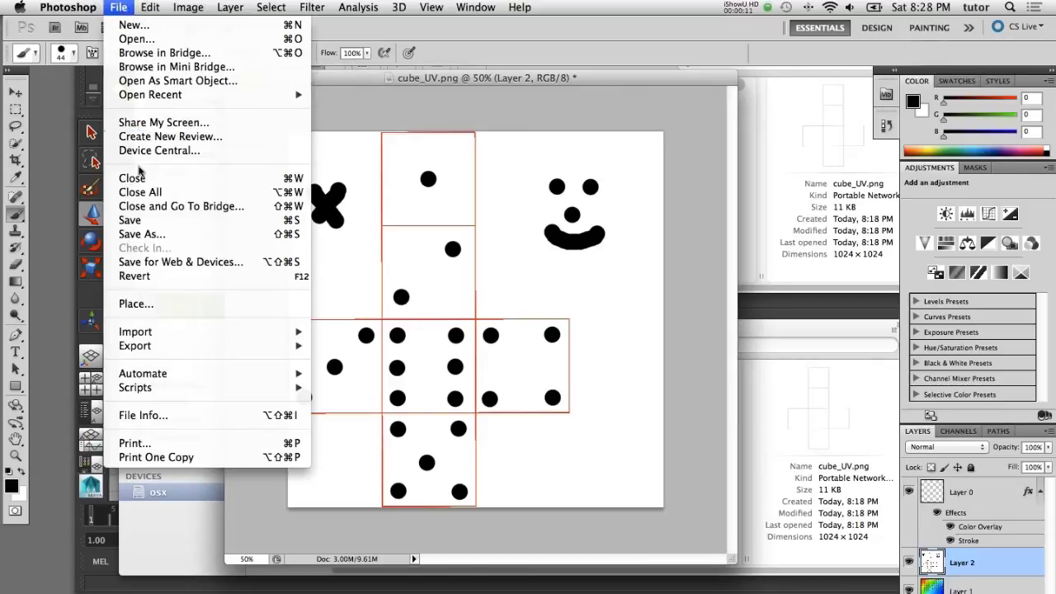
left_click(149, 236)
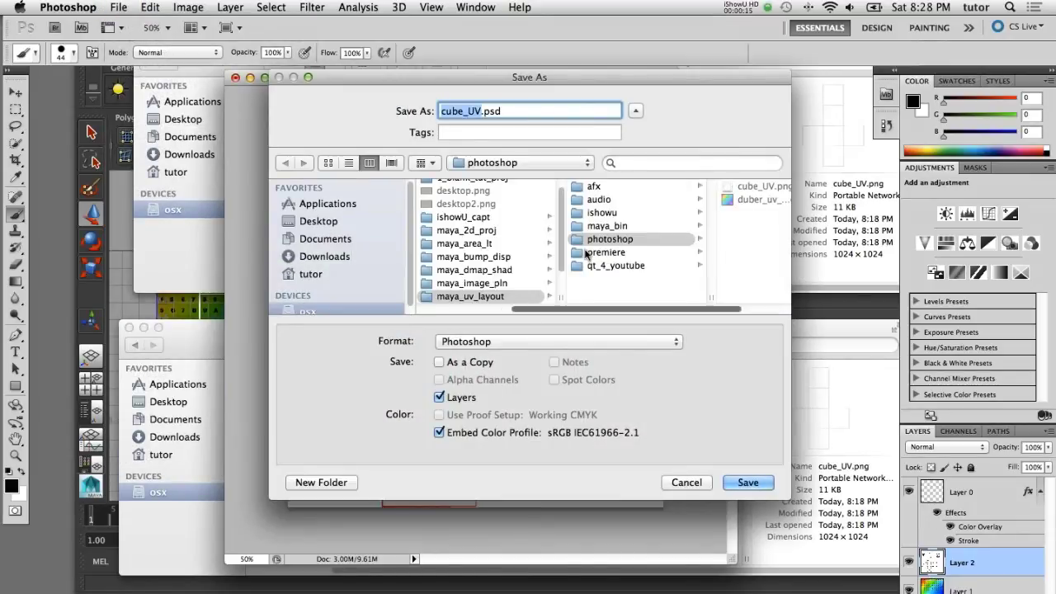
Rename the file from cube to dice_UV and save it in Photoshop PSD format.
left_click(464, 111)
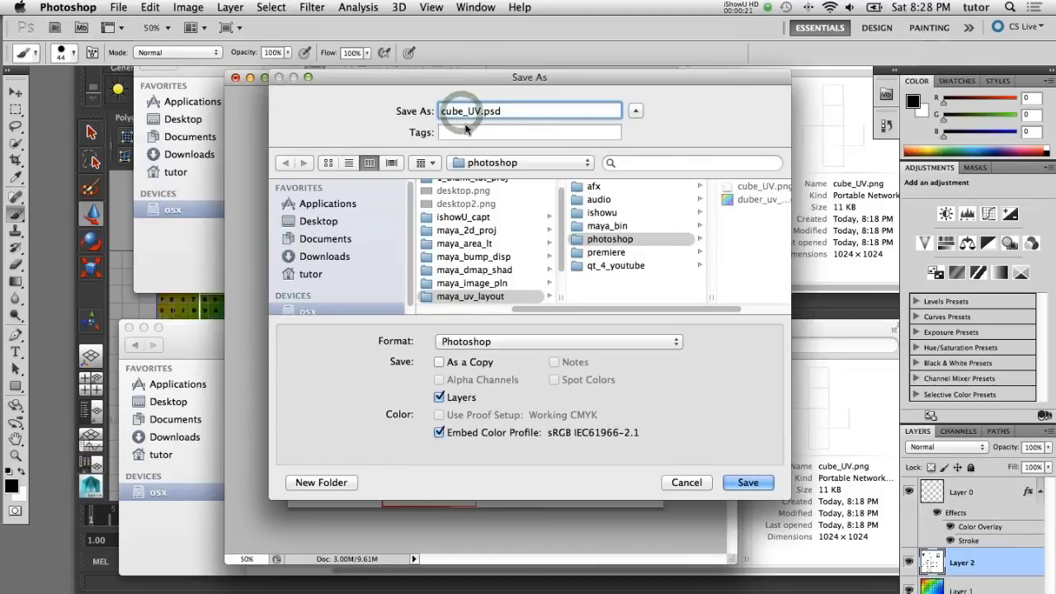
key("BackSpace")
key("BackSpace")
key("BackSpace")
key("BackSpace")
type("dice")
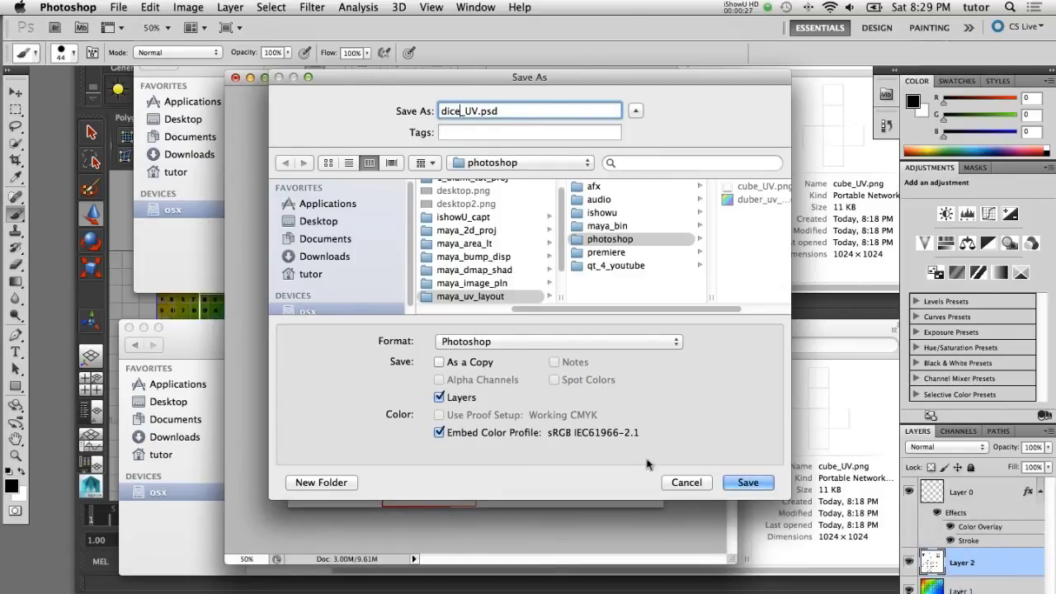
left_click(748, 483)
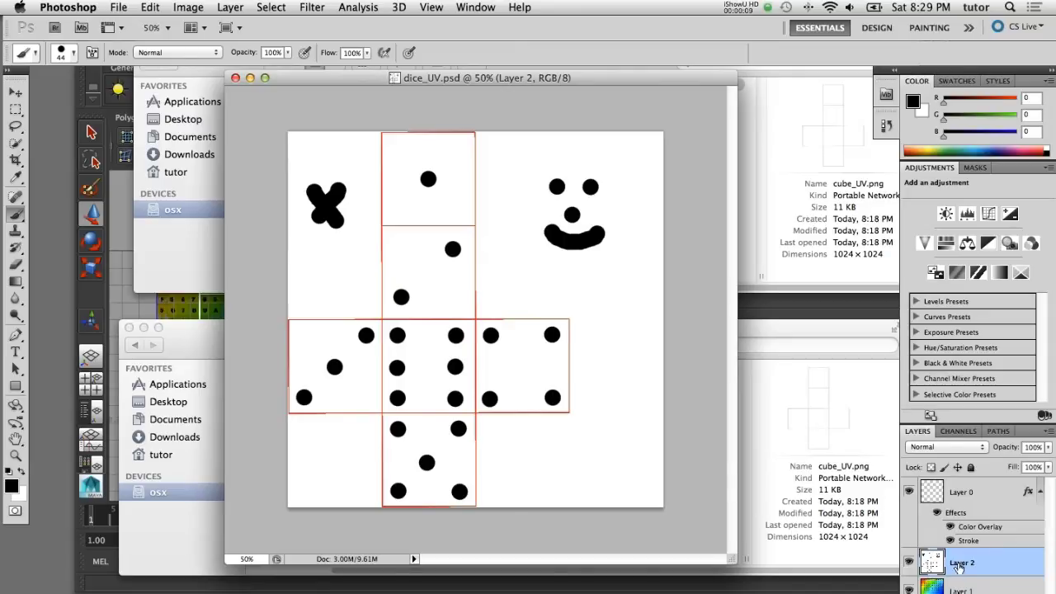
Hide the red UV outline layer and save a PNG copy named dice_UV.png with Interlace None.
left_click(909, 493)
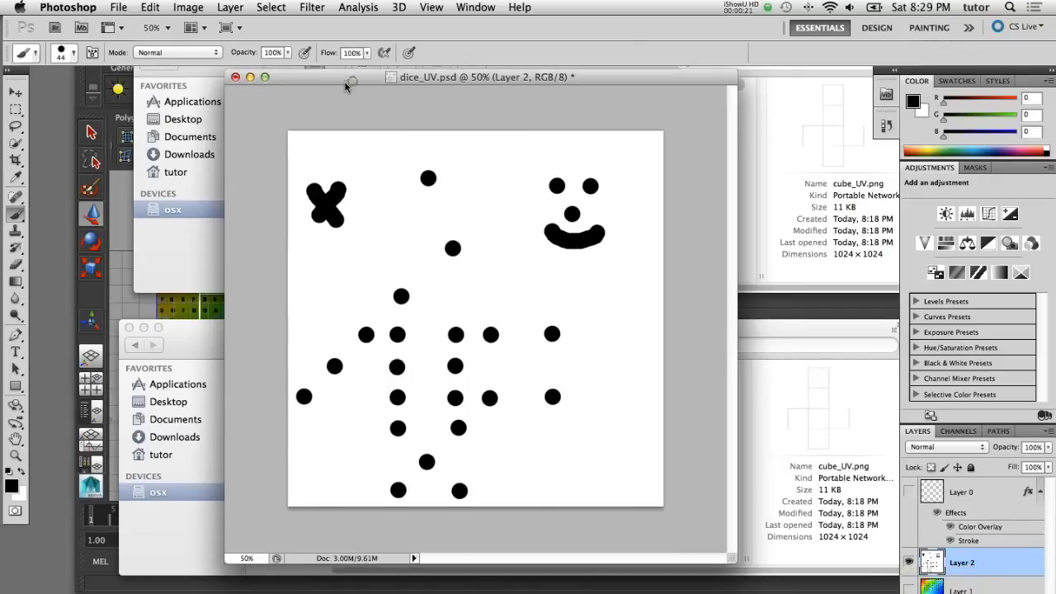
left_click(118, 7)
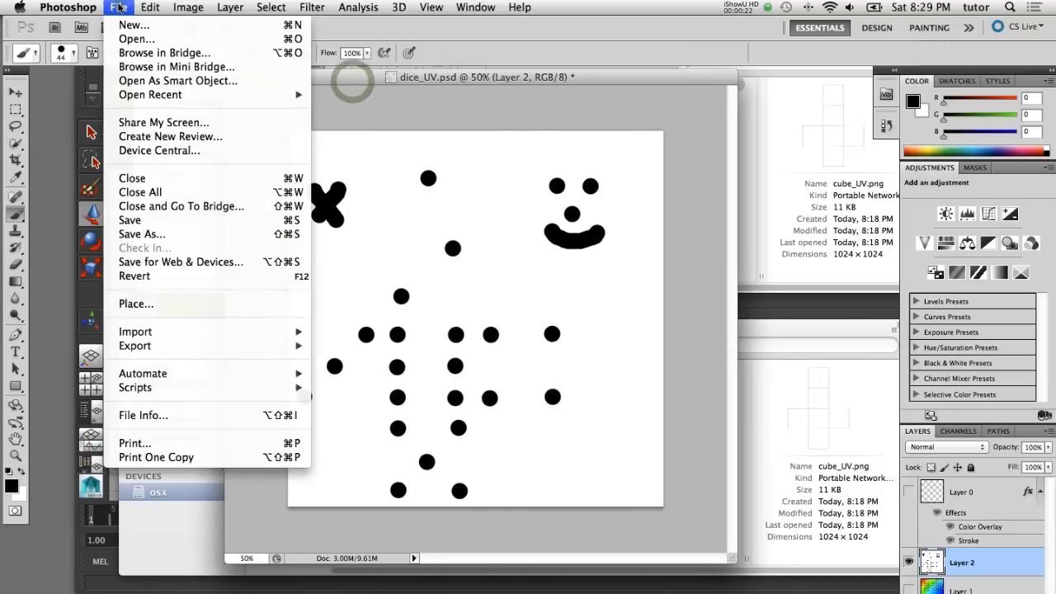
left_click(142, 235)
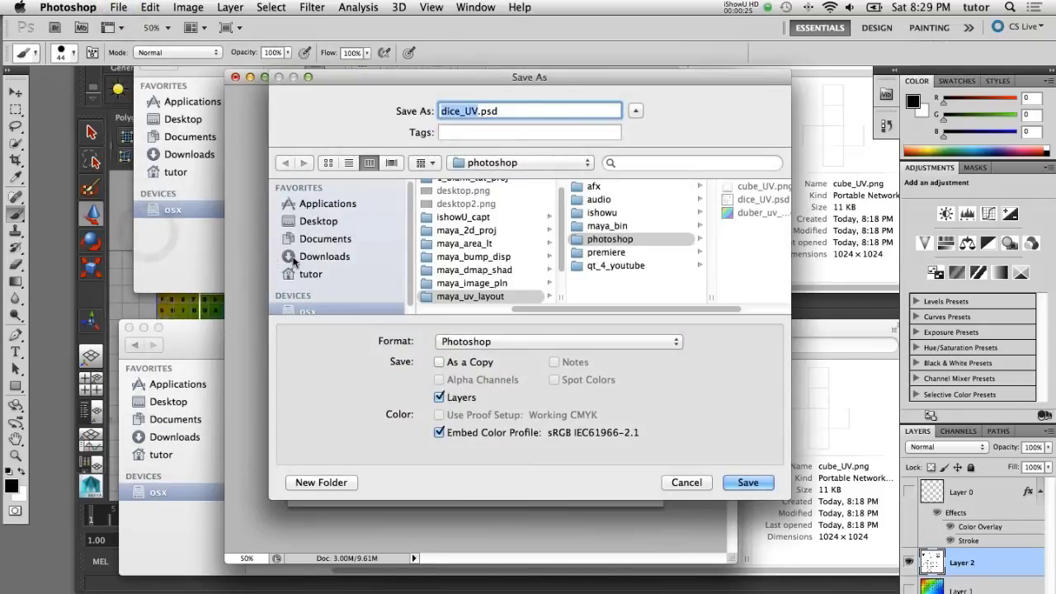
left_click(480, 341)
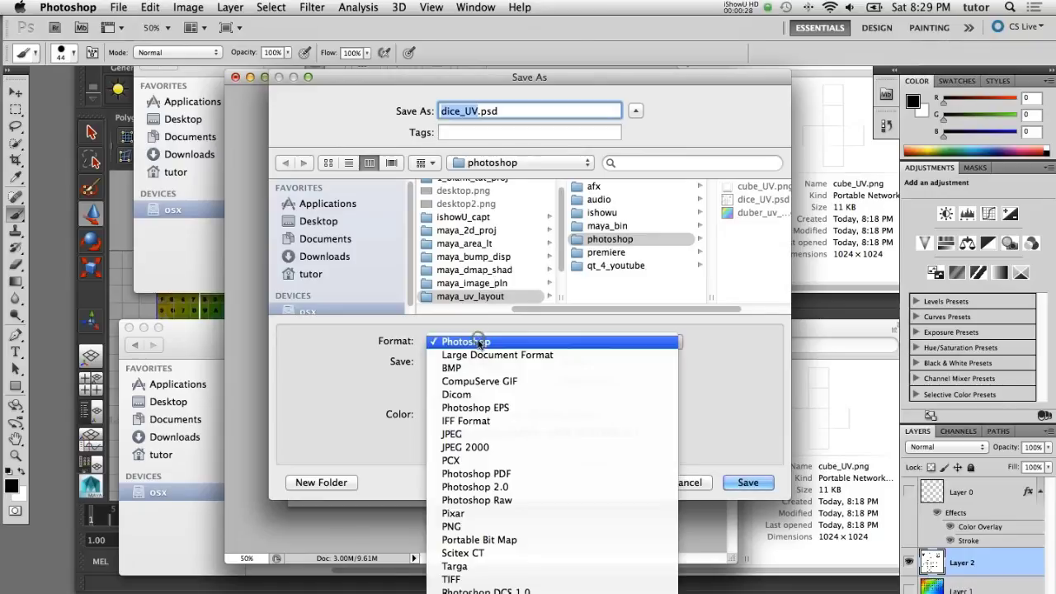
left_click(492, 527)
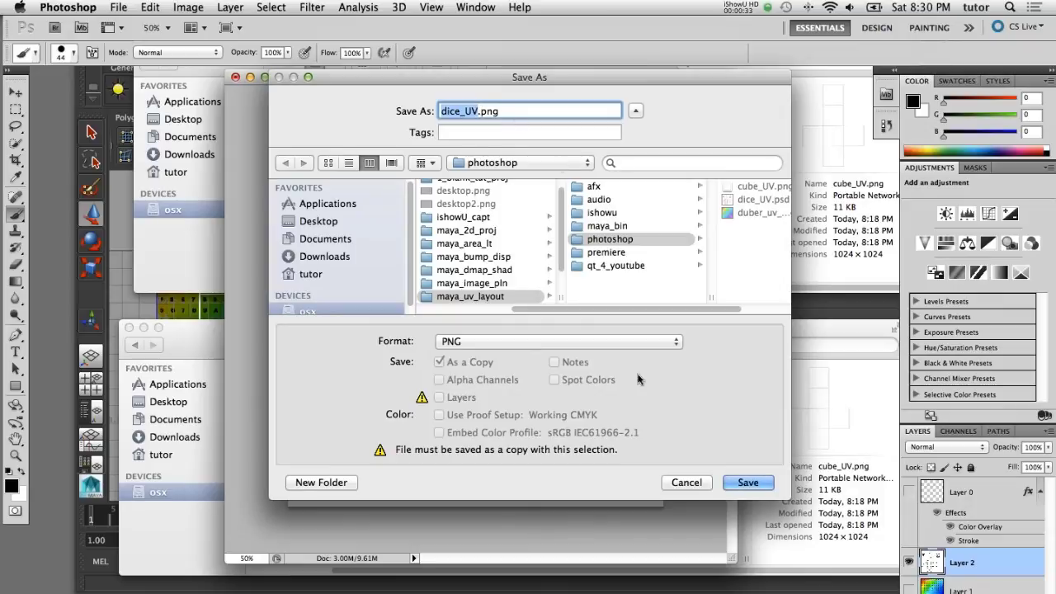
left_click(747, 482)
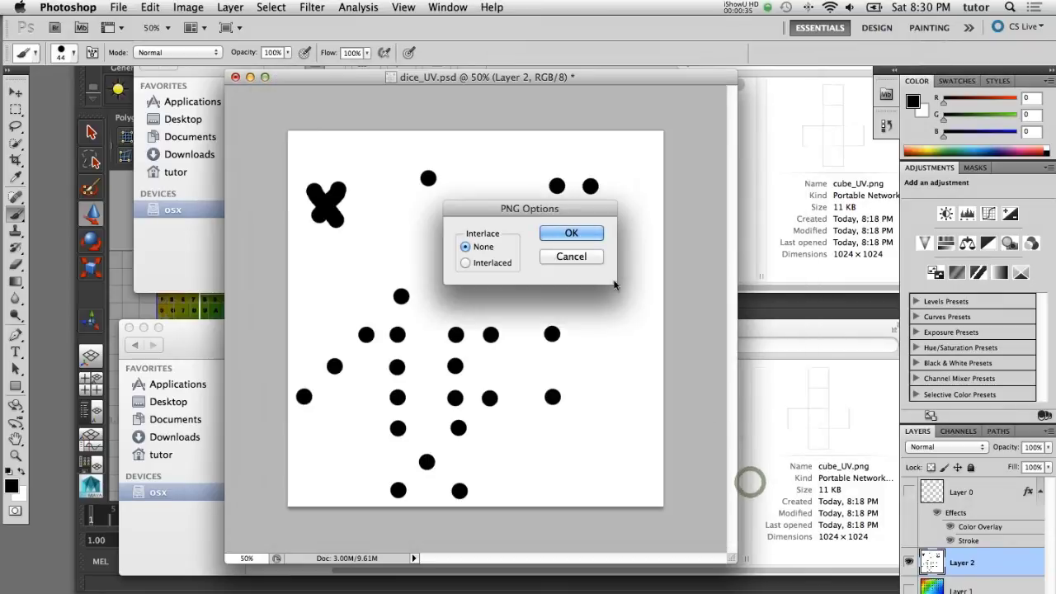
key("Return")
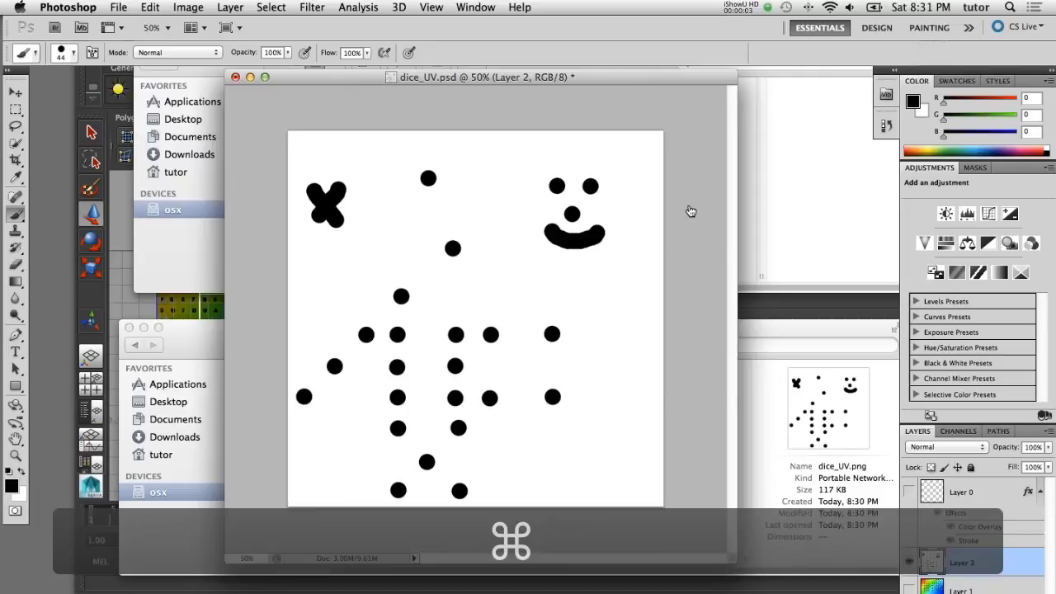
Drag dice_UV.png from the photoshop folder into maya_bin/sourceimages, then return to Maya.
key("super+Tab")
left_click_drag(648, 380, 613, 384)
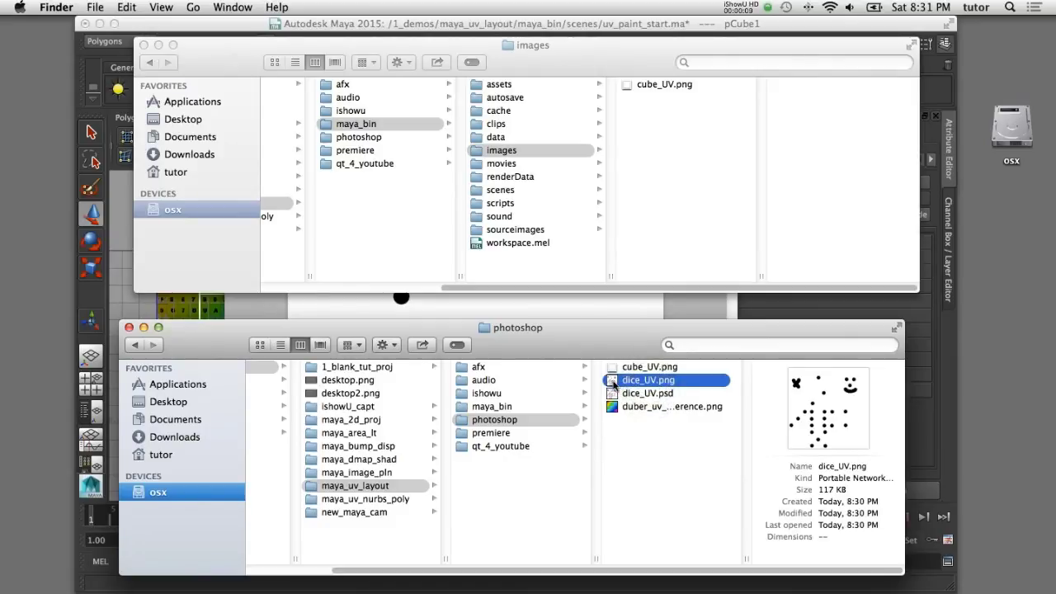
left_click(524, 230)
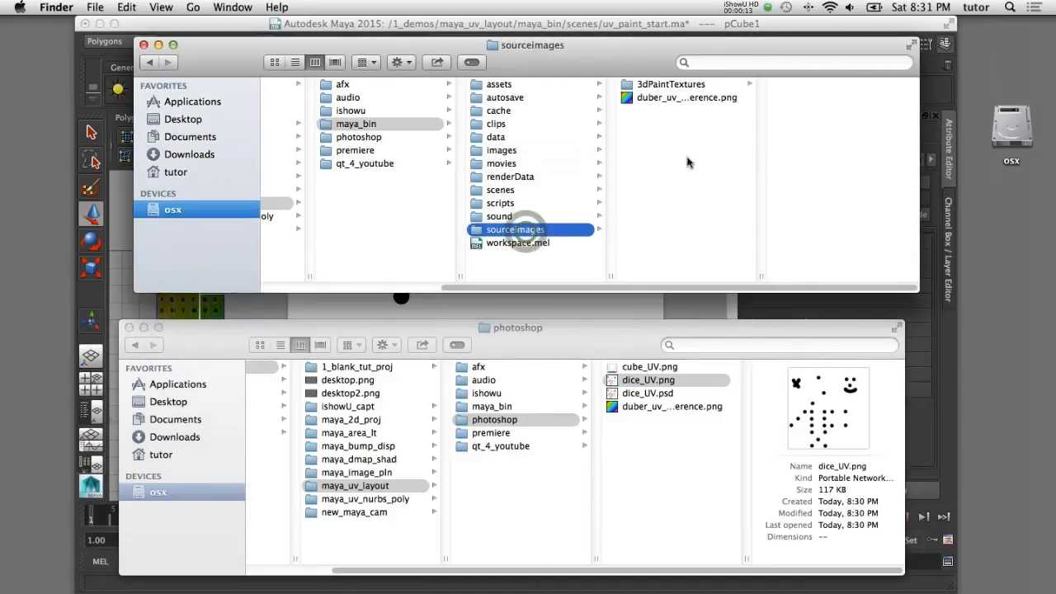
left_click_drag(616, 387, 698, 208)
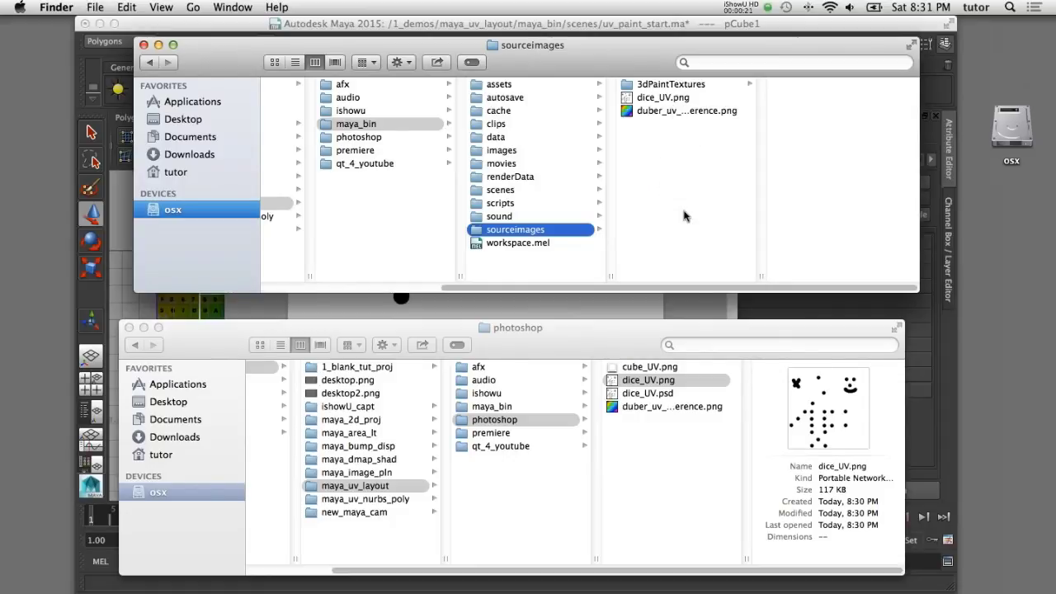
key("super+Tab")
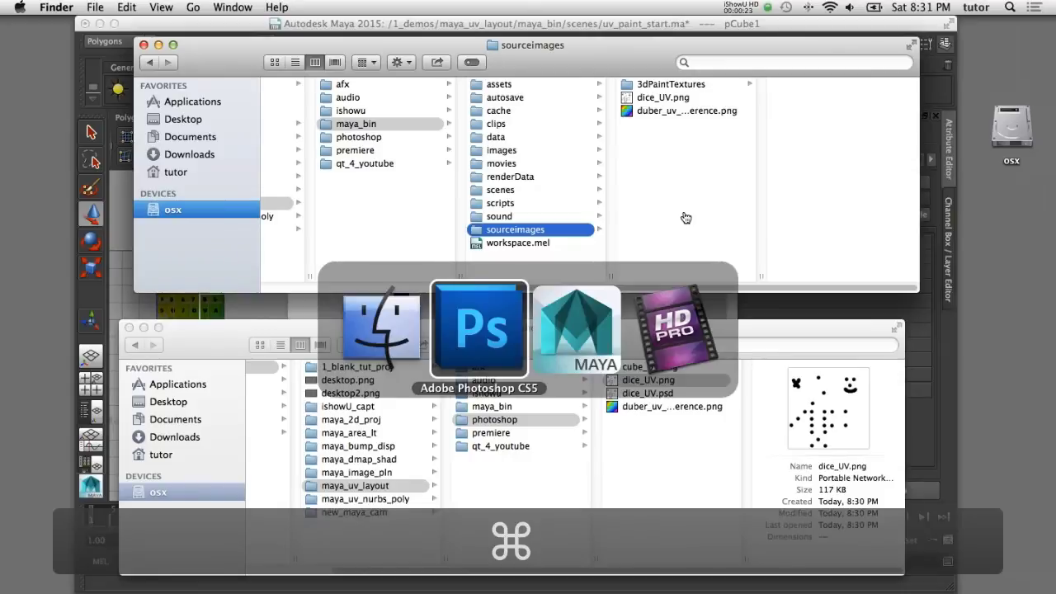
key("super+Tab")
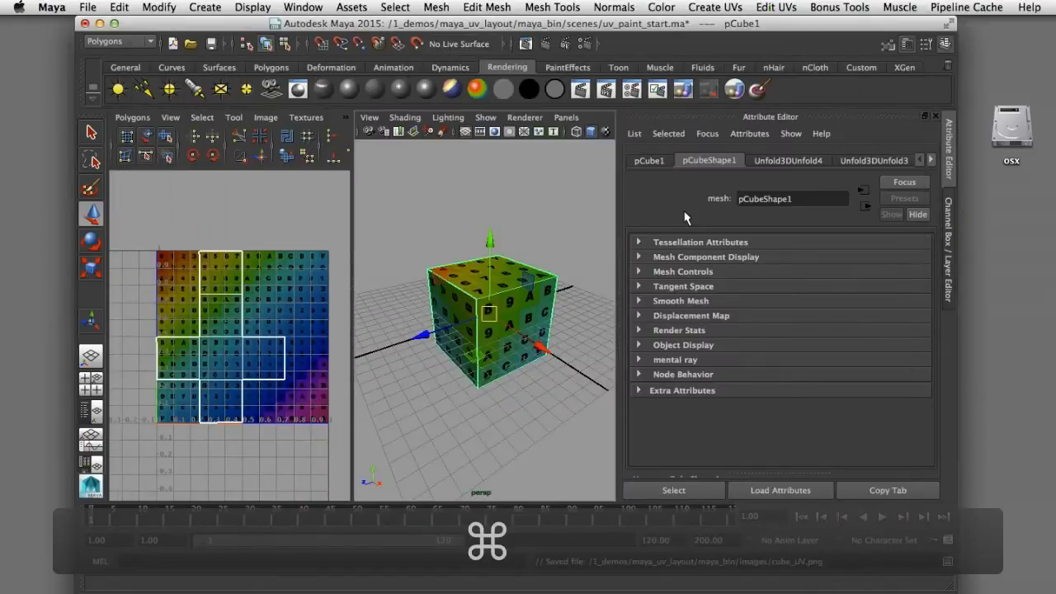
Open Hypershade and graph the dice material's shading network.
left_click(493, 185)
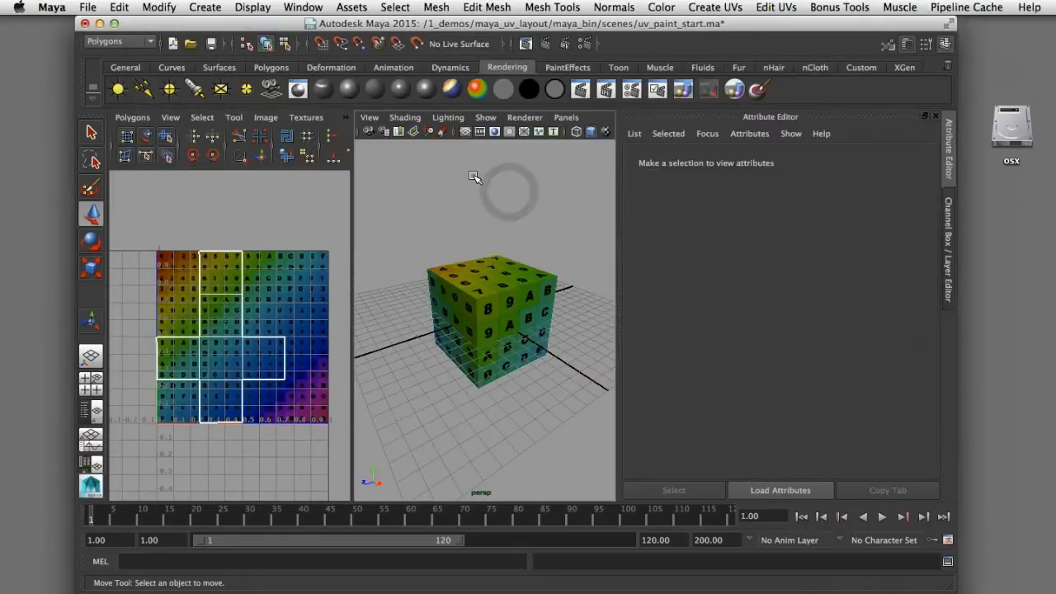
left_click(303, 7)
mouse_move(330, 42)
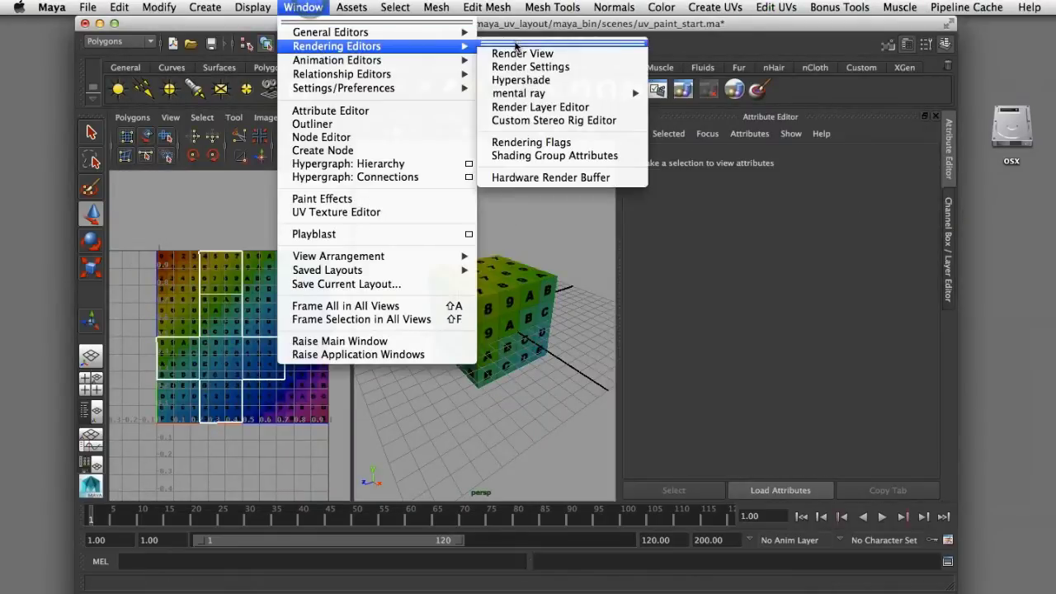
left_click(523, 77)
left_click(468, 326)
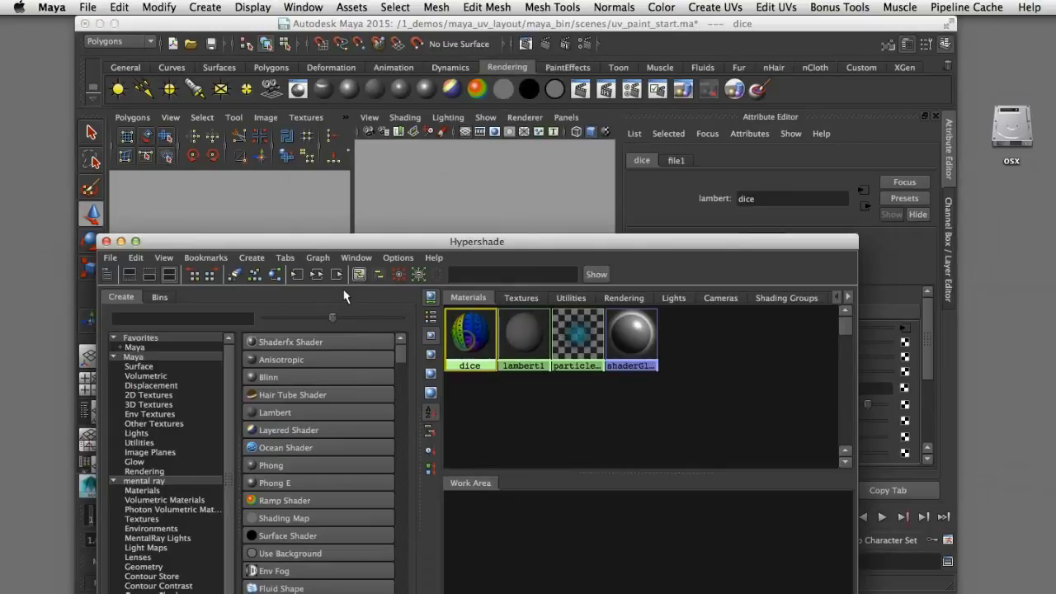
left_click(316, 274)
Show the file1 texture node's attributes, with Hypershade shifted aside to uncover the viewport.
left_click_drag(381, 248, 339, 407)
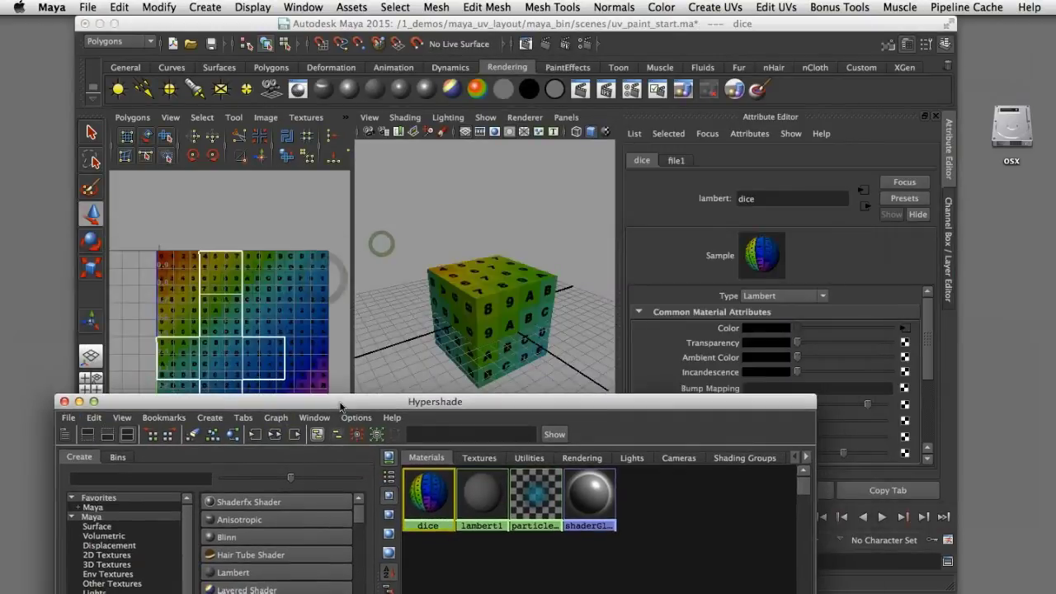
left_click_drag(428, 395, 298, 108)
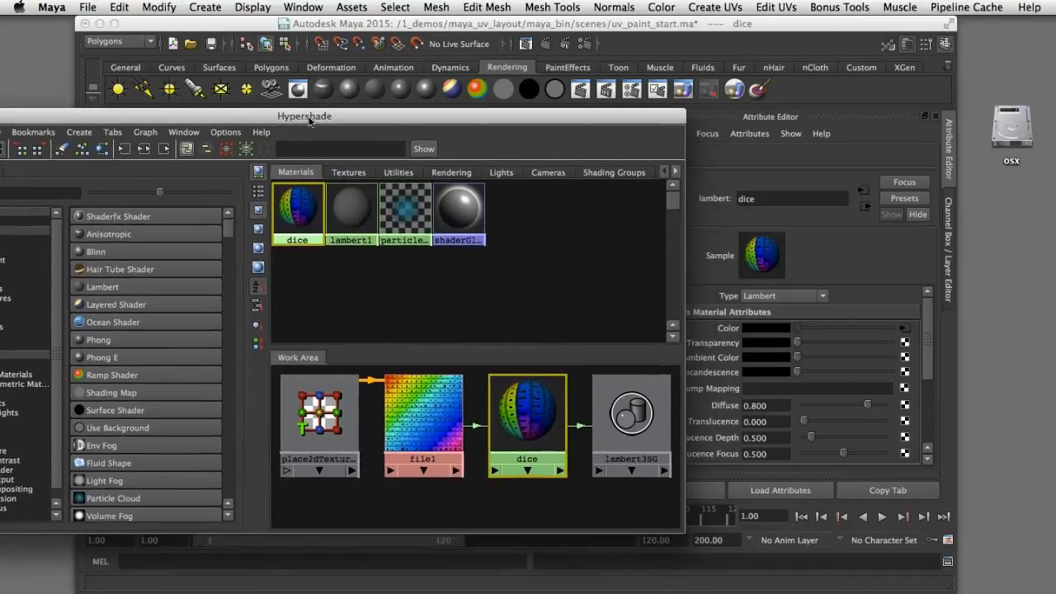
left_click(424, 439)
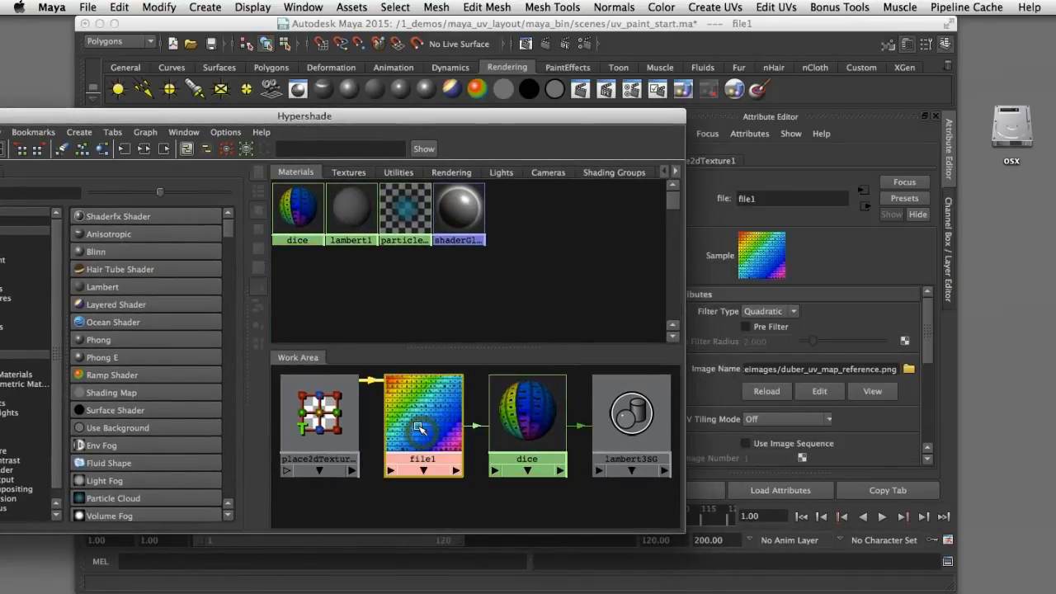
left_click_drag(580, 122, 403, 122)
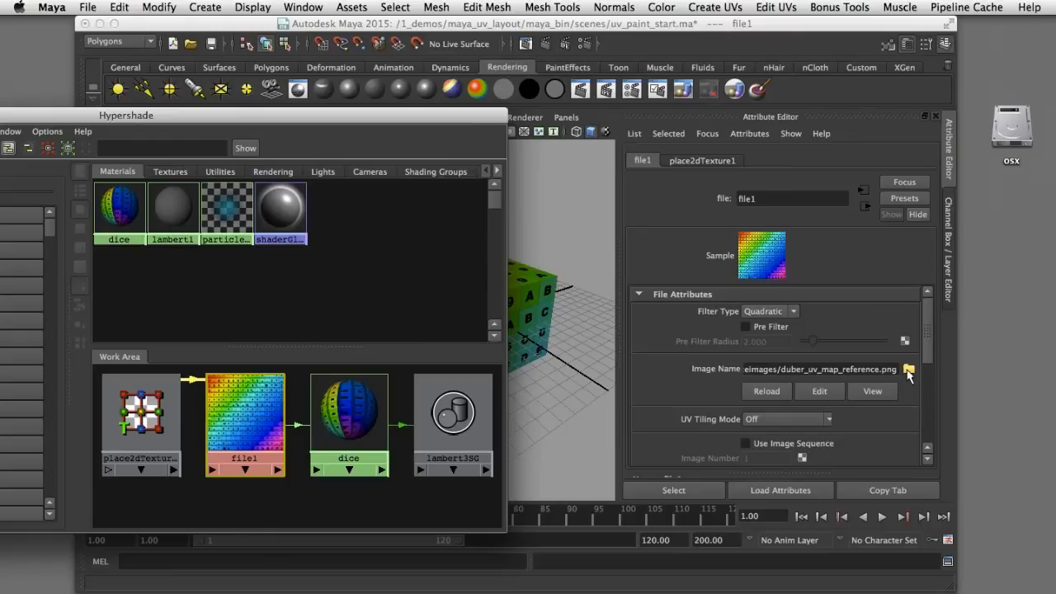
left_click_drag(435, 114, 301, 106)
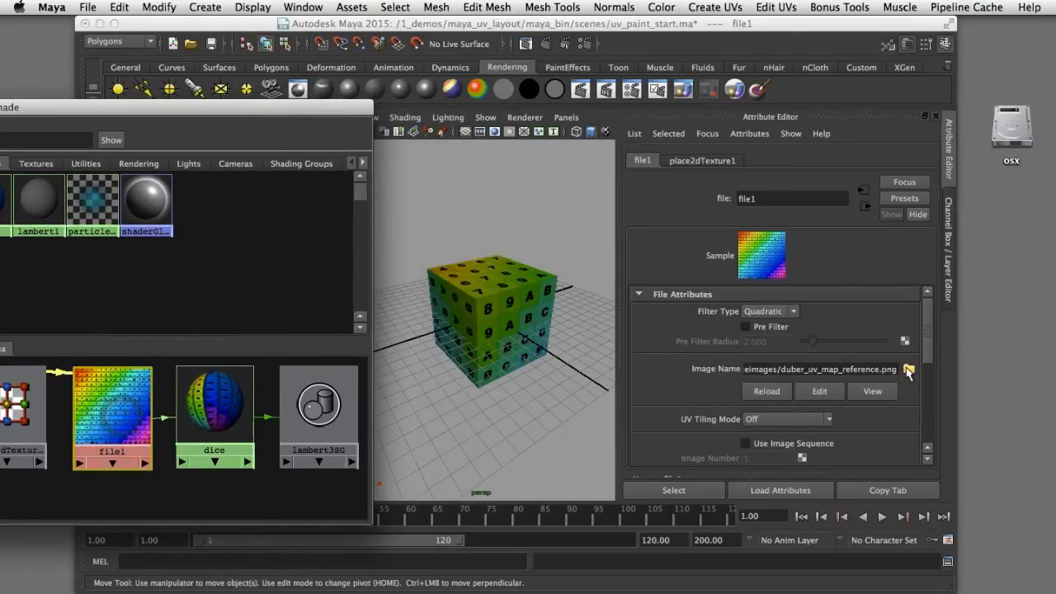
Load sourceimages/dice_UV.png as the file1 texture's image.
left_click(908, 369)
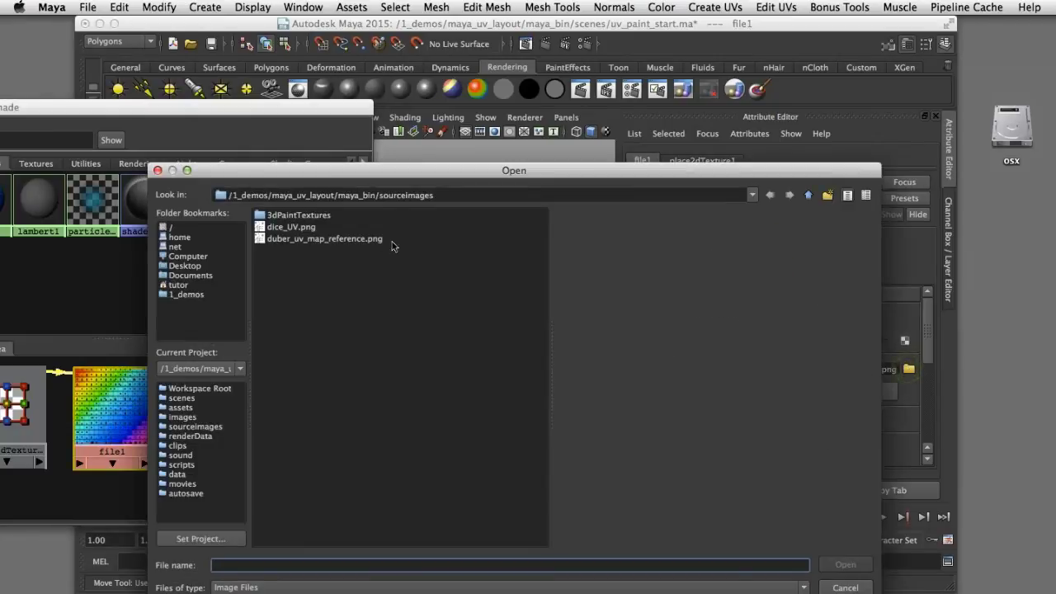
left_click(296, 228)
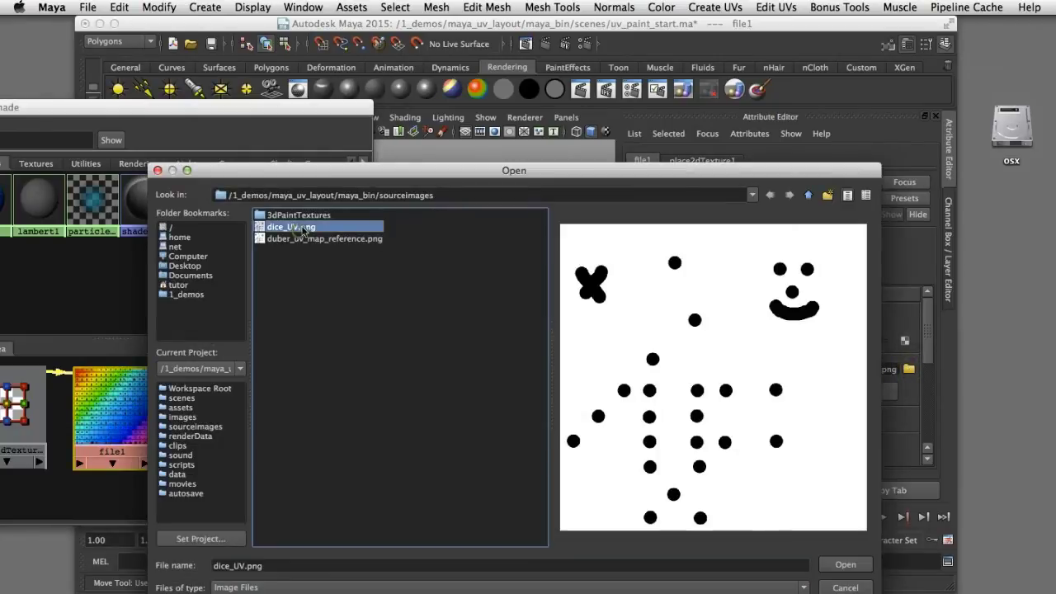
left_click(846, 566)
Close Hypershade and select the dice cube to display its UVs.
left_click_drag(95, 117, 163, 124)
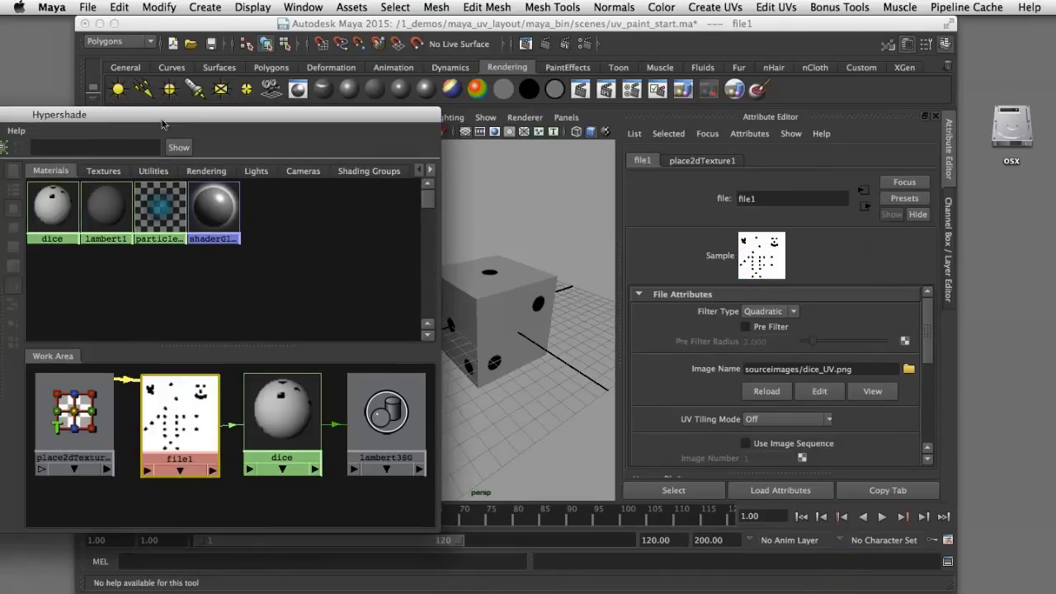
left_click_drag(238, 116, 543, 118)
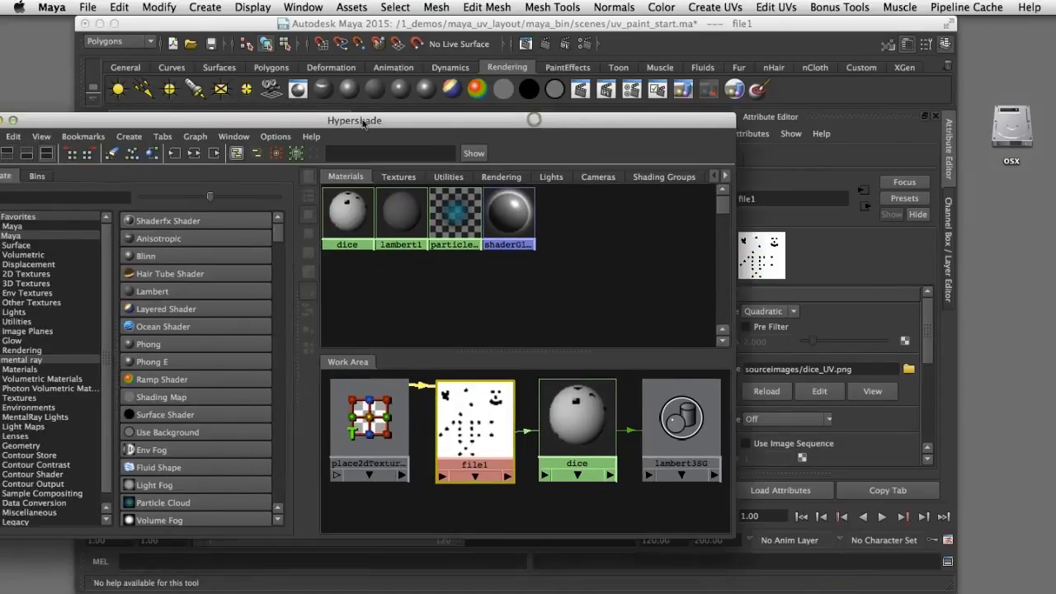
left_click_drag(25, 118, 98, 136)
left_click(65, 132)
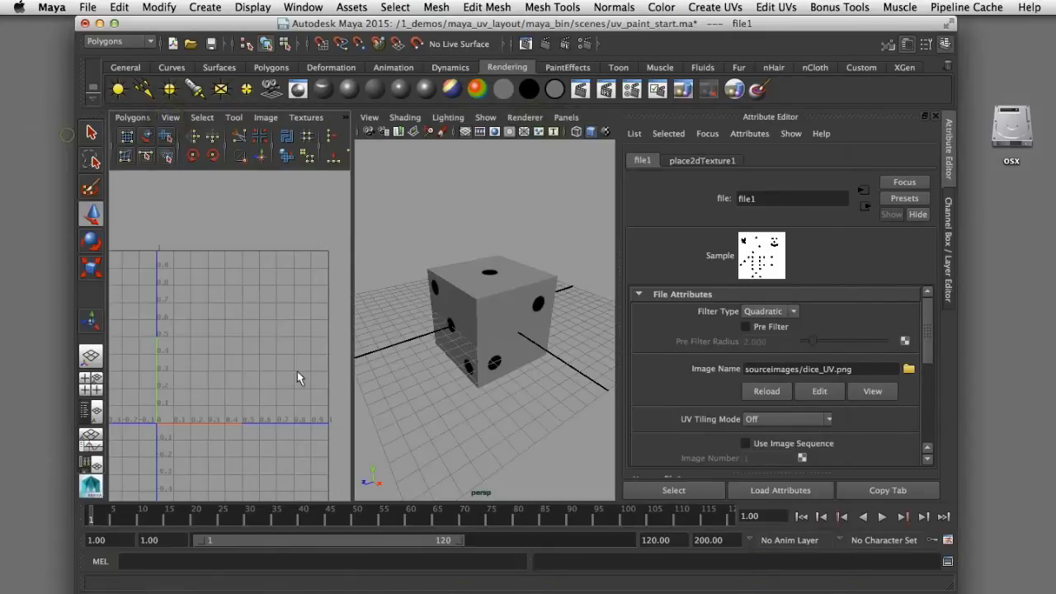
left_click(473, 314)
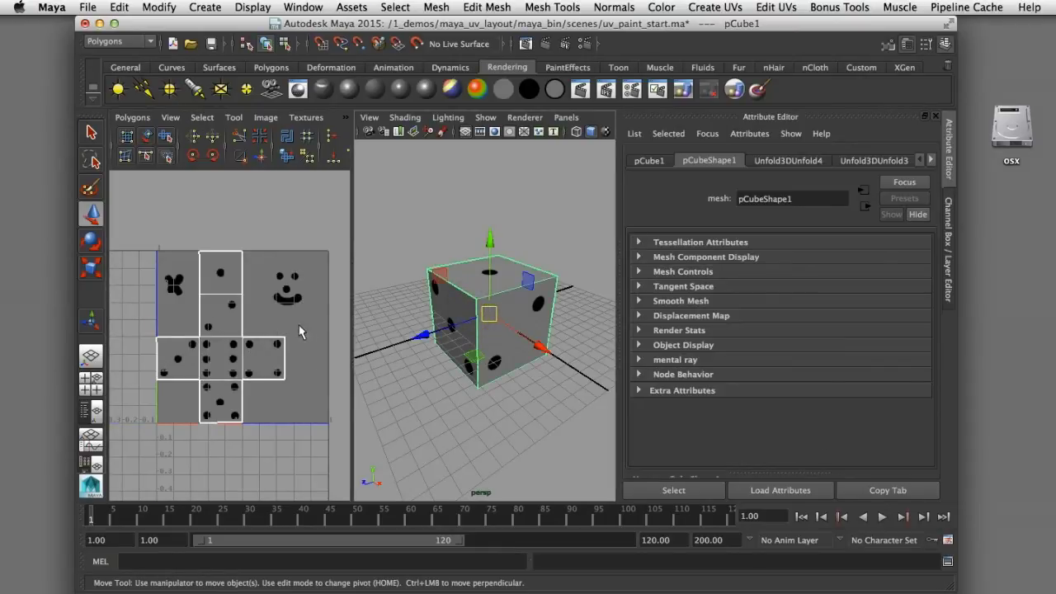
Select the cube's right-hand UV face, convert it to UVs and cut its UV edges.
left_click_drag(445, 387, 402, 395, "alt")
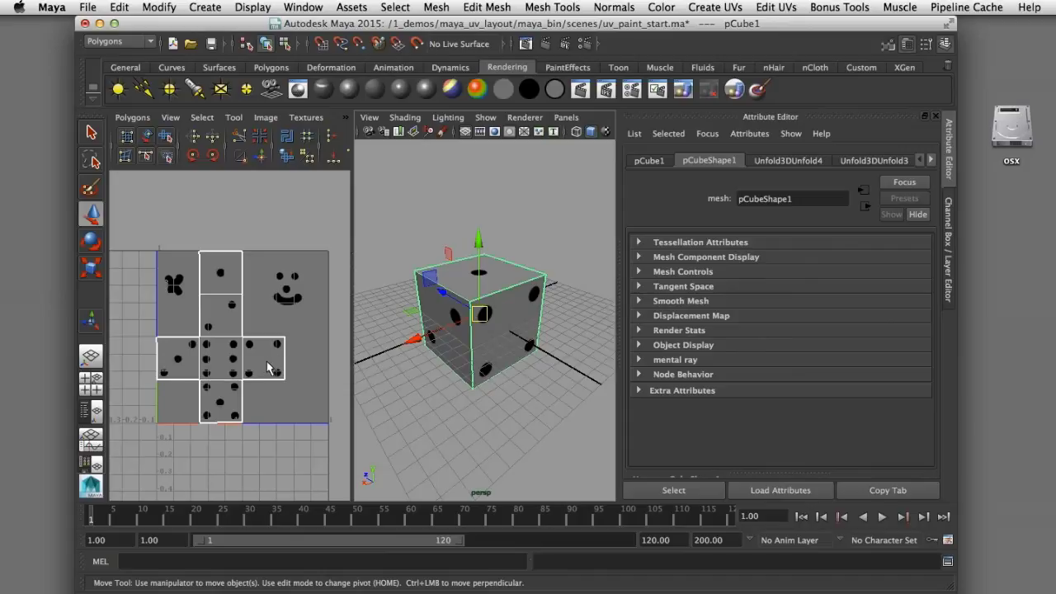
right_click_drag(270, 367, 273, 395)
key("w")
left_click(274, 373)
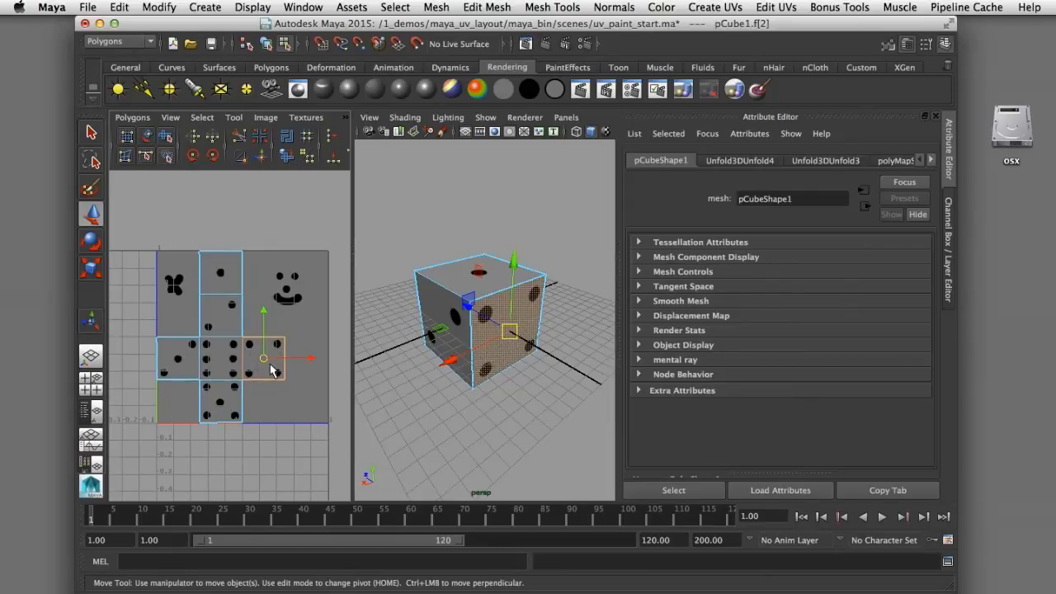
left_click(206, 118)
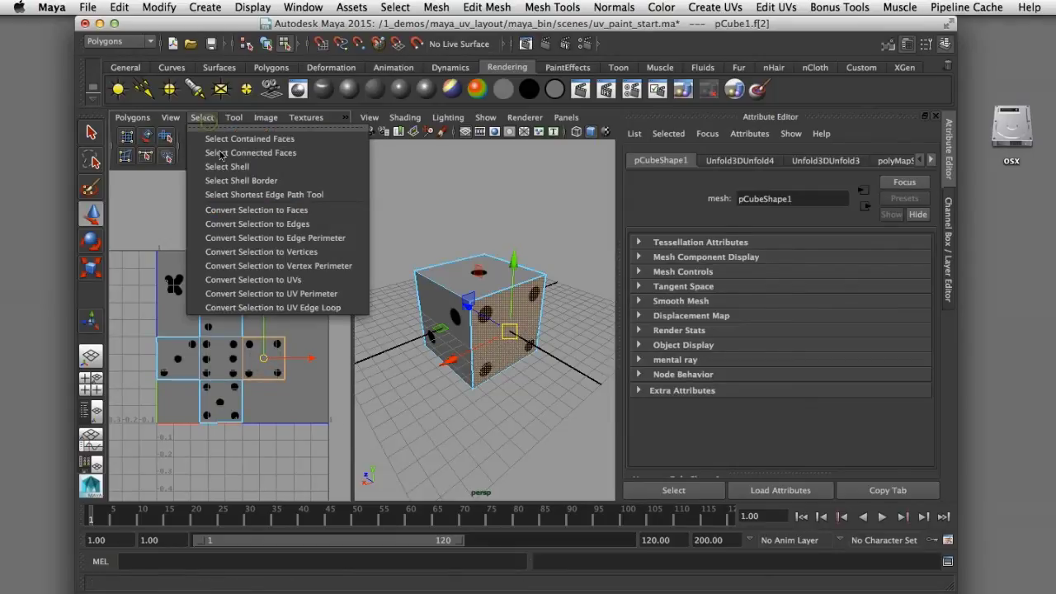
left_click(236, 280)
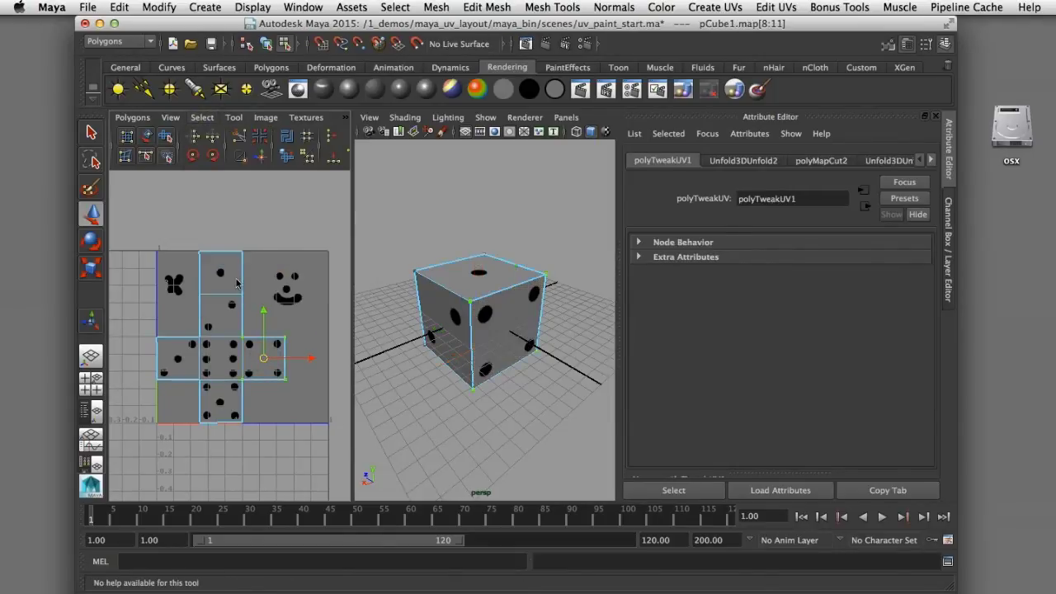
left_click(242, 141)
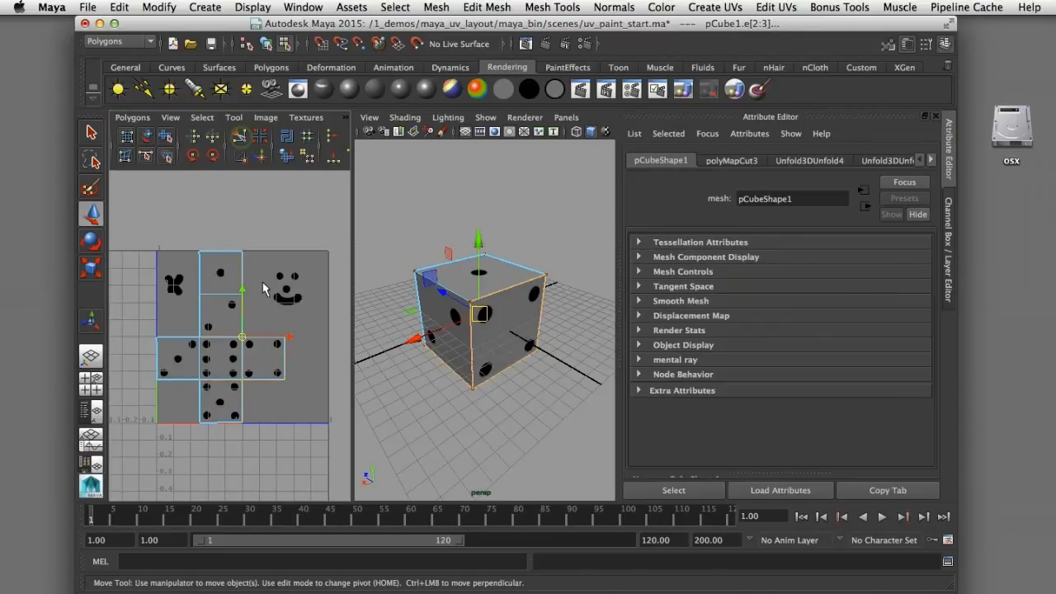
Reselect the cut face in face mode and convert it to UVs.
right_click(268, 357)
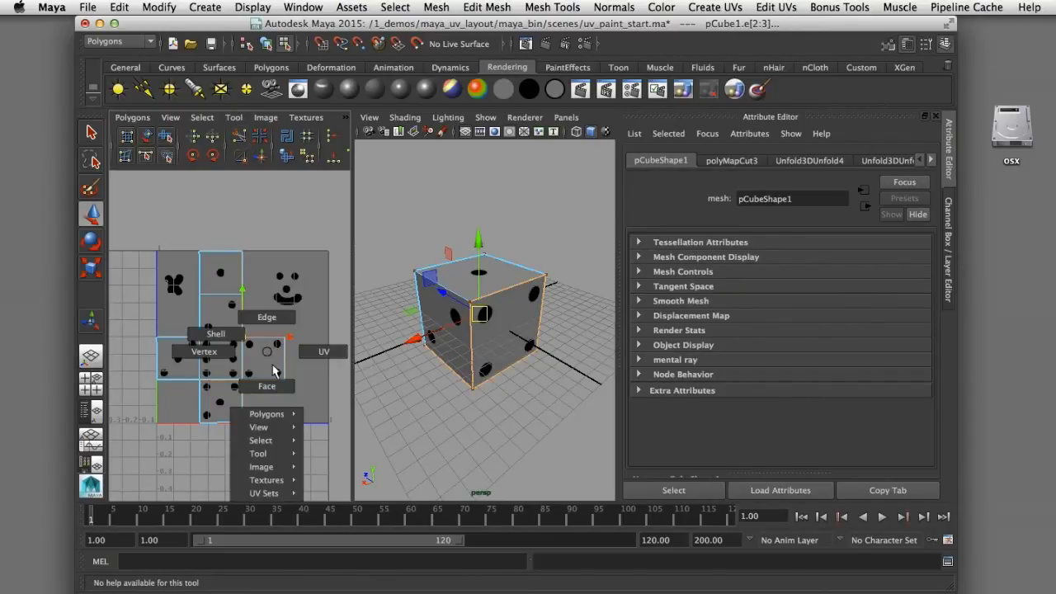
left_click(275, 382)
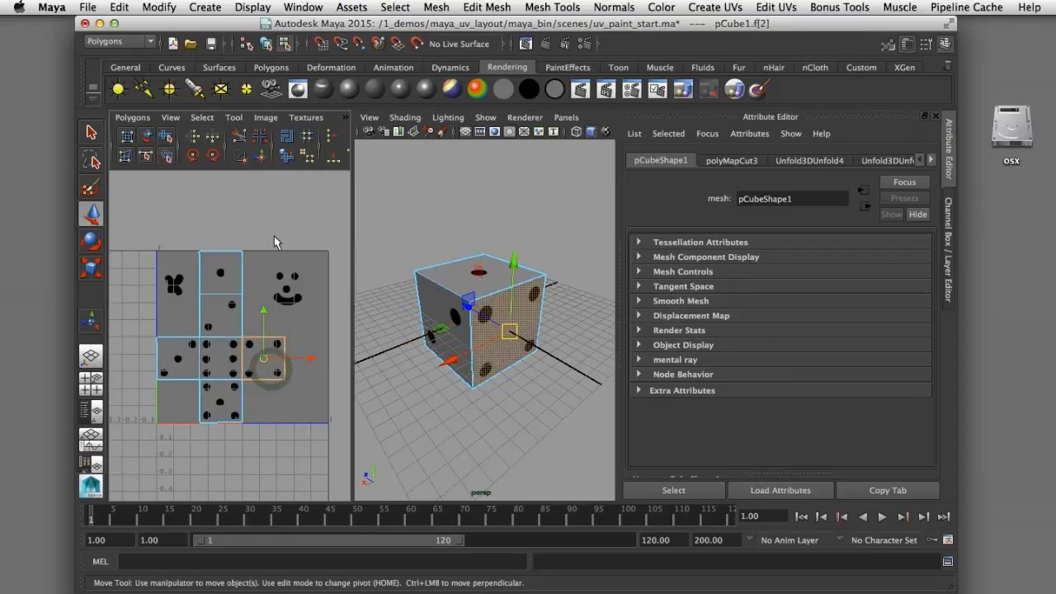
left_click(274, 372)
left_click(203, 118)
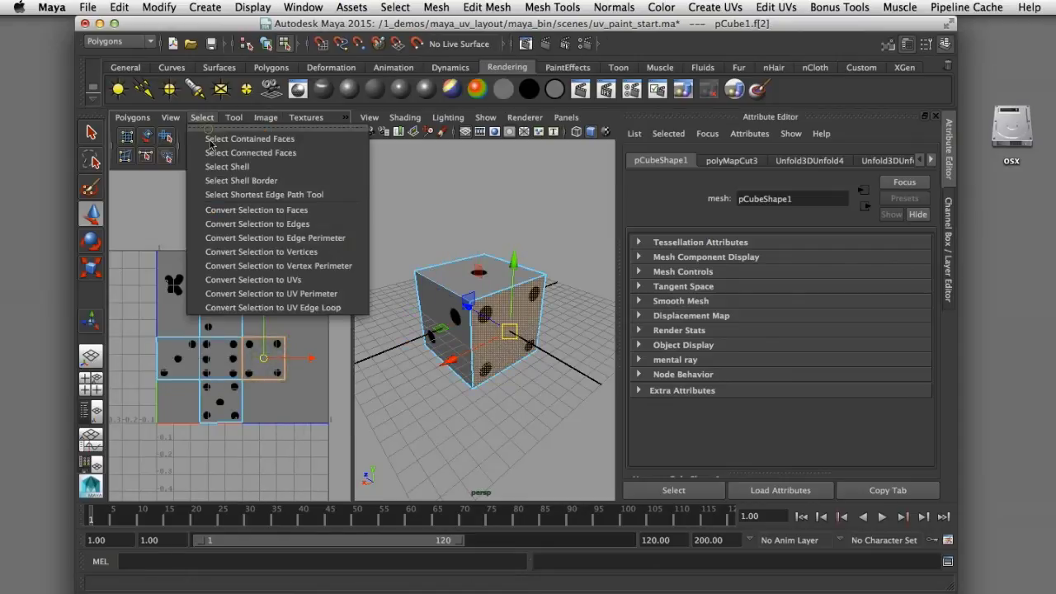
left_click(247, 280)
Move the cut face's UV shell onto the smiley square, keeping it upright.
left_click_drag(264, 361, 321, 259)
key("e")
key("ctrl+z")
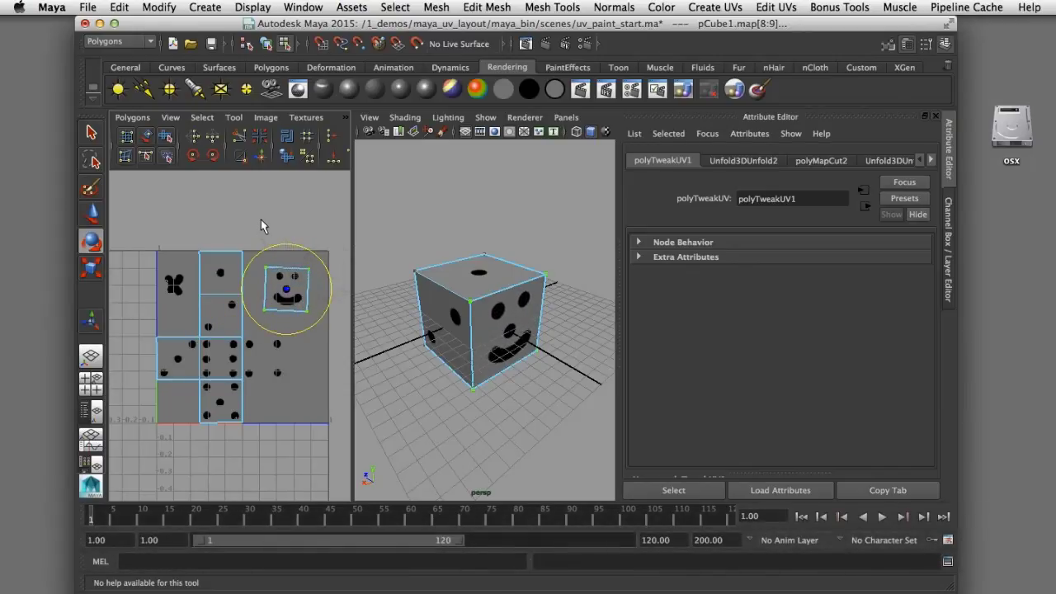
left_click(424, 389)
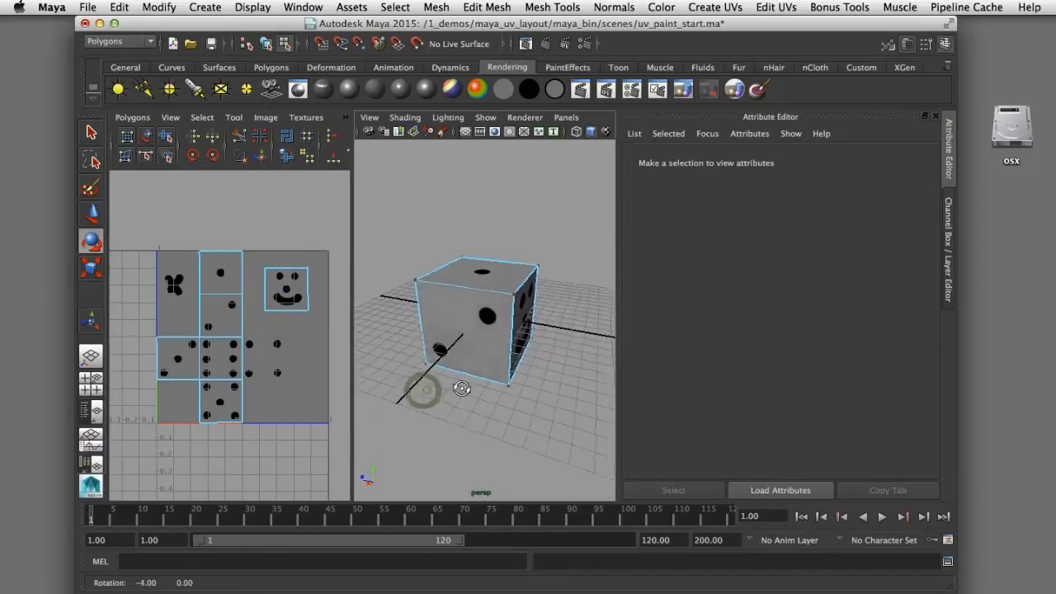